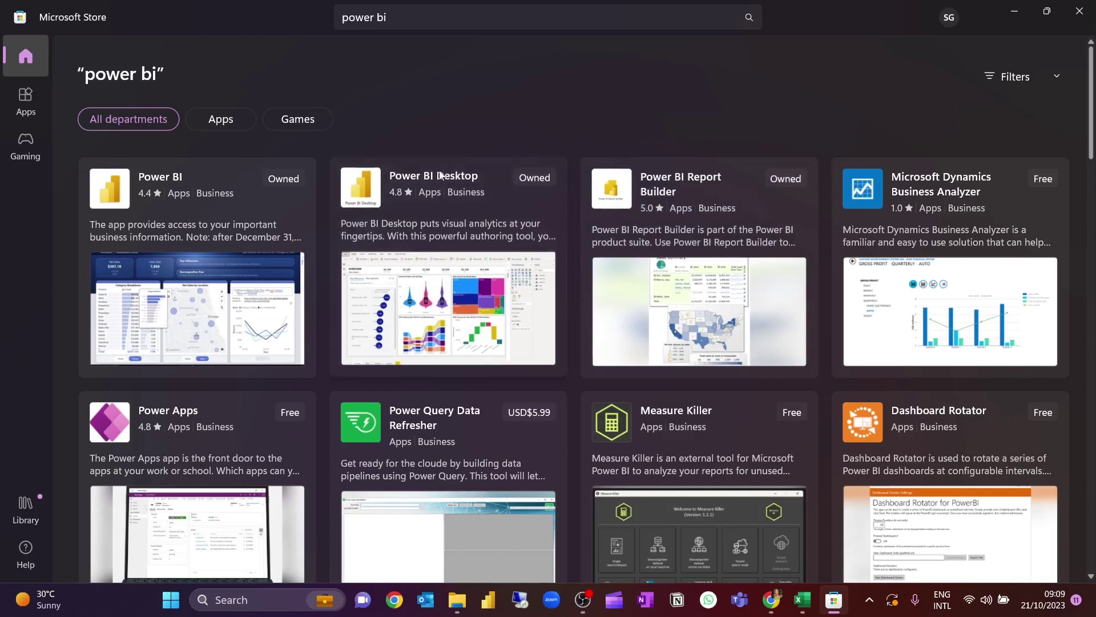
Step: Open the Power BI Desktop page from the Microsoft Store search results and launch Power BI Desktop
left_click(435, 261)
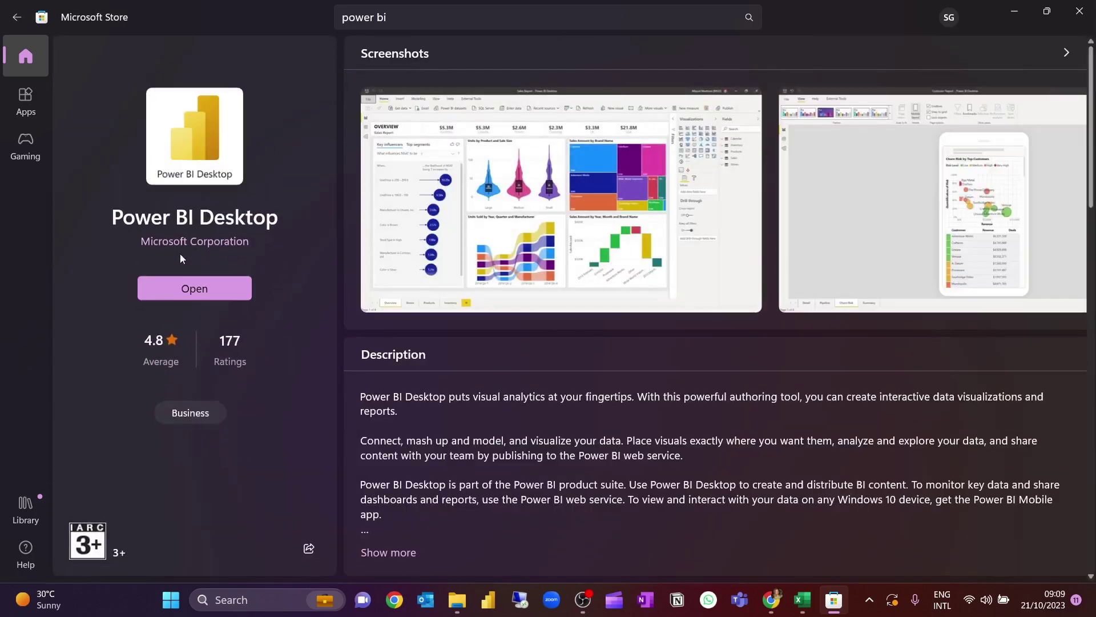
left_click(193, 290)
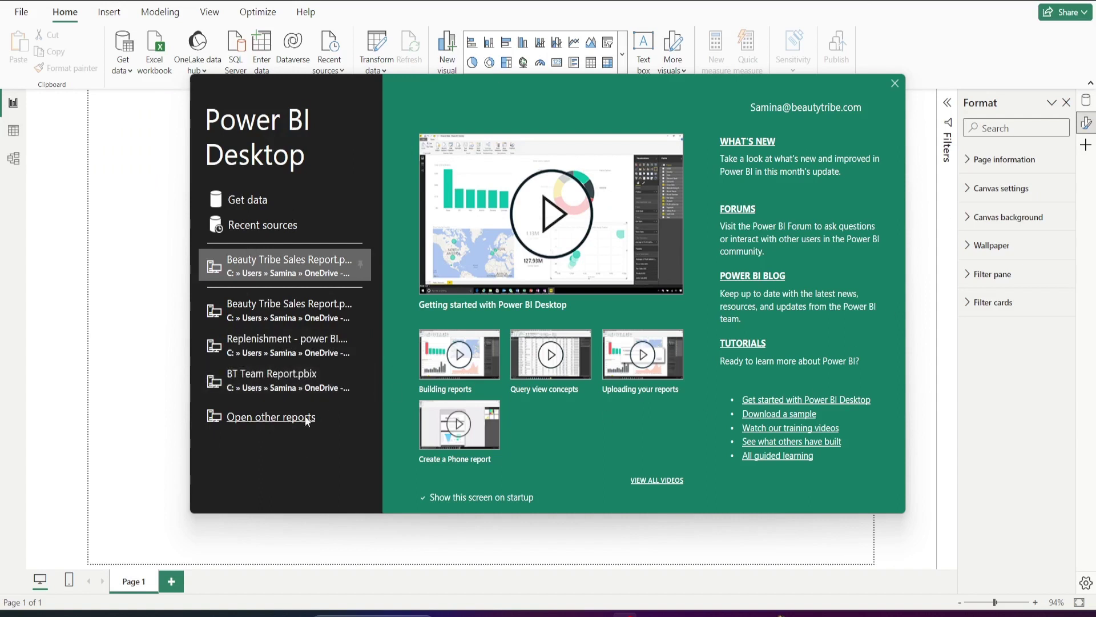
Step: Load the Sales_Data table from the Sales_Data Excel workbook into the report and expand its field list
left_click(254, 201)
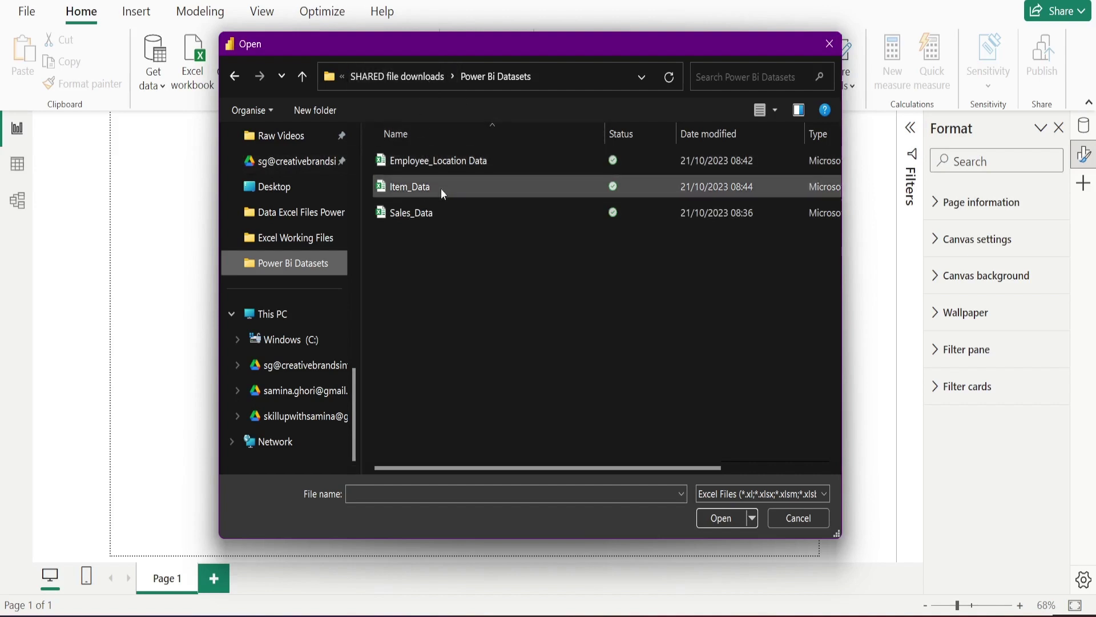
left_click(420, 213)
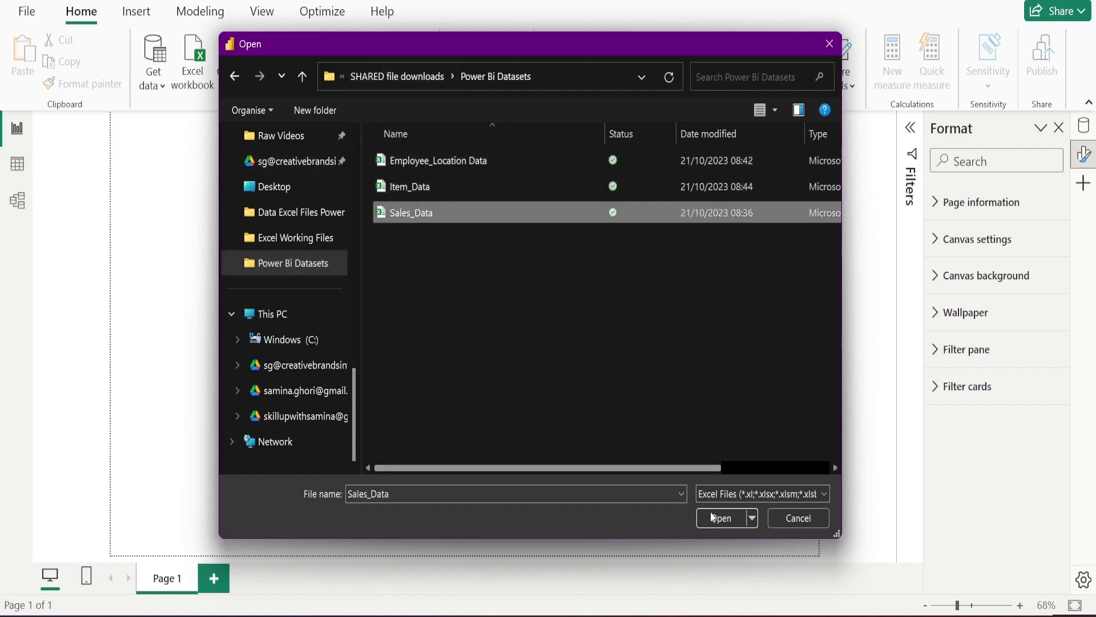
left_click(724, 518)
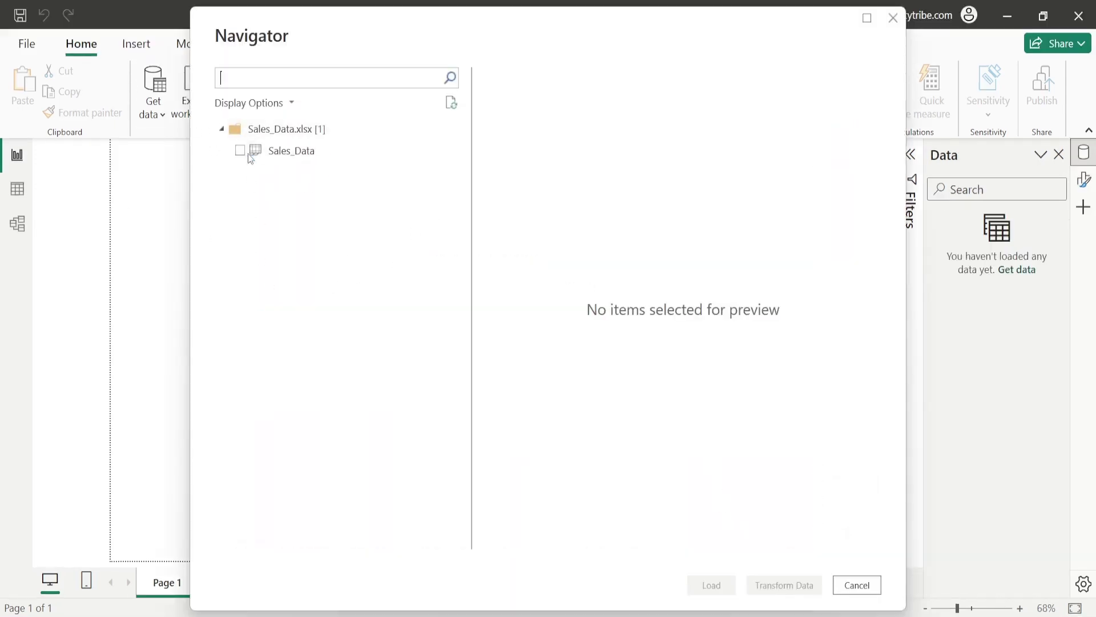
left_click(240, 150)
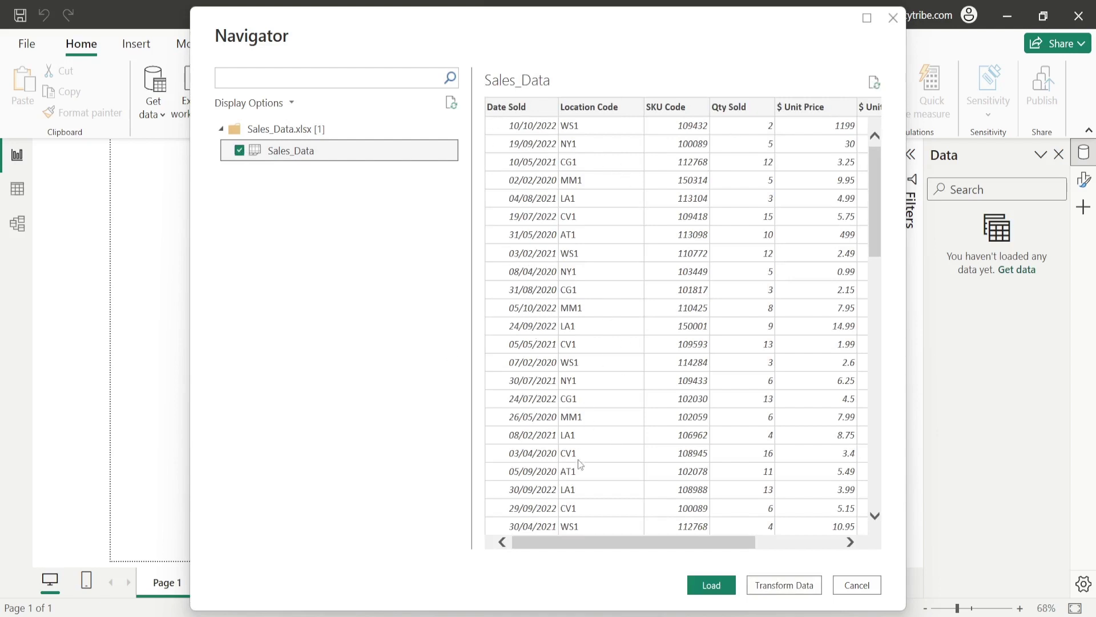
left_click_drag(626, 546, 807, 569)
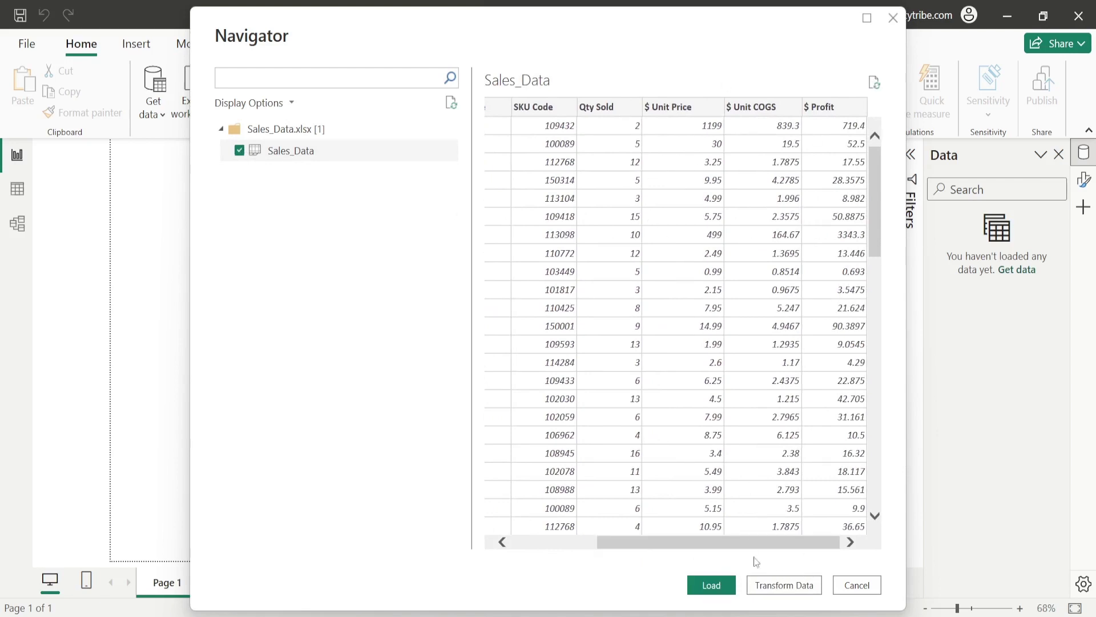
left_click(714, 593)
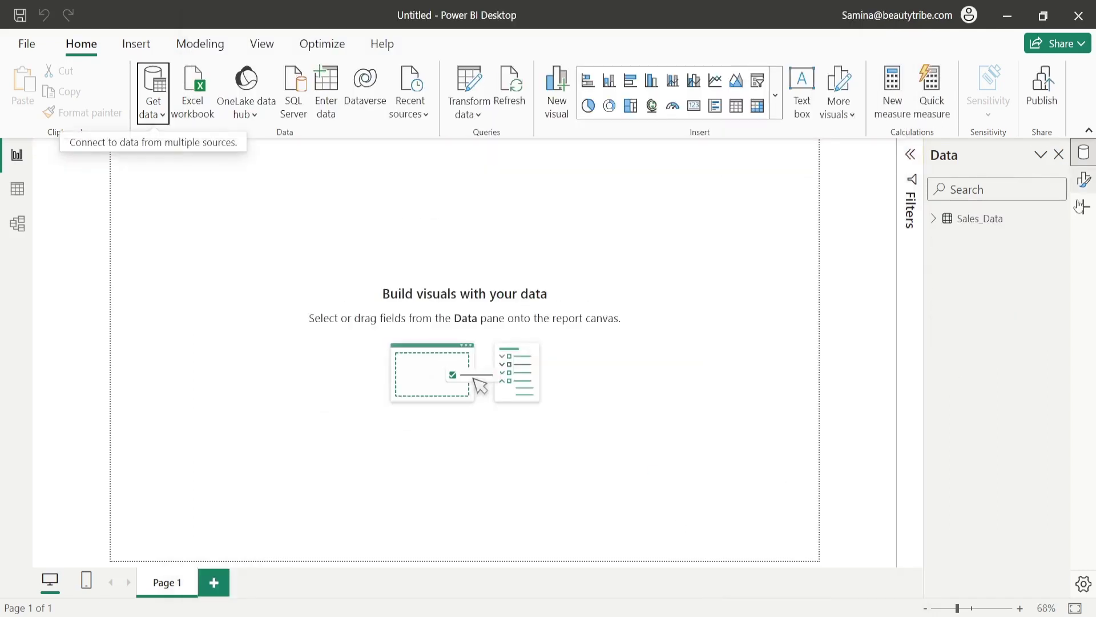
left_click(935, 218)
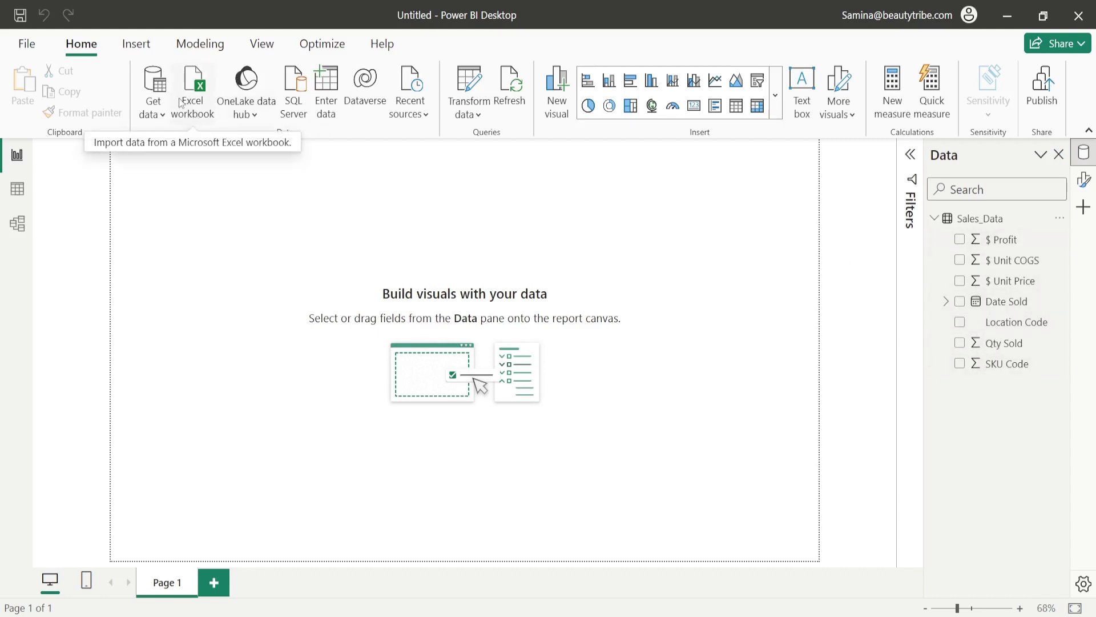
Step: Import the Item_Data table from the Item_Data Excel workbook and bring it into Power Query Editor for transformation
left_click(153, 110)
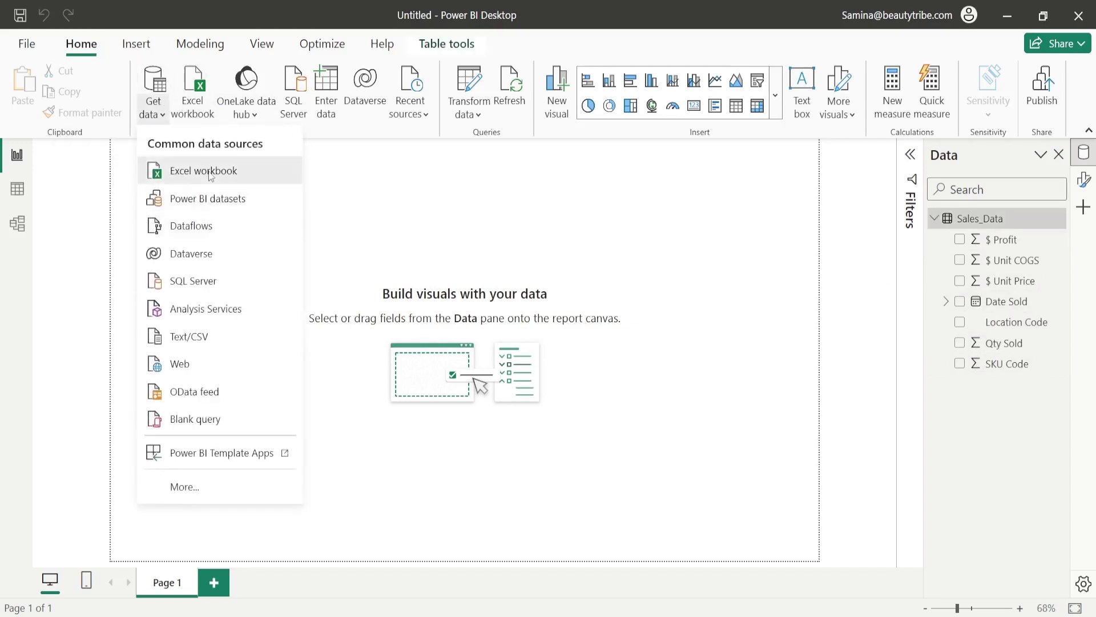
left_click(194, 169)
left_click(444, 211)
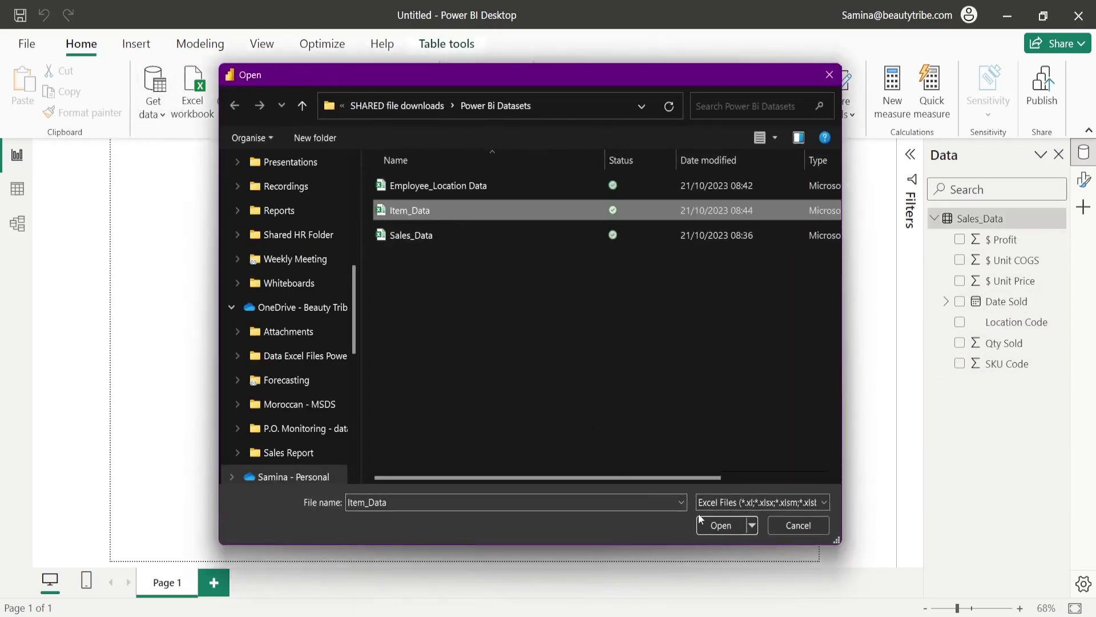
left_click(720, 525)
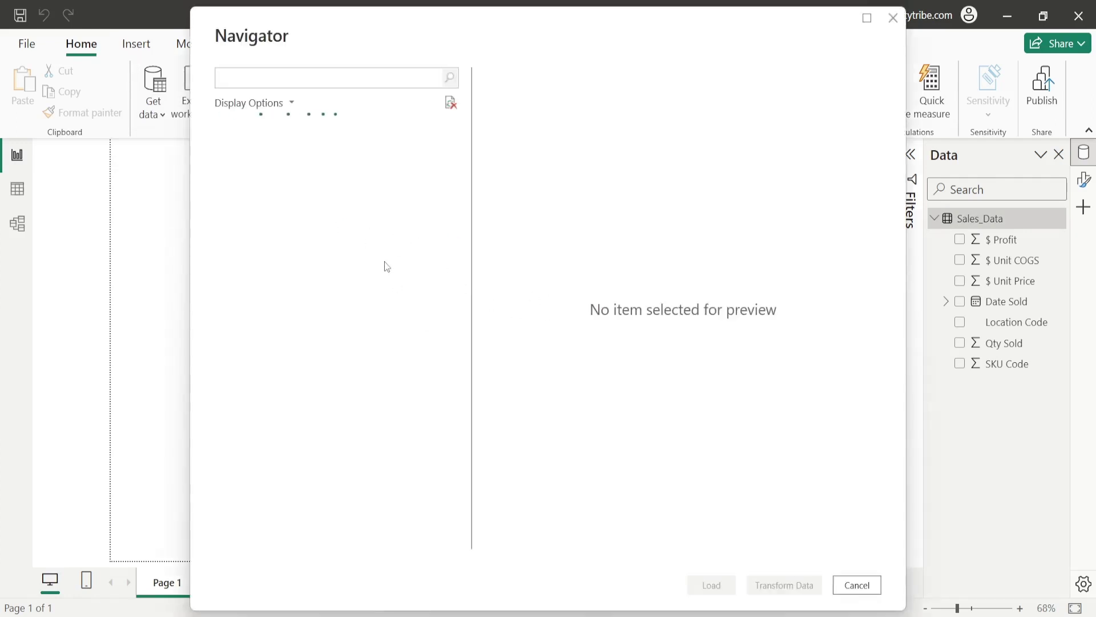
left_click(239, 151)
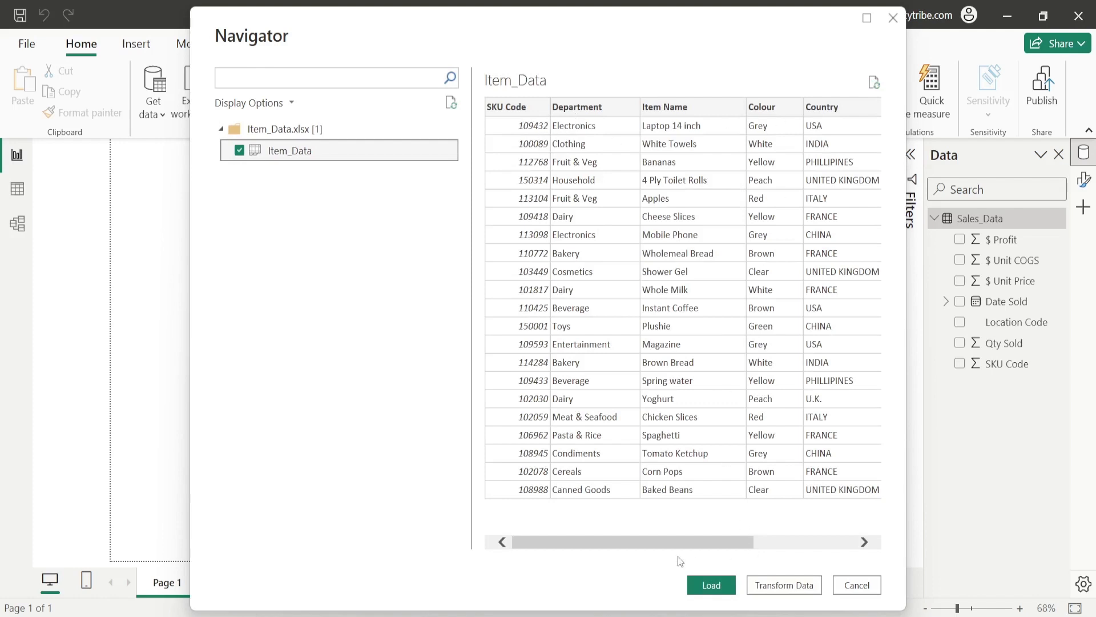
left_click_drag(660, 539, 798, 541)
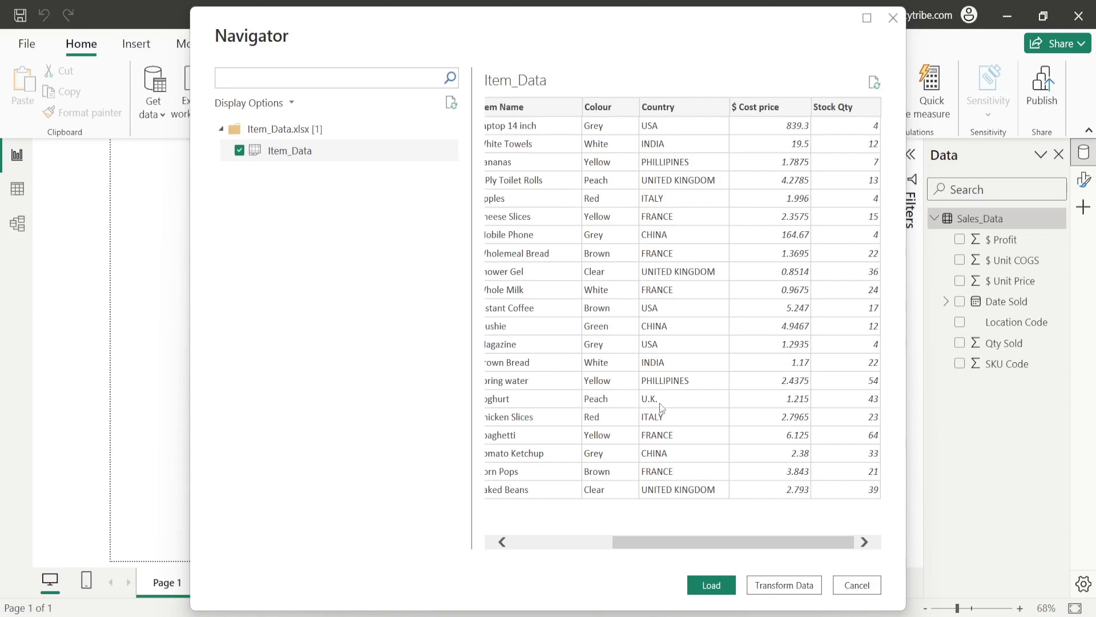
left_click(794, 589)
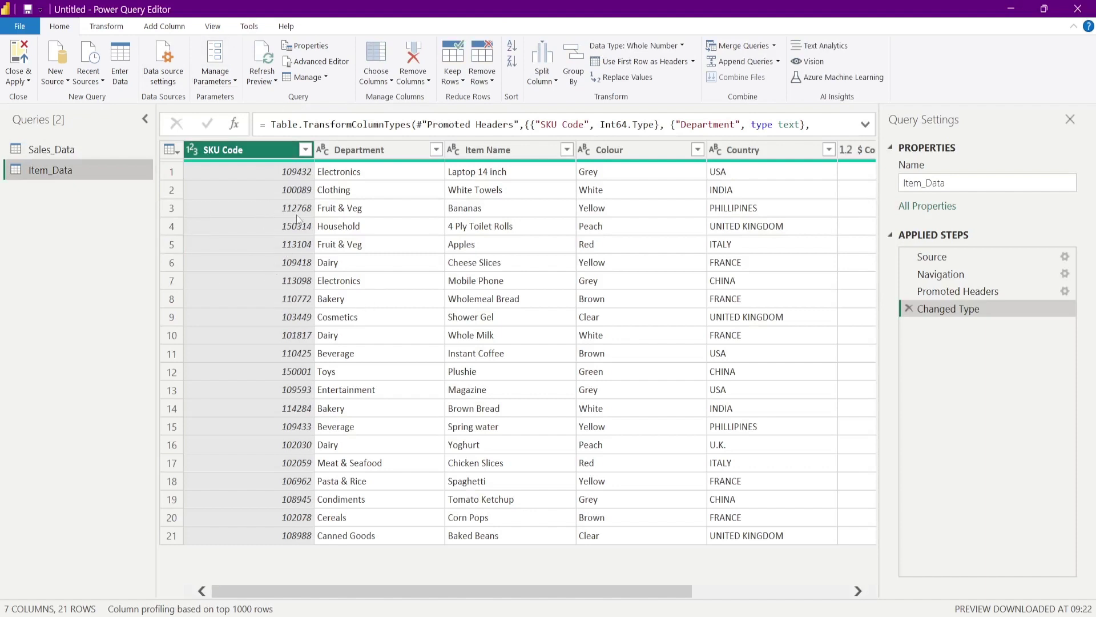
Step: Replace the value UNITED KINGDOM with U.K. in the Country column of the Item_Data query
left_click_drag(502, 590, 625, 602)
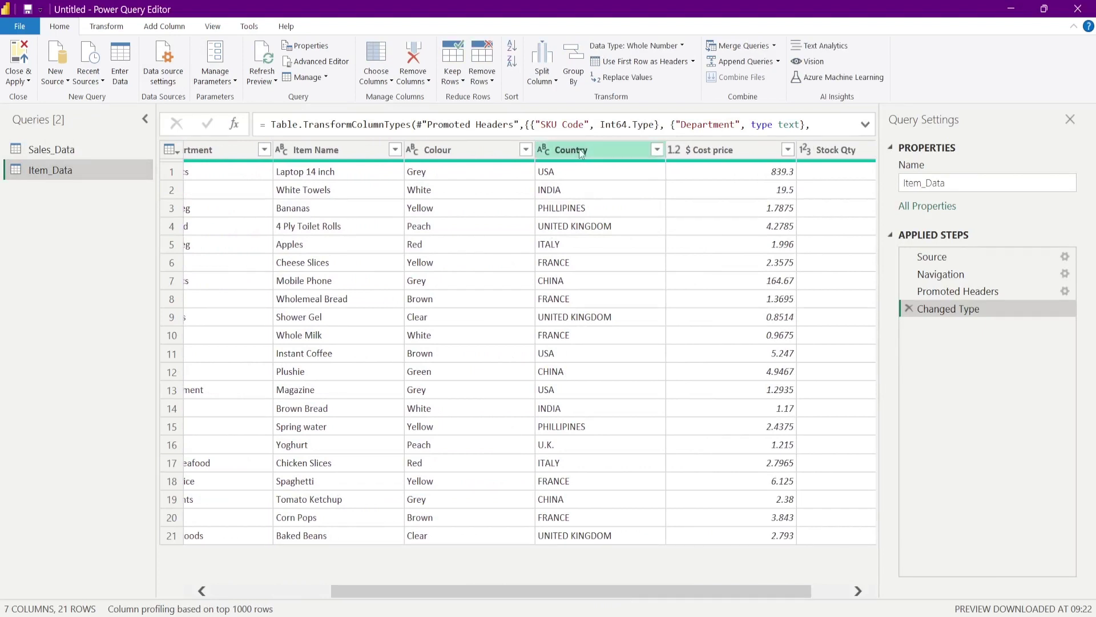
key("F2")
left_click(750, 148)
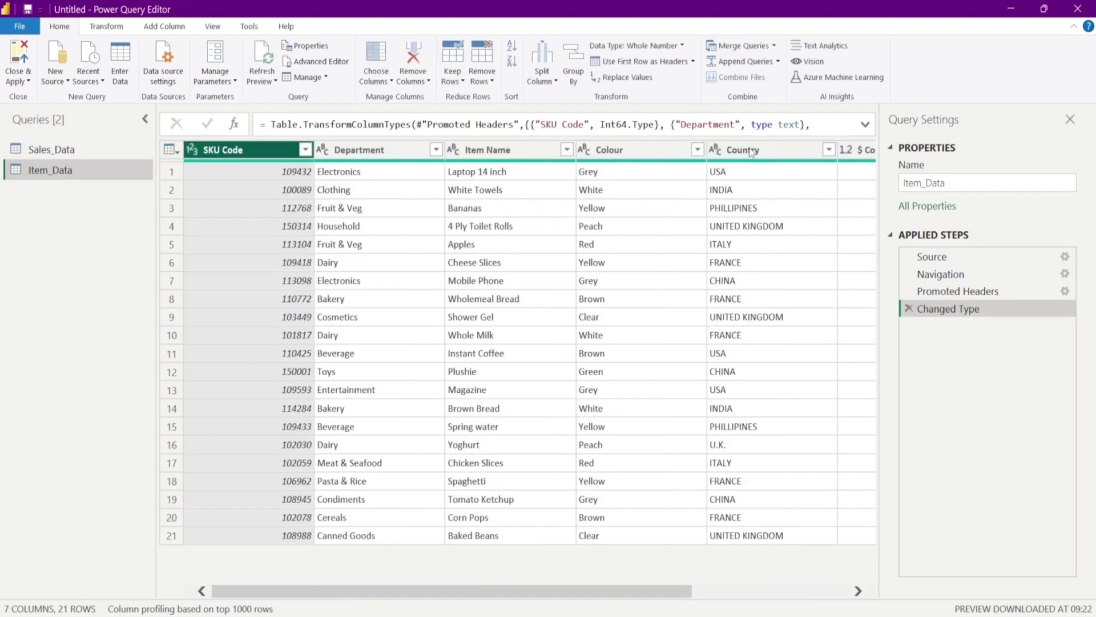
left_click_drag(610, 592, 767, 591)
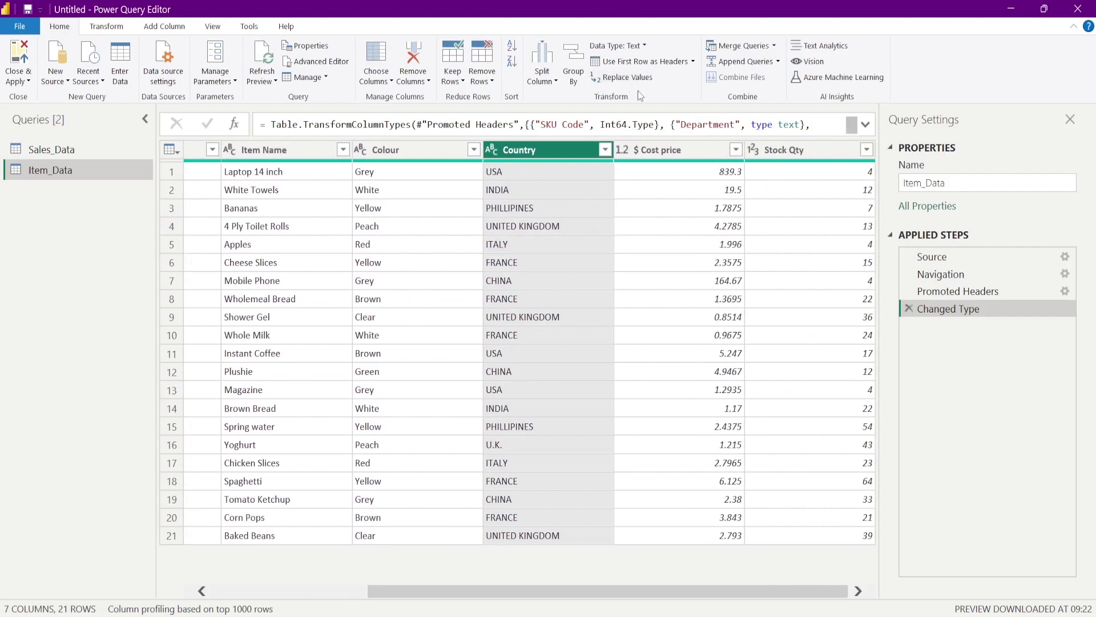
left_click(647, 78)
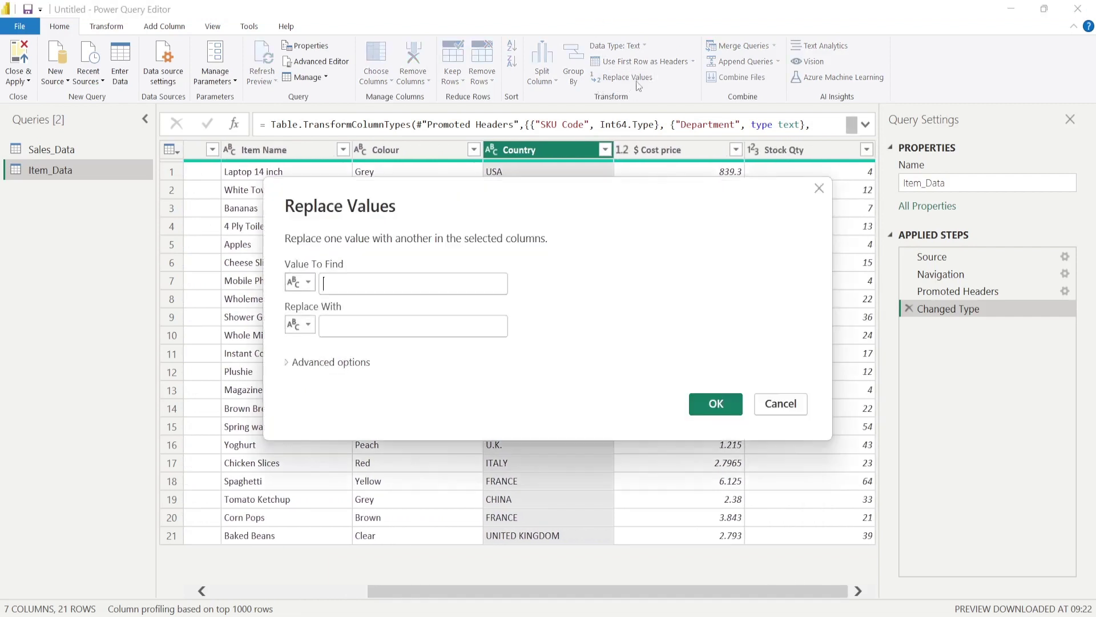
left_click_drag(674, 250, 833, 123)
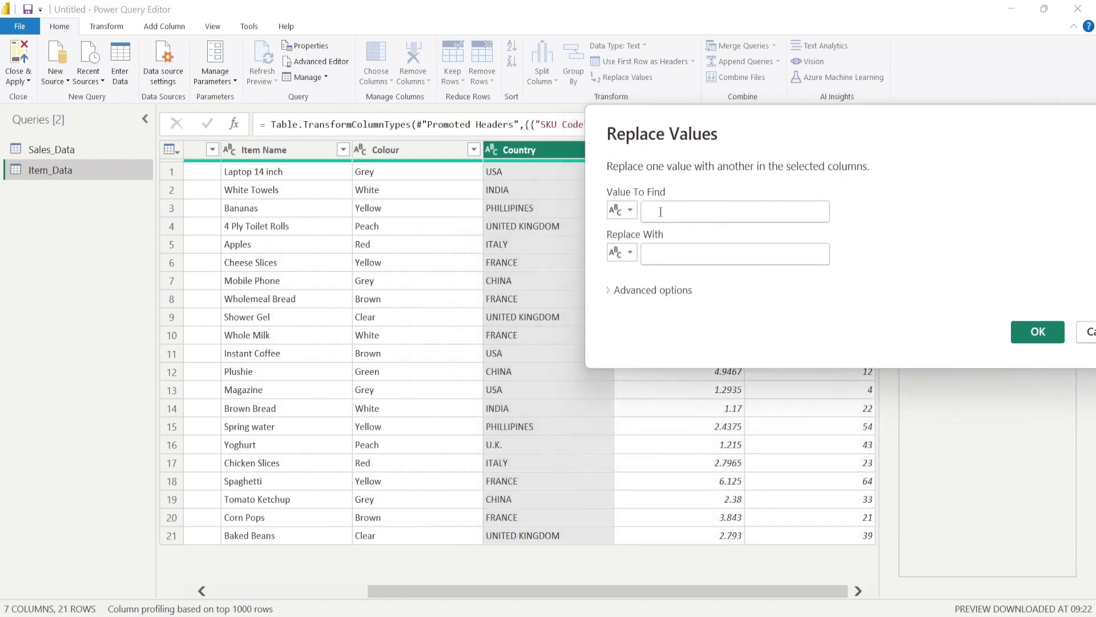
type("UNITED KINGDOM")
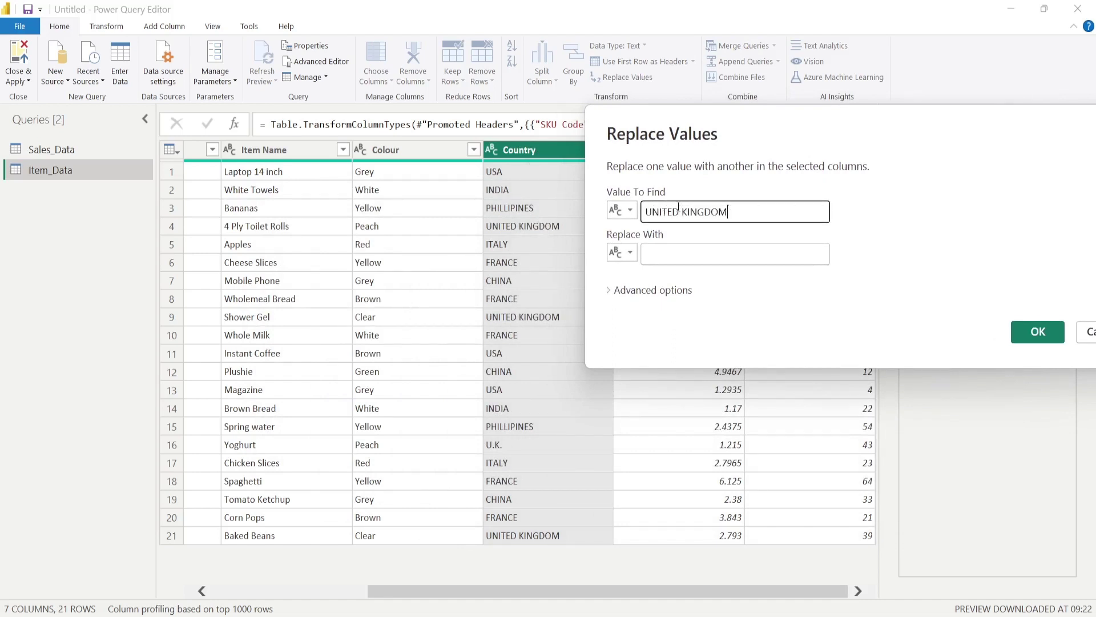
key("Tab")
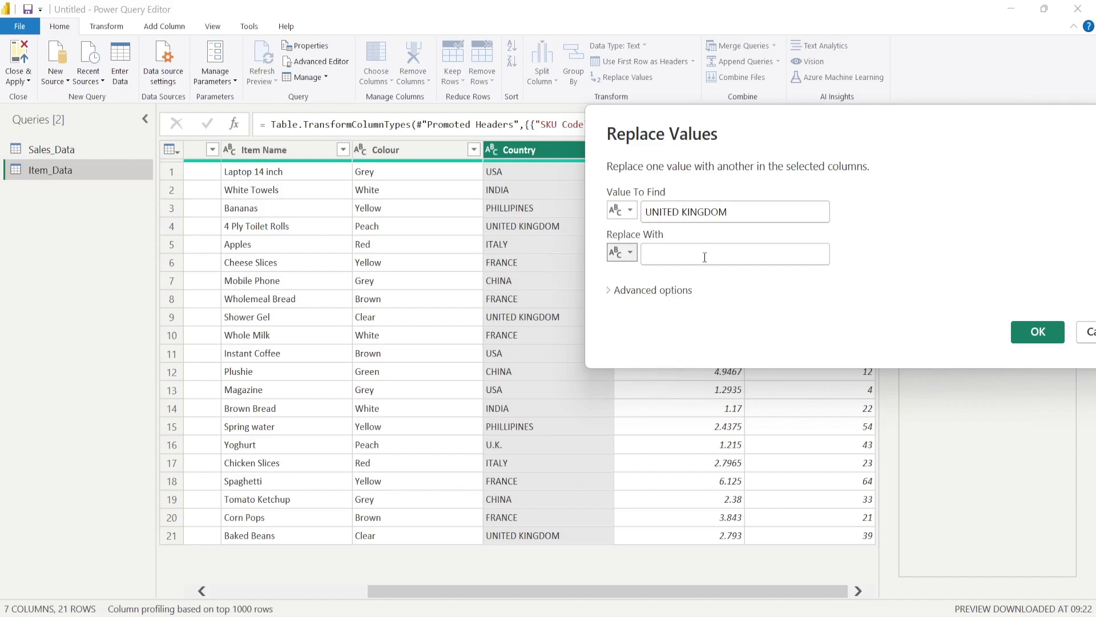
left_click(705, 257)
type("U.K.")
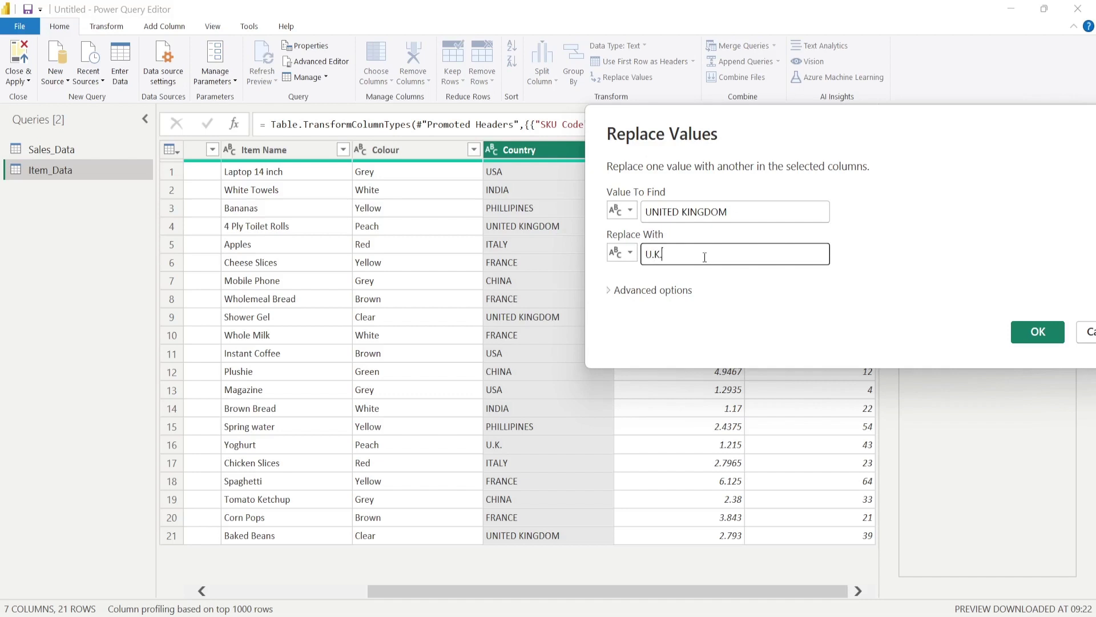
left_click(609, 291)
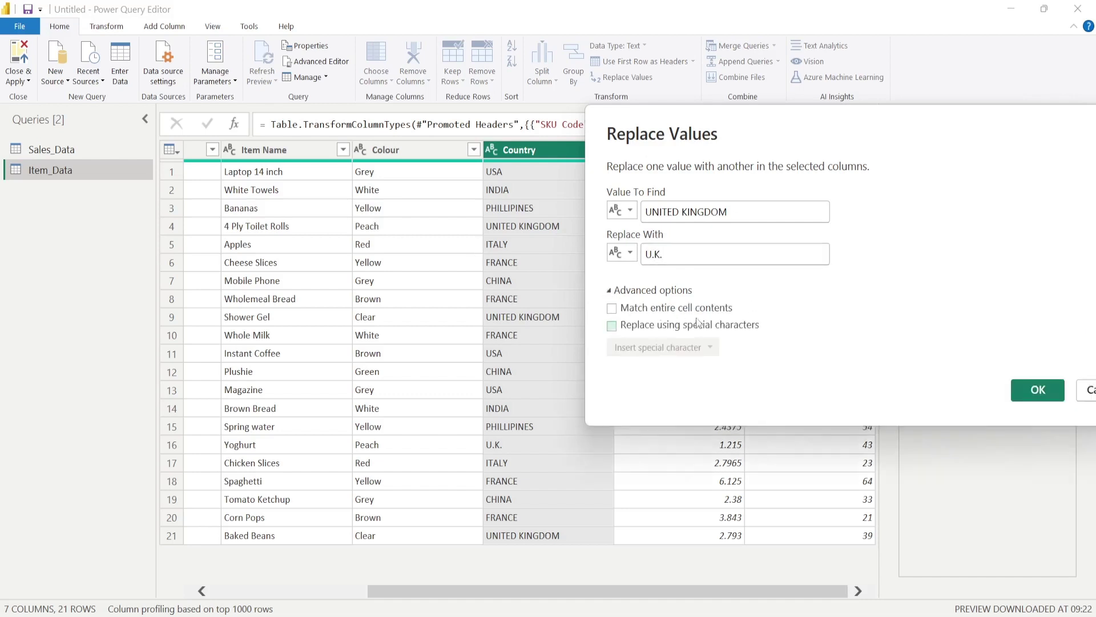
left_click(611, 292)
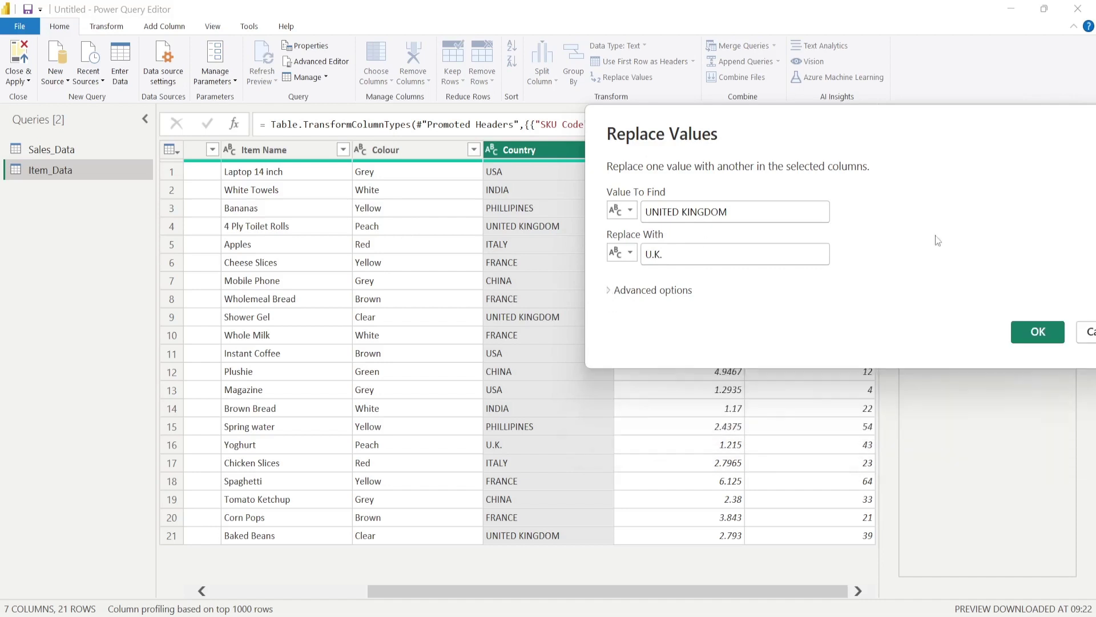
left_click(1036, 333)
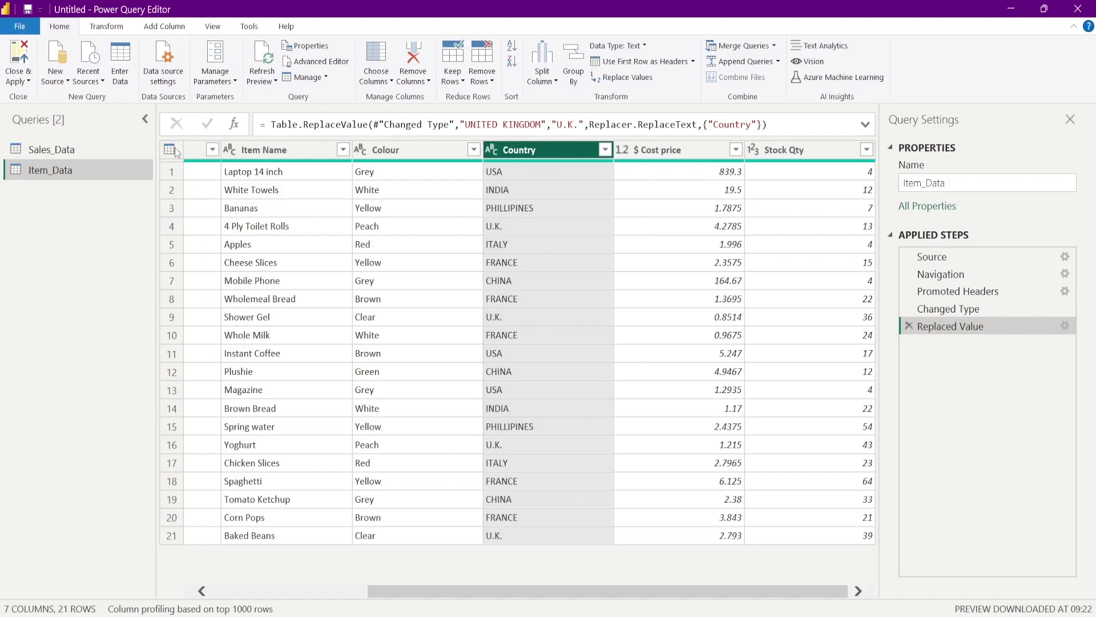
Step: Close Power Query Editor applying the query changes, and expand the Item_Data table's field list in the report
left_click(25, 65)
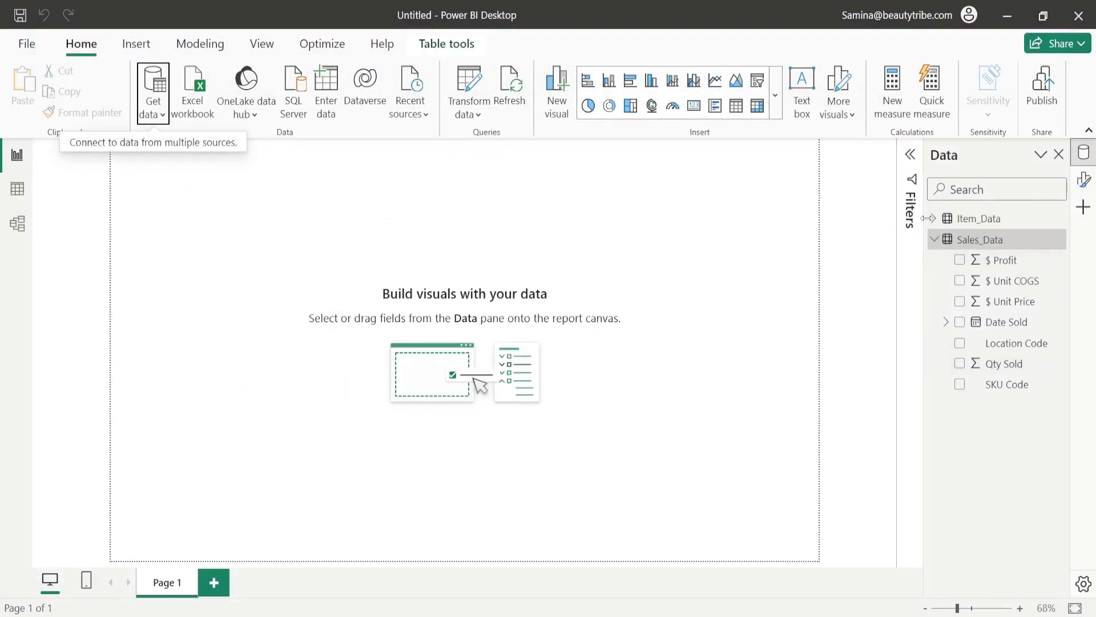
left_click(935, 220)
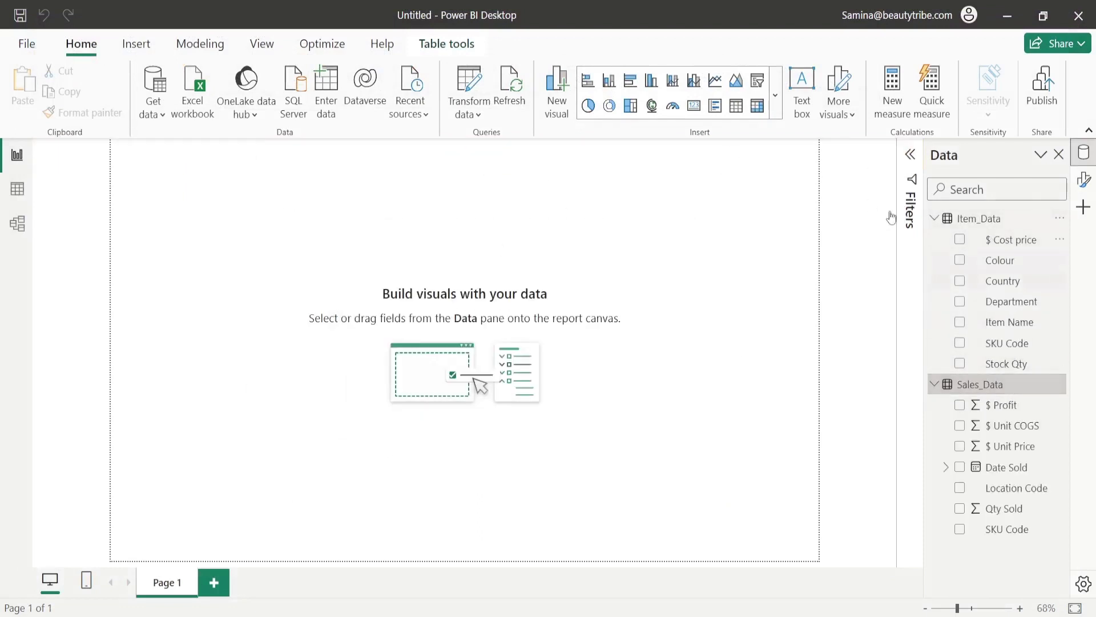
Step: Load the Employee_Data table from the Employee_Location Data Excel workbook into the report
left_click(155, 86)
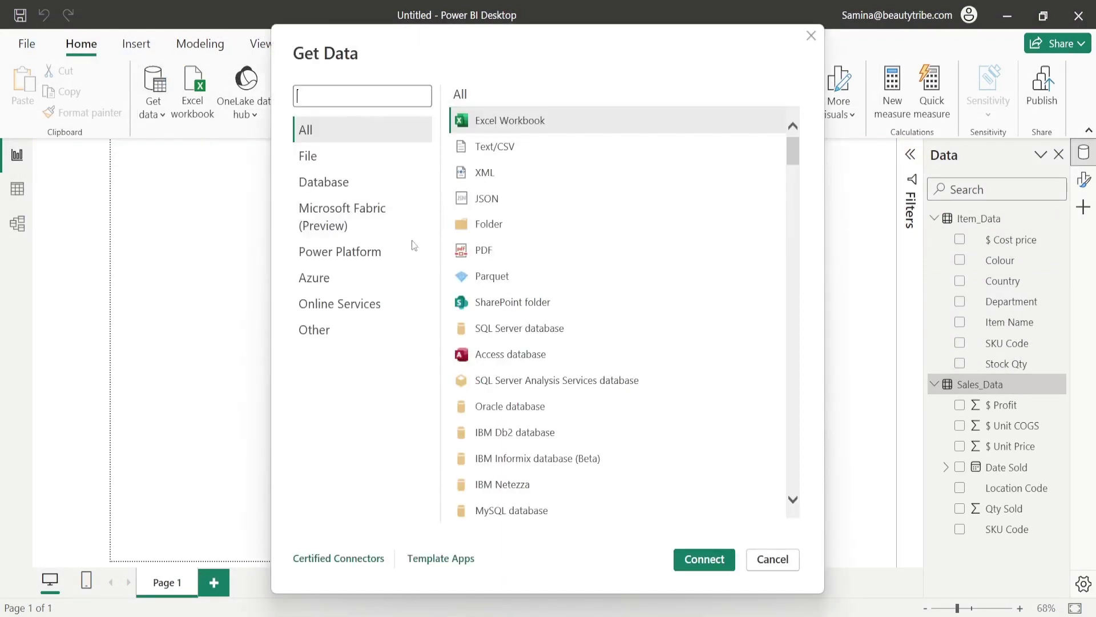
double_click(515, 123)
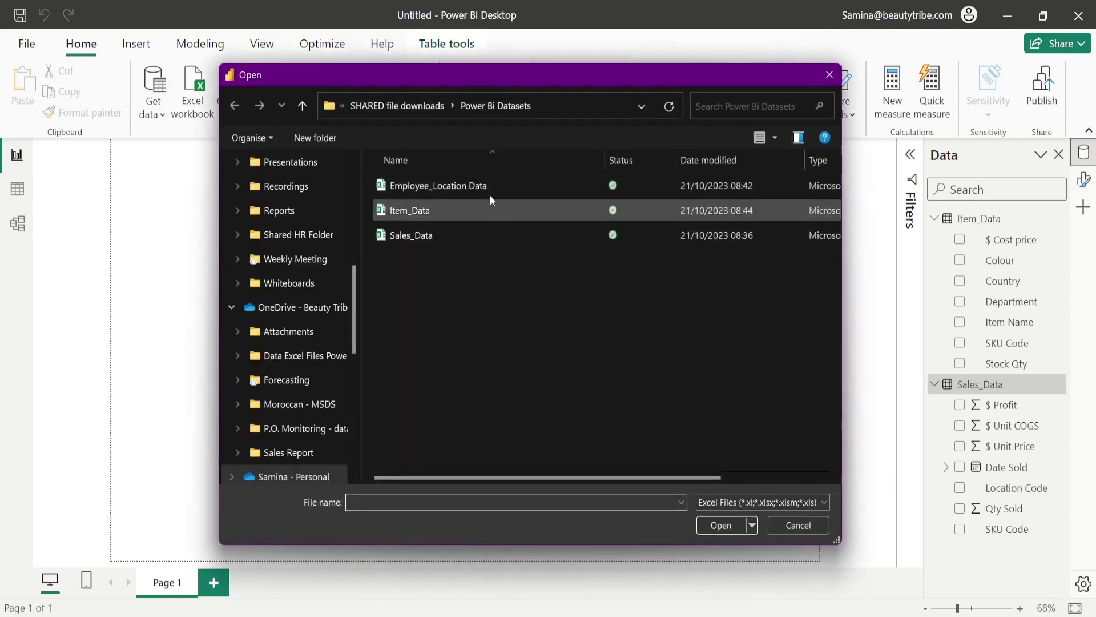
left_click(468, 183)
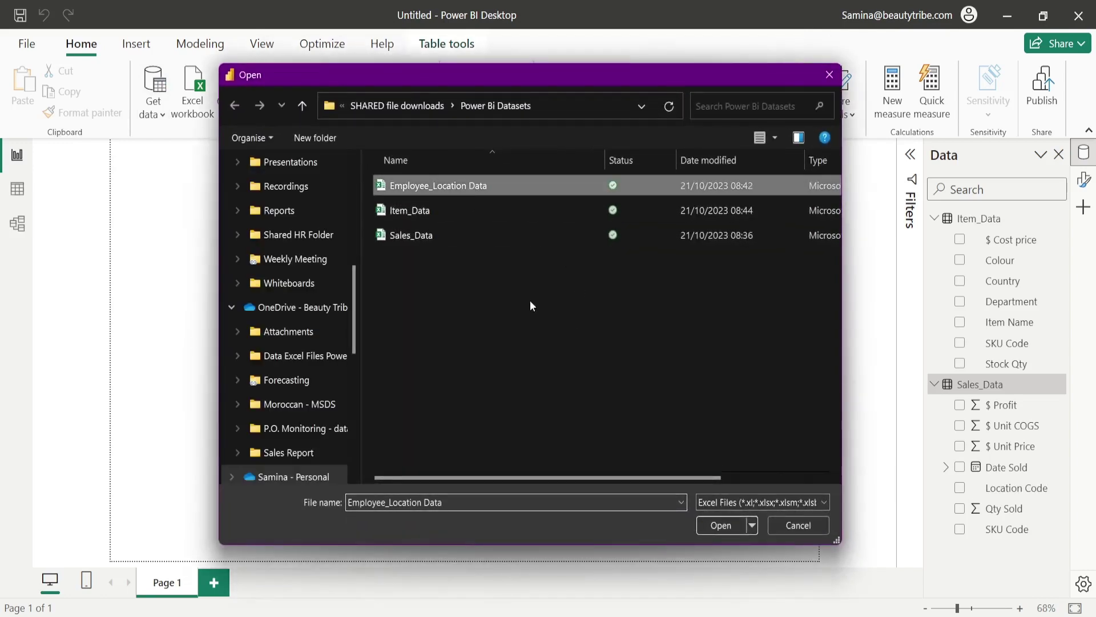
left_click(720, 525)
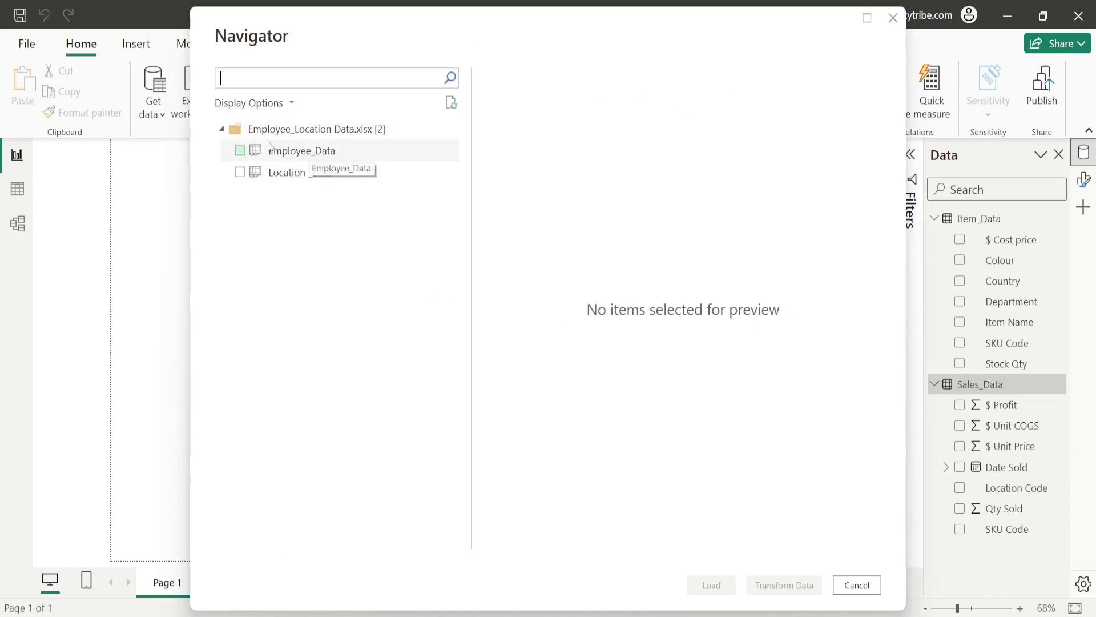
left_click(240, 153)
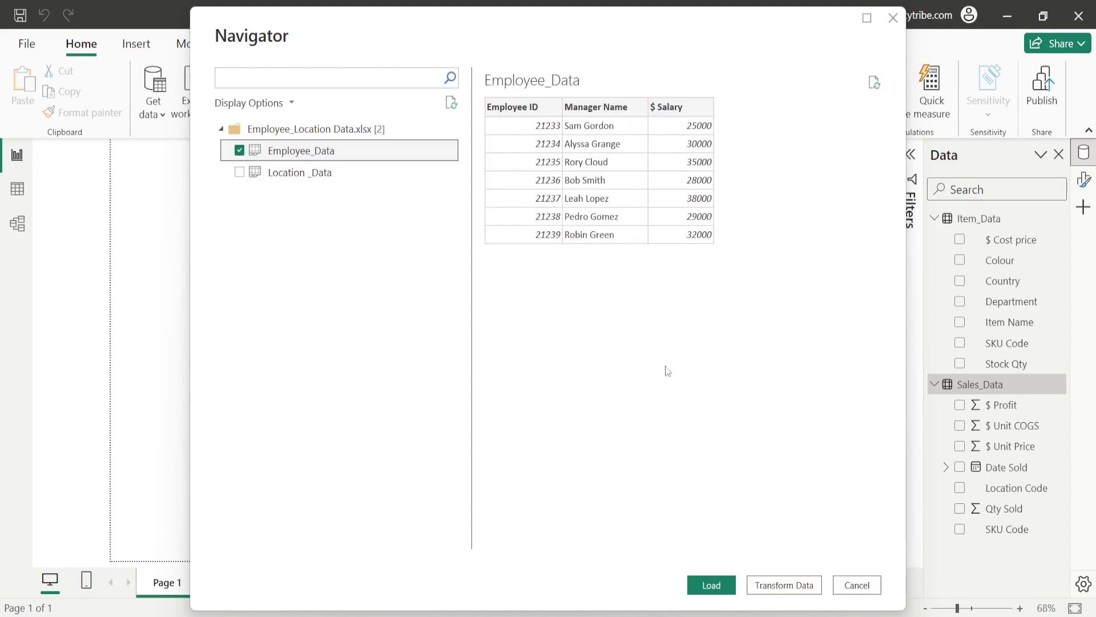
left_click(712, 584)
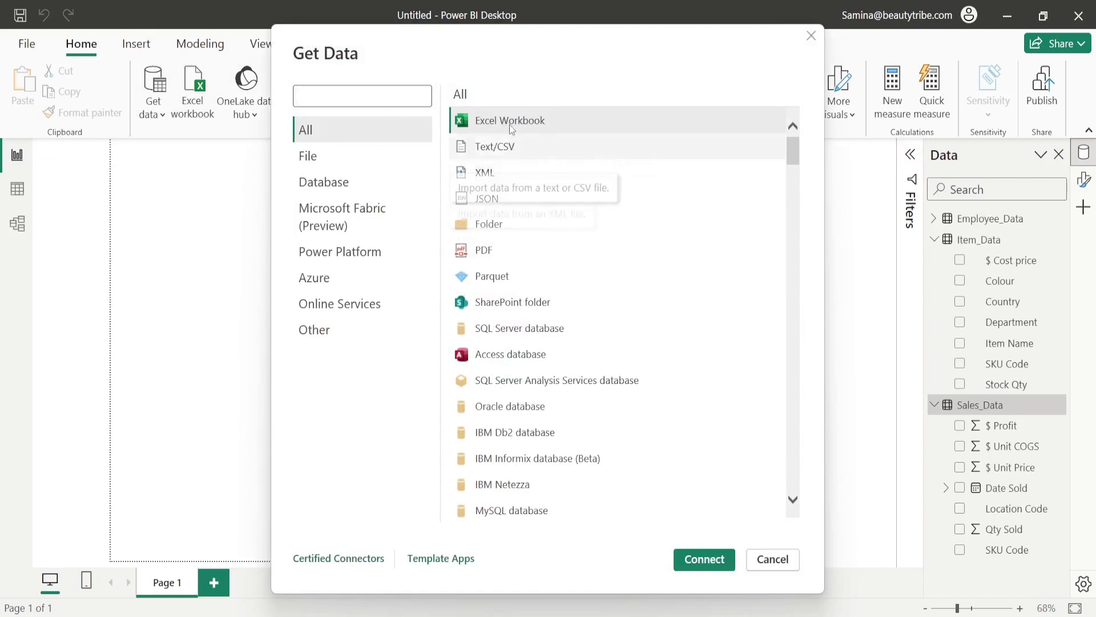
Step: Import the Location _Data table from the Employee_Location Data Excel workbook and bring it into Power Query Editor for transformation
key("Return")
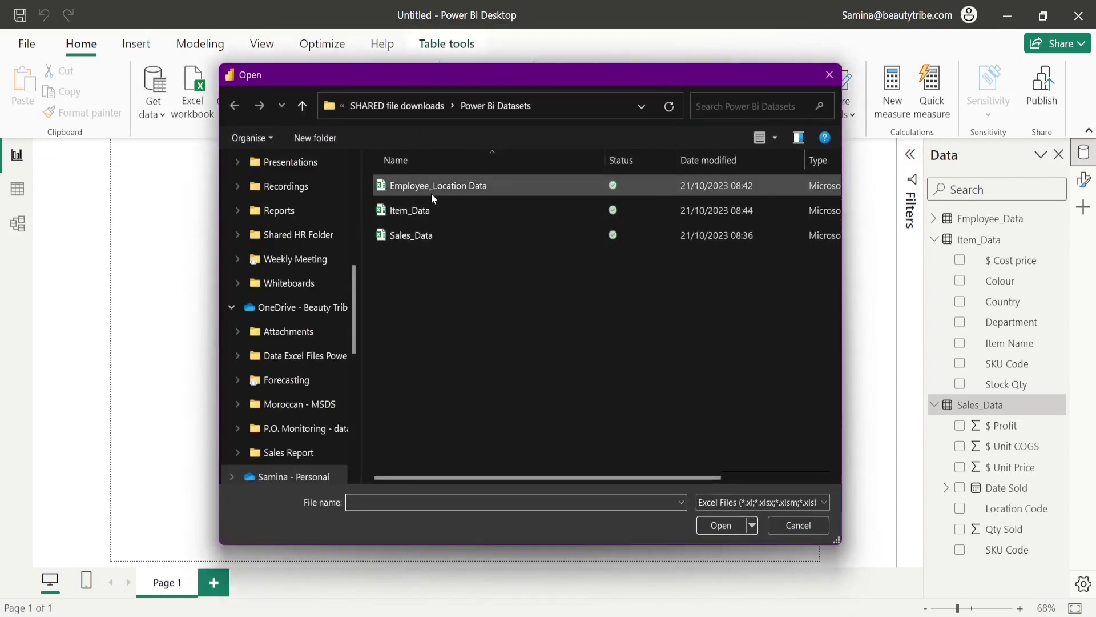
left_click(437, 185)
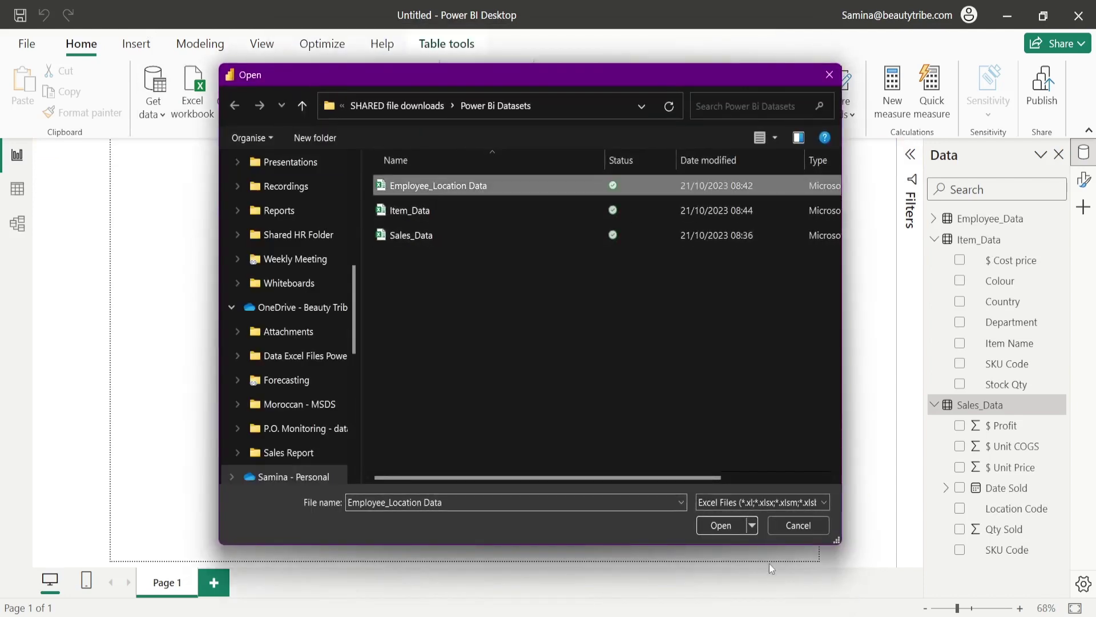
left_click(721, 526)
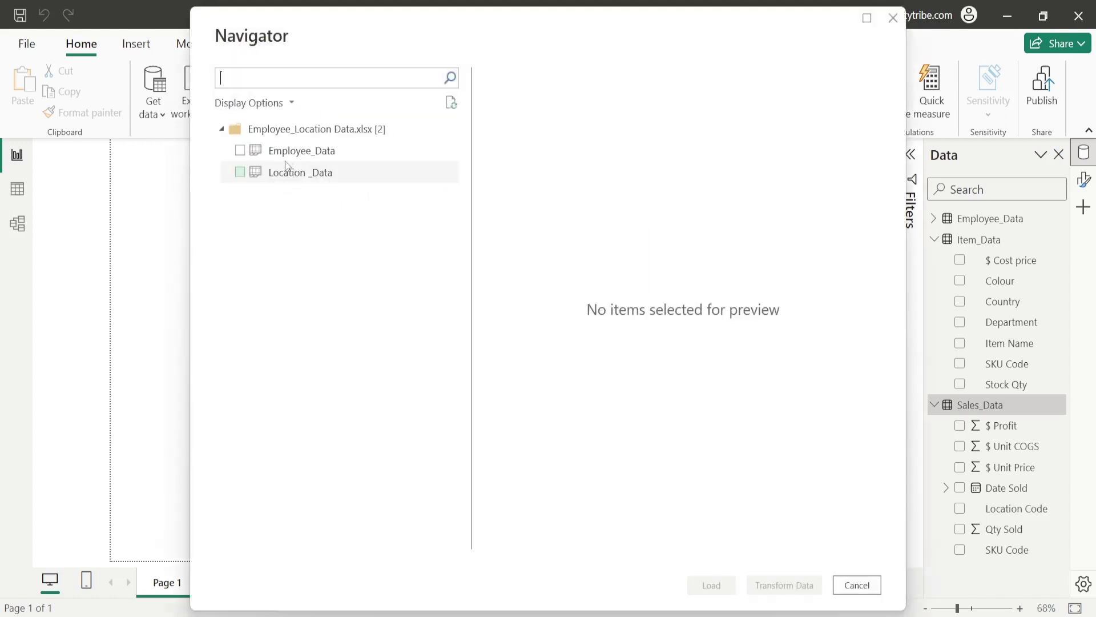
left_click(291, 174)
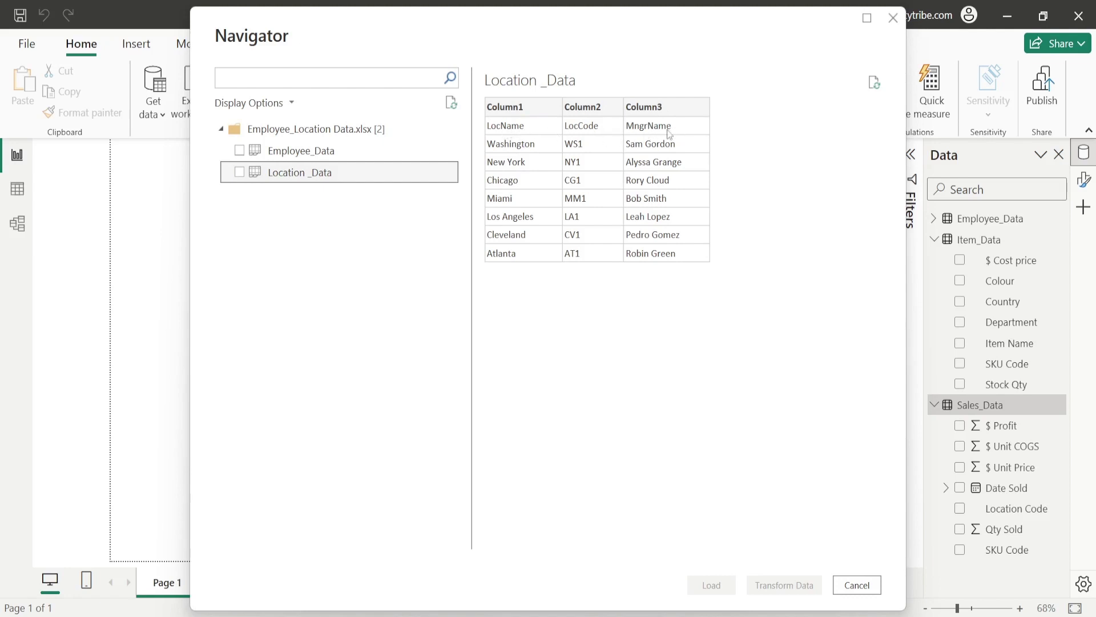
left_click(239, 173)
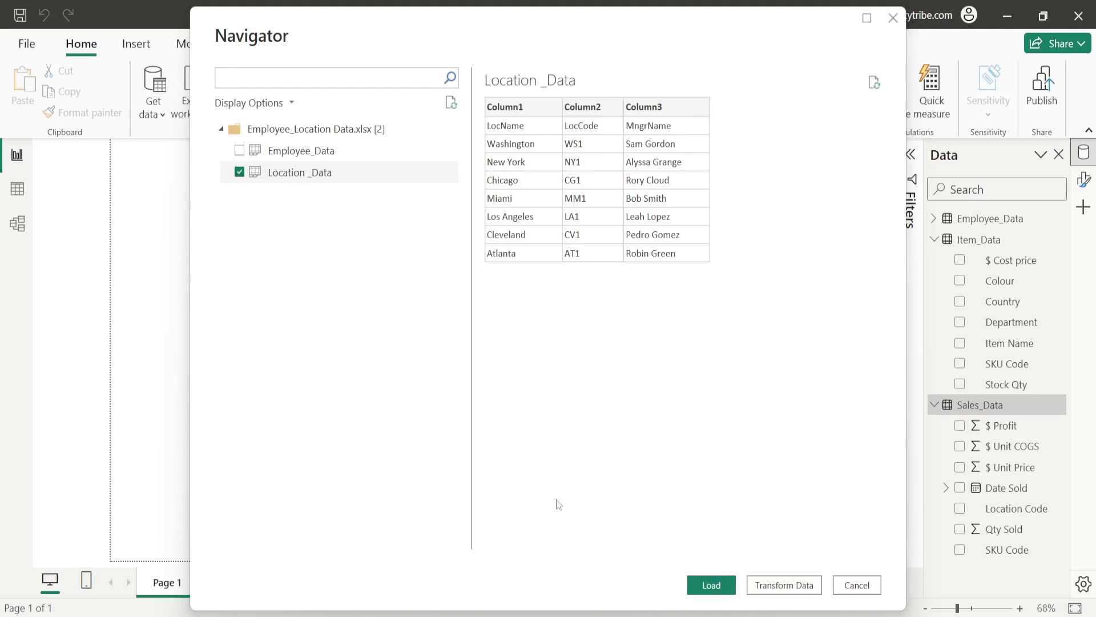
left_click(793, 588)
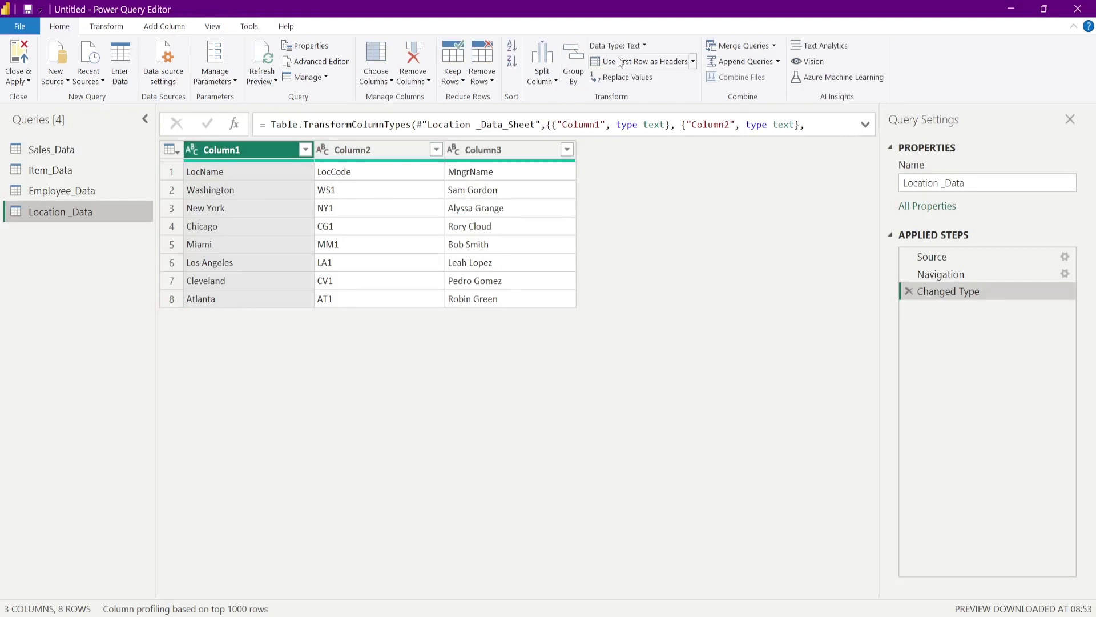
Step: Promote the first row of the Location _Data query to column headers and apply the query changes to the report
left_click(693, 61)
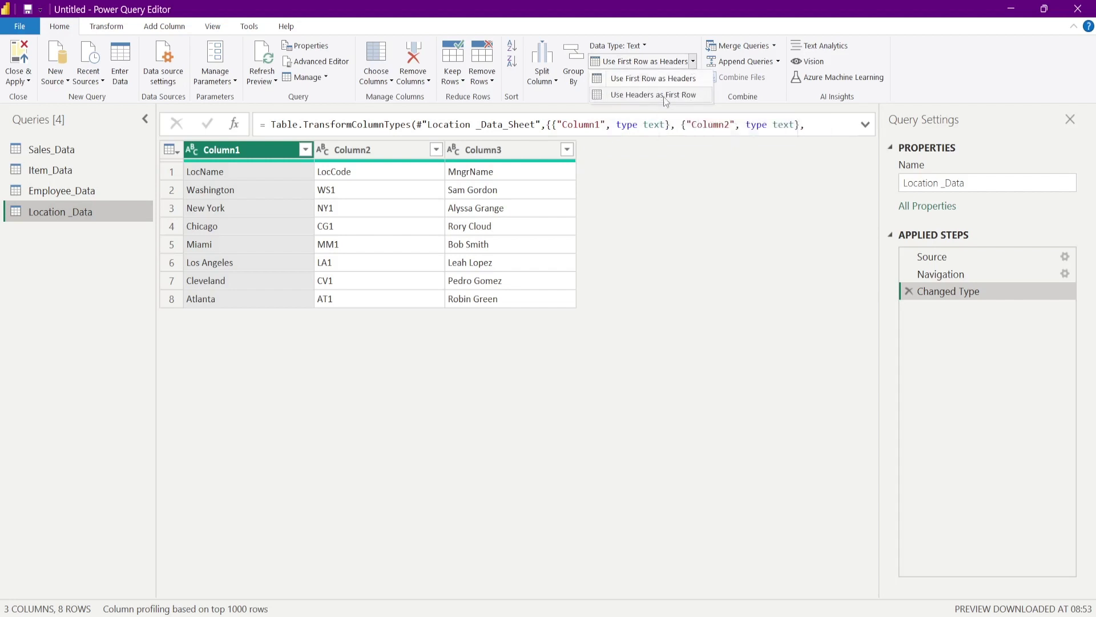
left_click(659, 64)
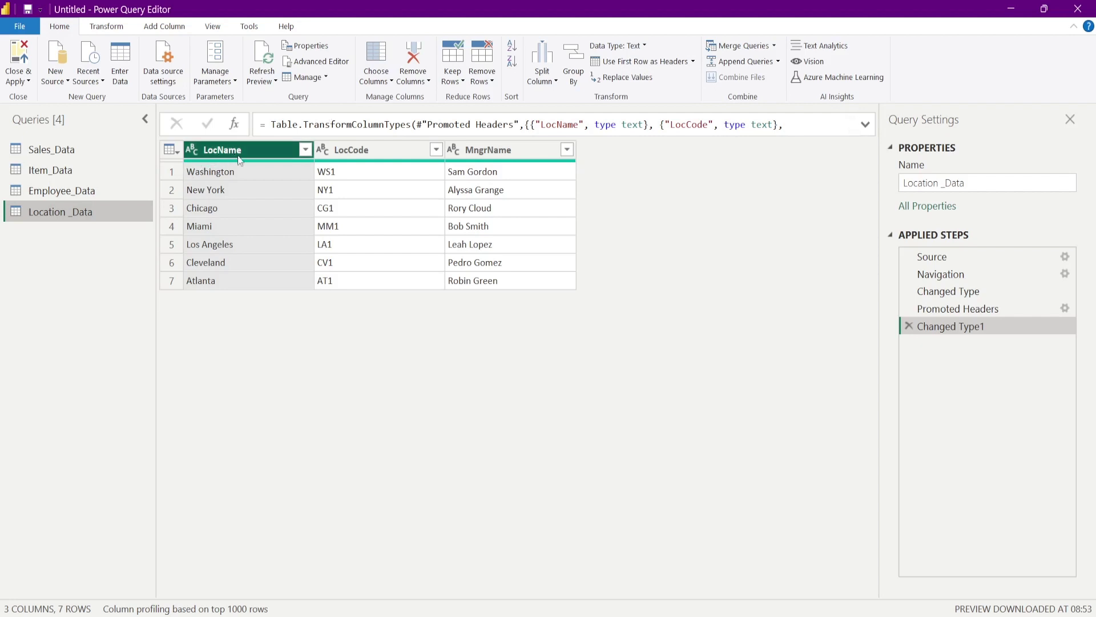
left_click(12, 60)
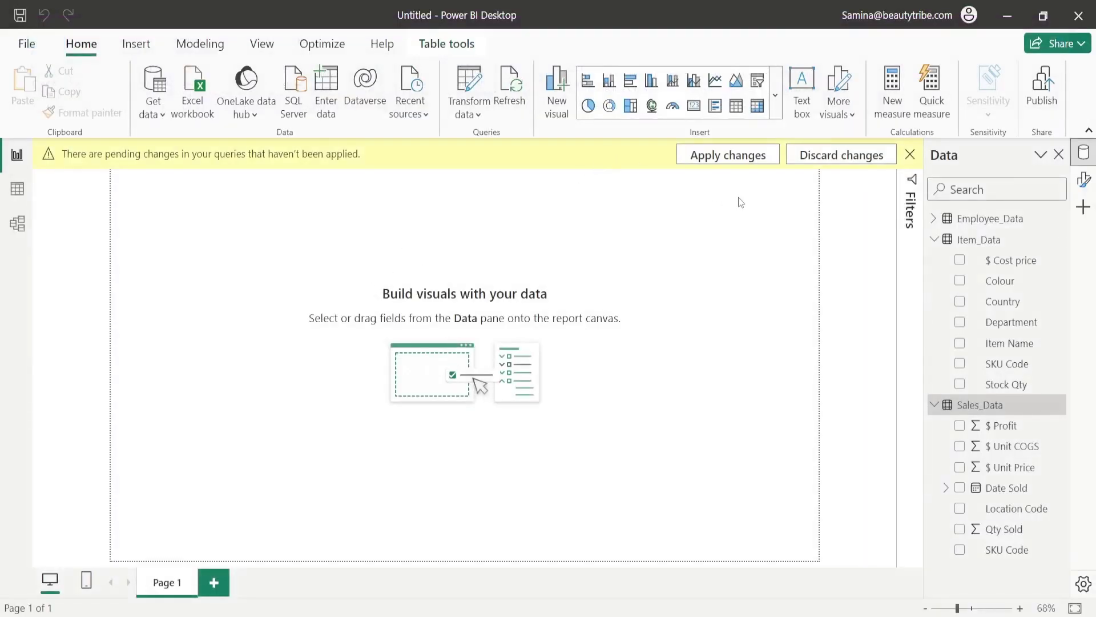
Step: Collapse the Item_Data and Sales_Data field lists and display the rows of the Employee_Data table
left_click(935, 240)
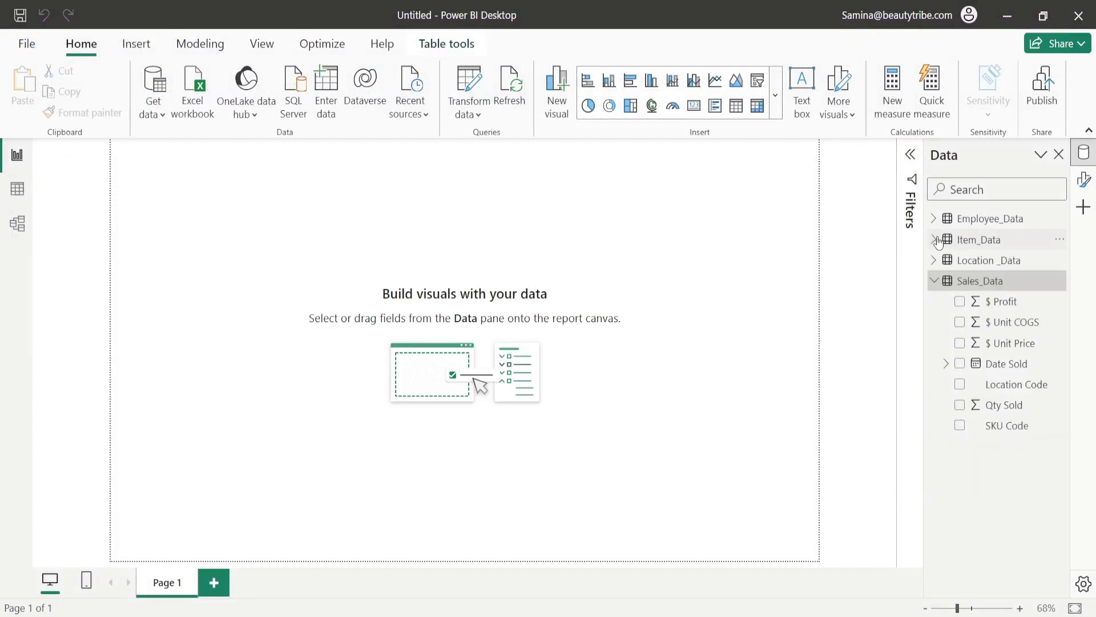
left_click(935, 281)
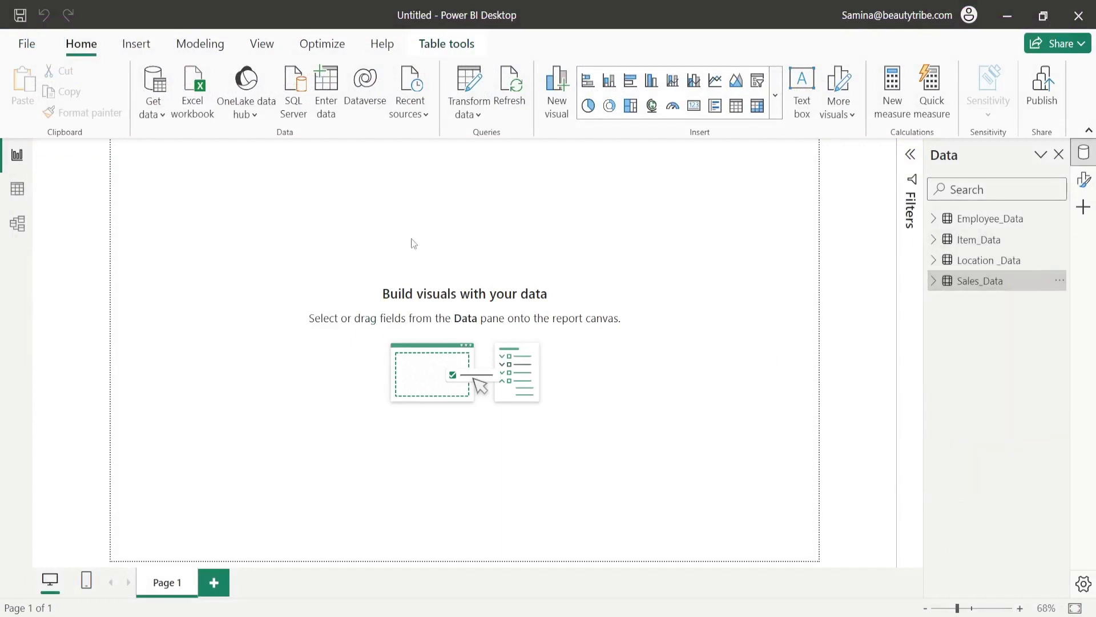
left_click(201, 201)
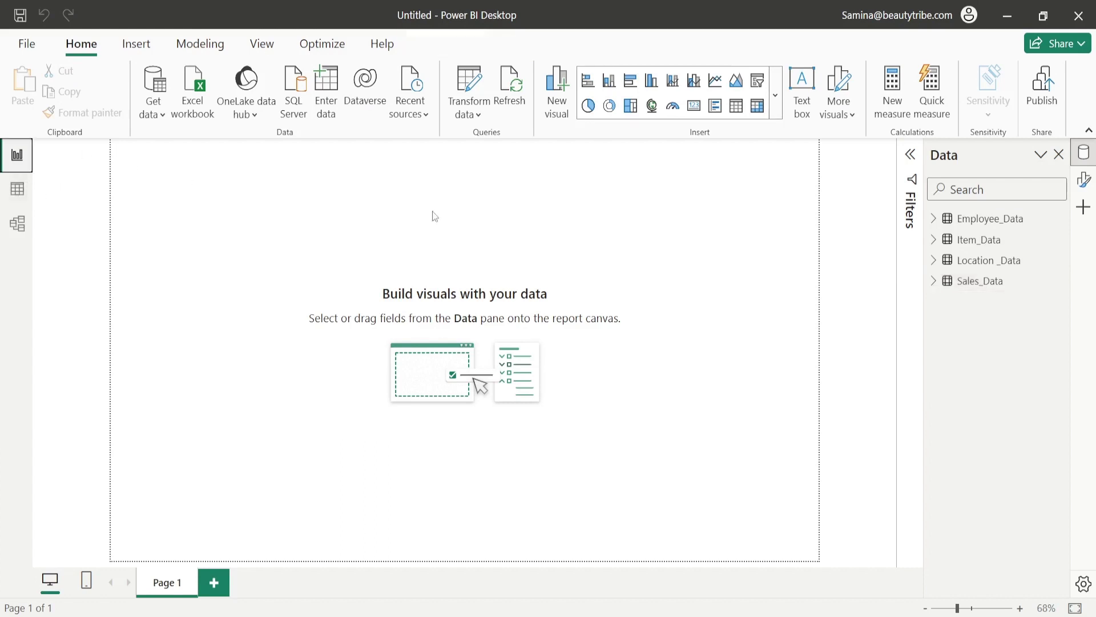
left_click(994, 222)
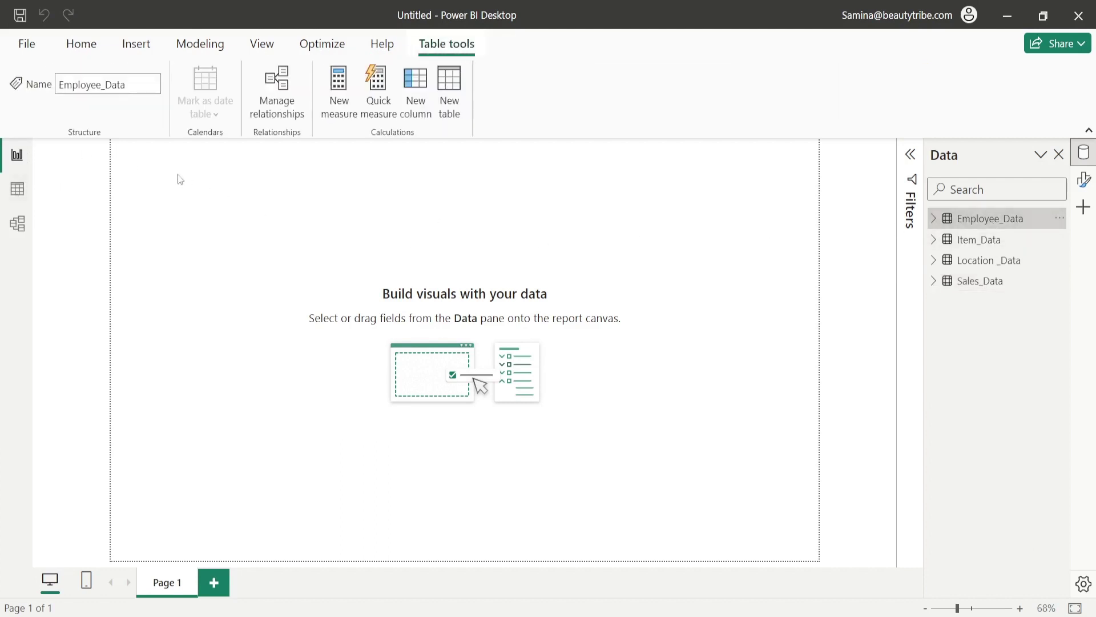
left_click(17, 196)
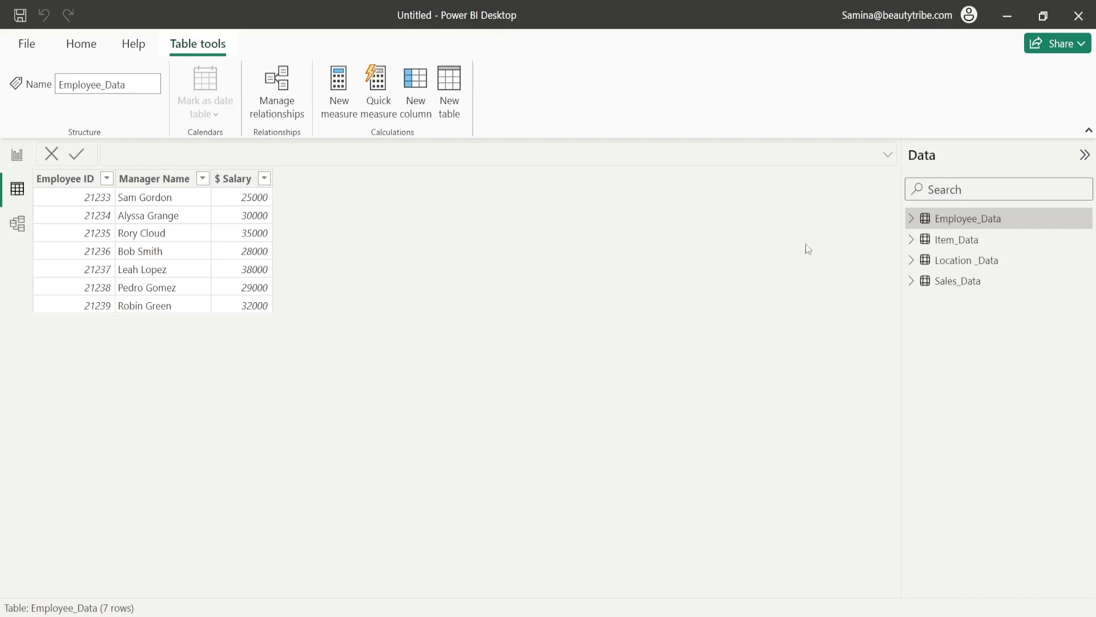
Step: Show the model diagram with the Properties and Data panes collapsed so all four tables fit in view
left_click(17, 223)
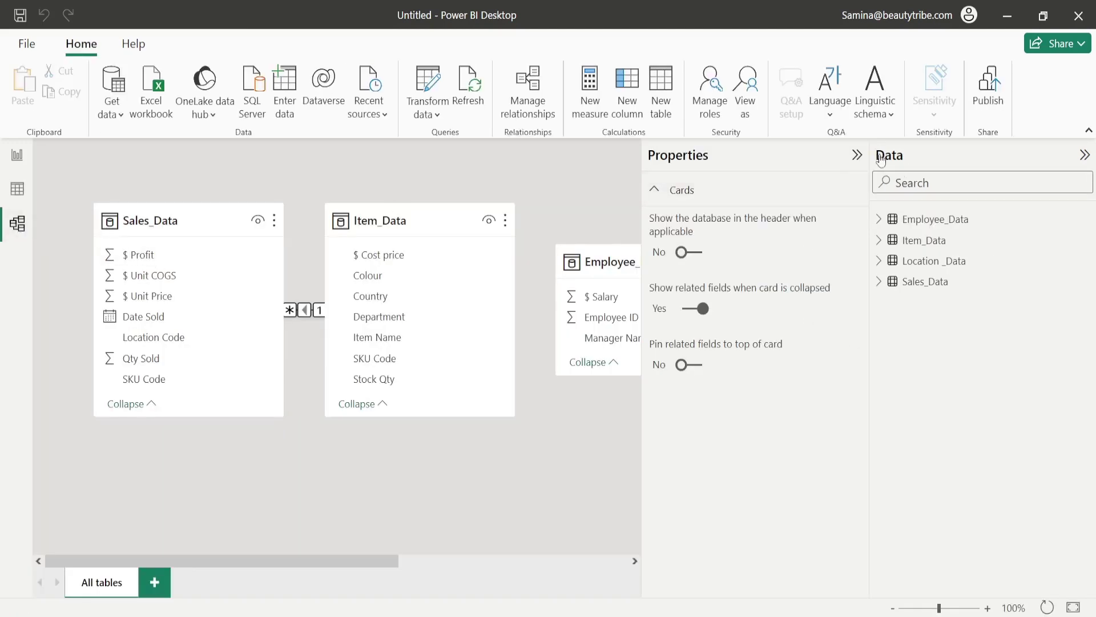
left_click(856, 156)
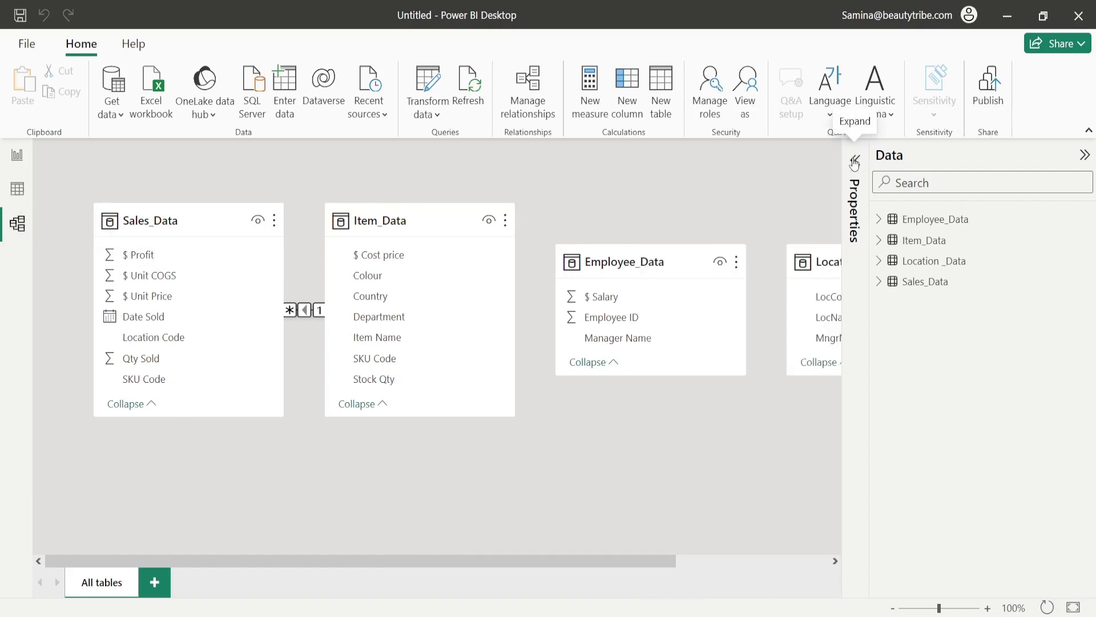
left_click(1085, 155)
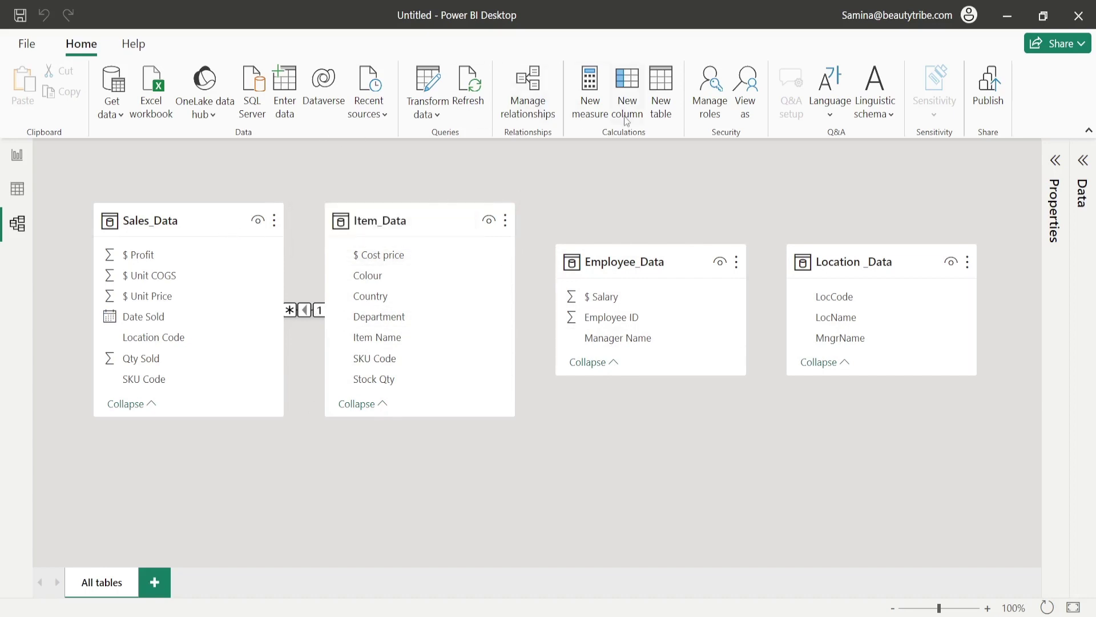
Step: Review the existing relationships between the tables and run Autodetect to look for additional ones
left_click(538, 90)
left_click_drag(562, 132, 662, 158)
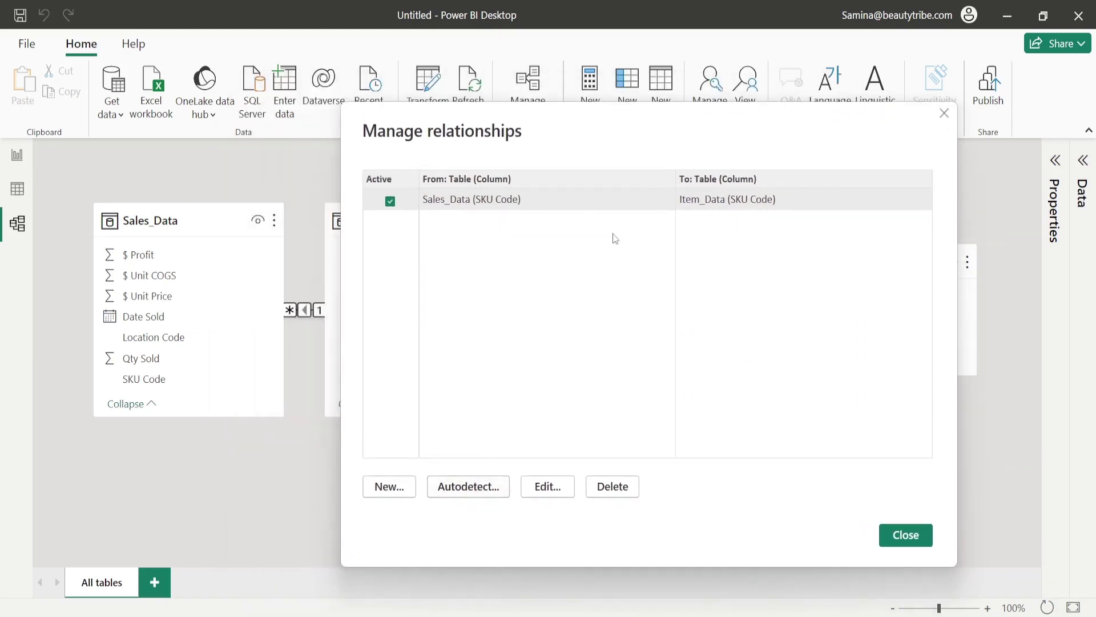
left_click(469, 490)
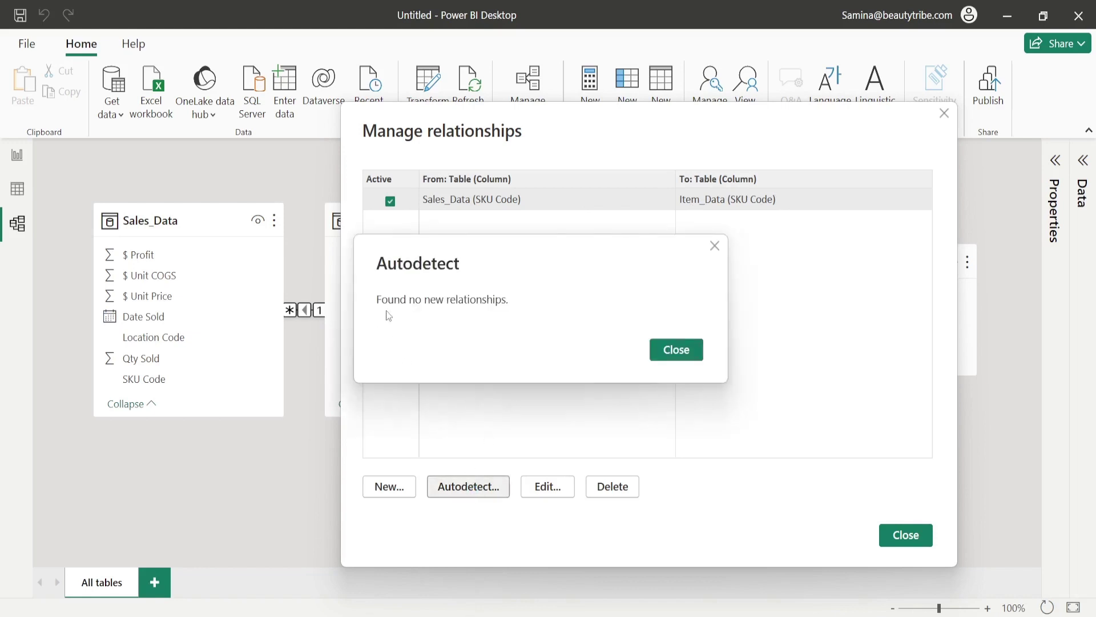
left_click(676, 353)
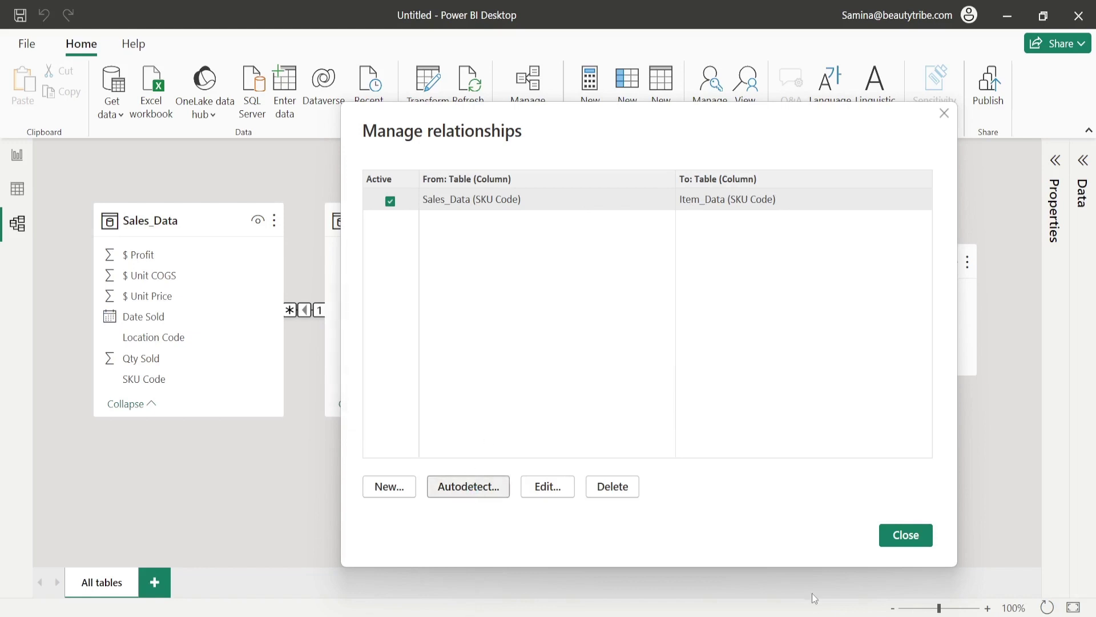
left_click(905, 535)
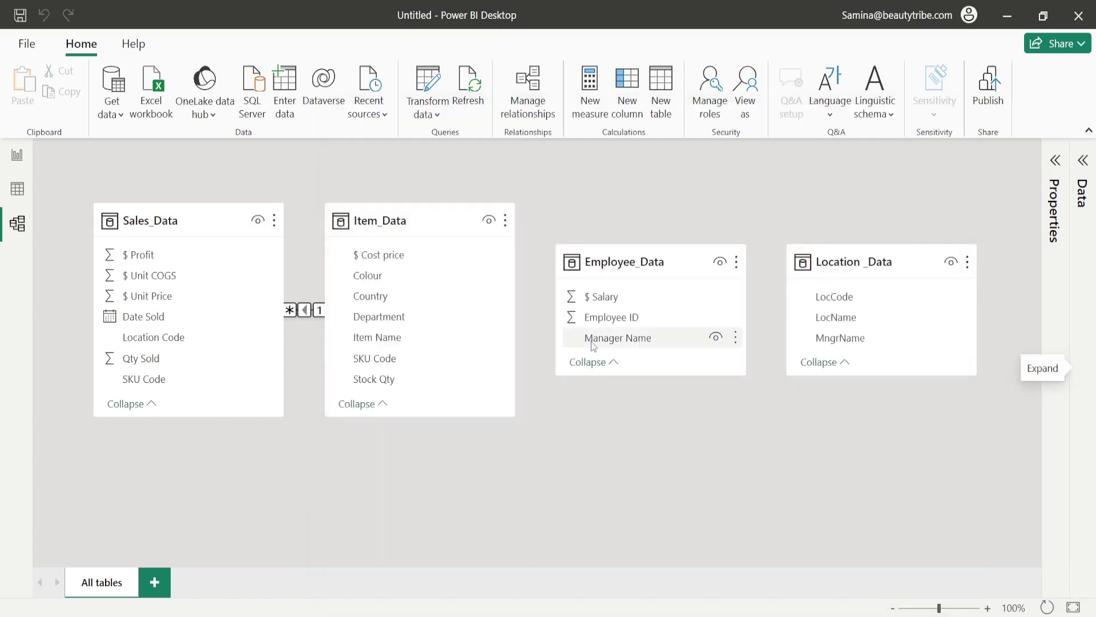
Step: Relate LocCode in Location _Data to Location Code in Sales_Data, and MngrName to Manager Name in Employee_Data
left_click(830, 300)
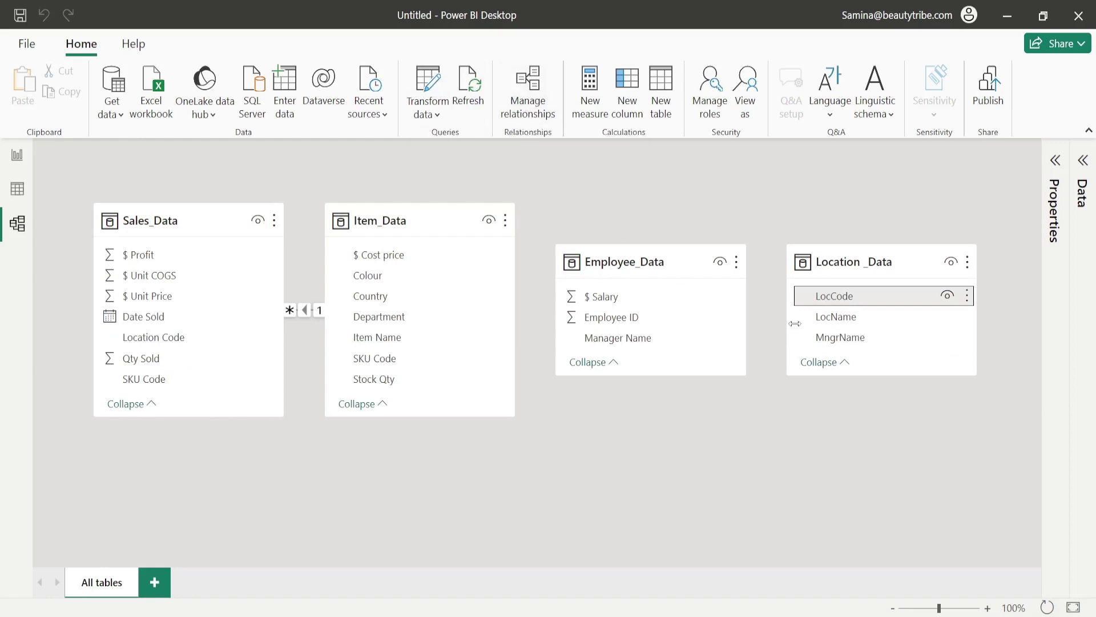
left_click_drag(834, 298, 190, 341)
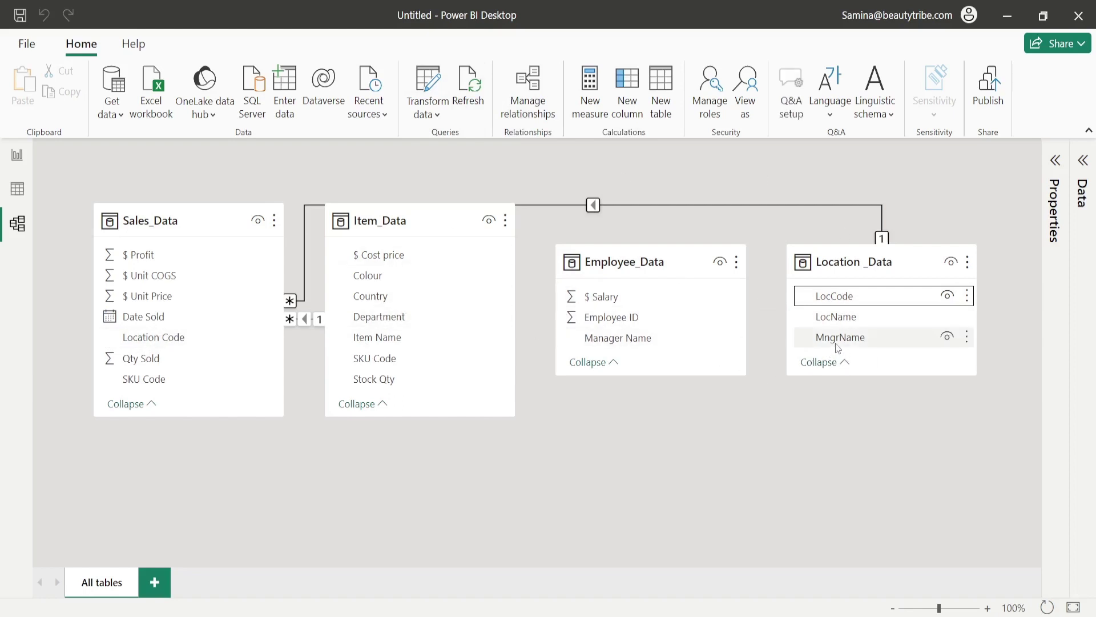
left_click_drag(852, 341, 626, 337)
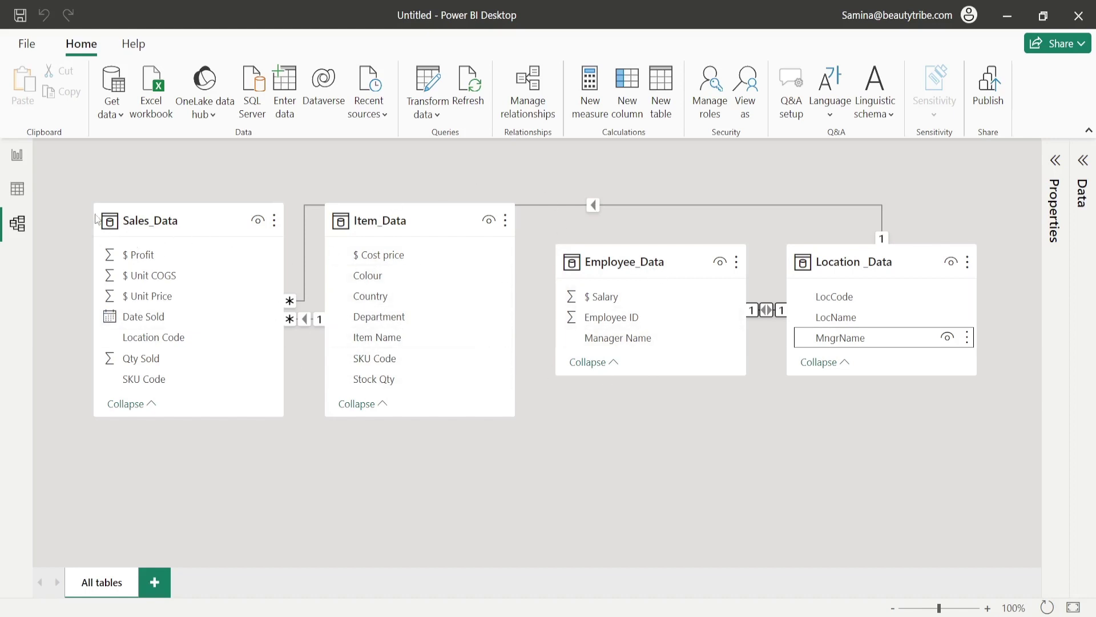
Step: Return to the report page and collapse the Employee_Data and Location _Data field lists
left_click(16, 163)
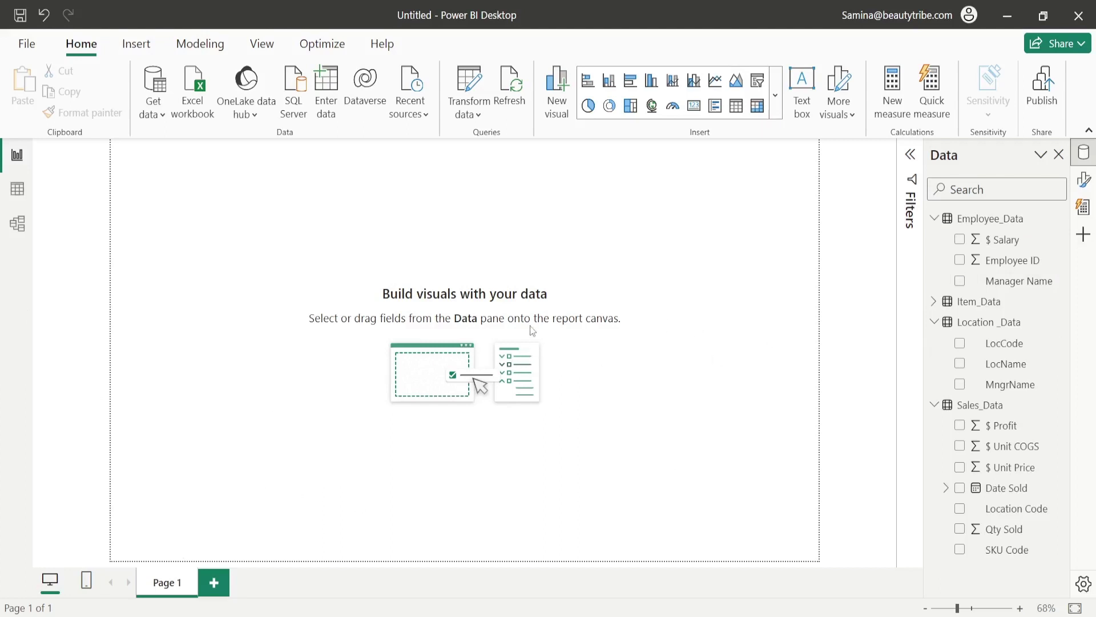
left_click(937, 220)
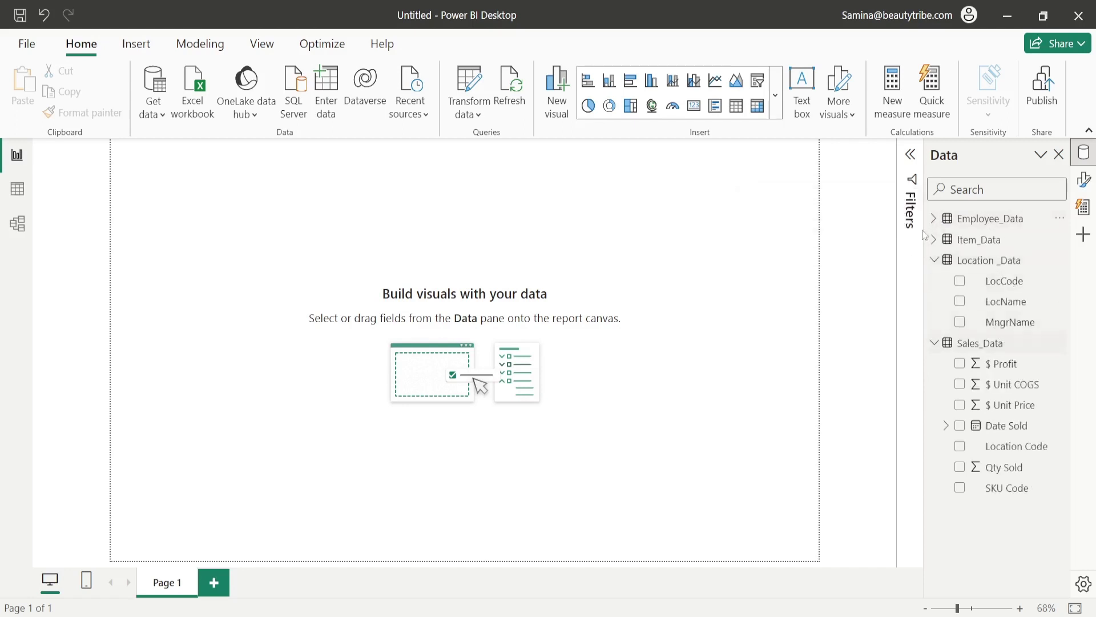
left_click(934, 260)
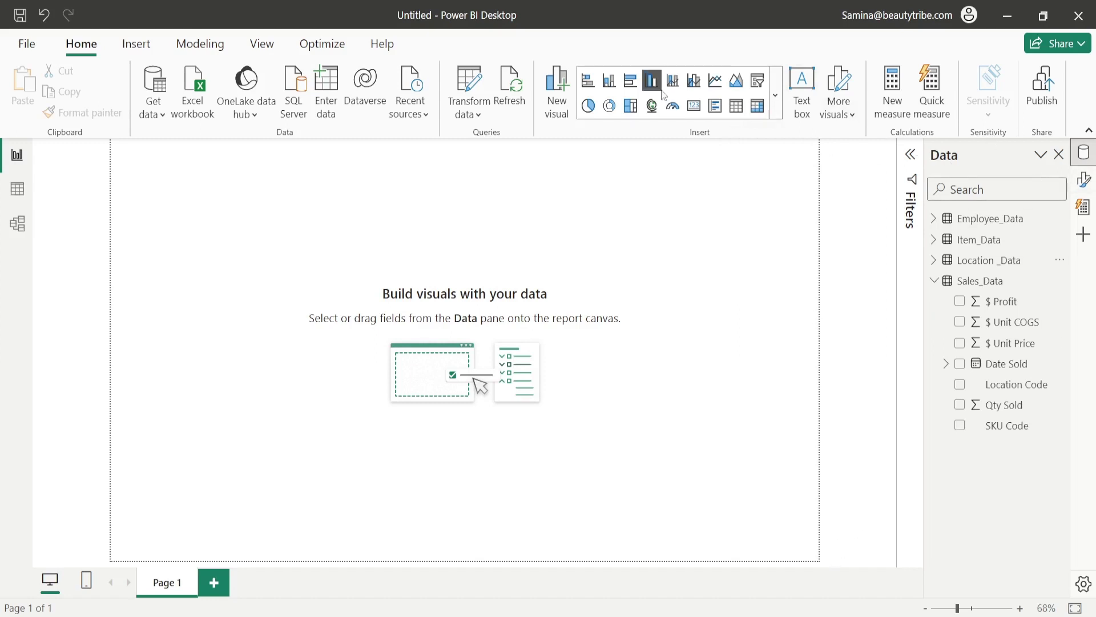
left_click(779, 101)
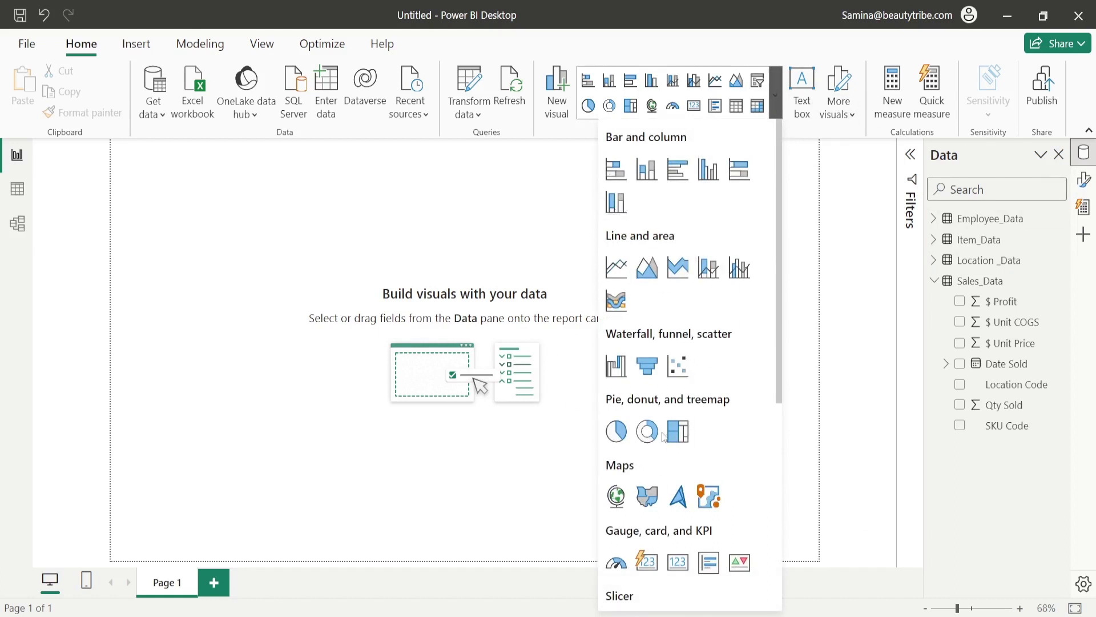
scroll(735, 436, "down", 3)
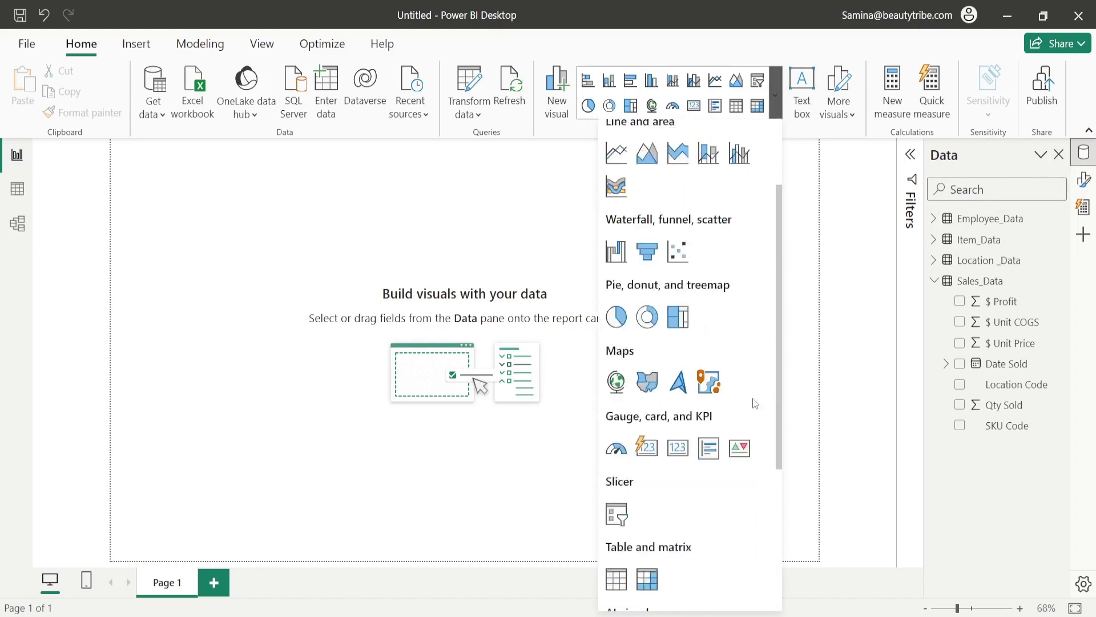
left_click(806, 318)
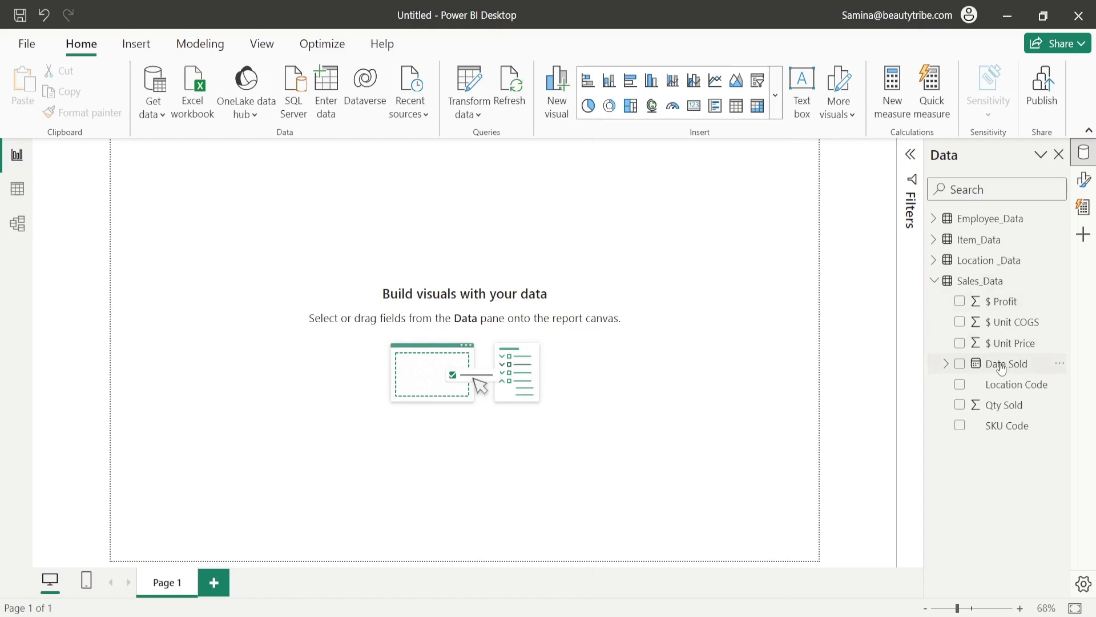
Step: Build a line chart of Qty Sold by Date Sold, widen it to about double, and place it near the page's upper-left area
left_click_drag(1002, 369, 354, 318)
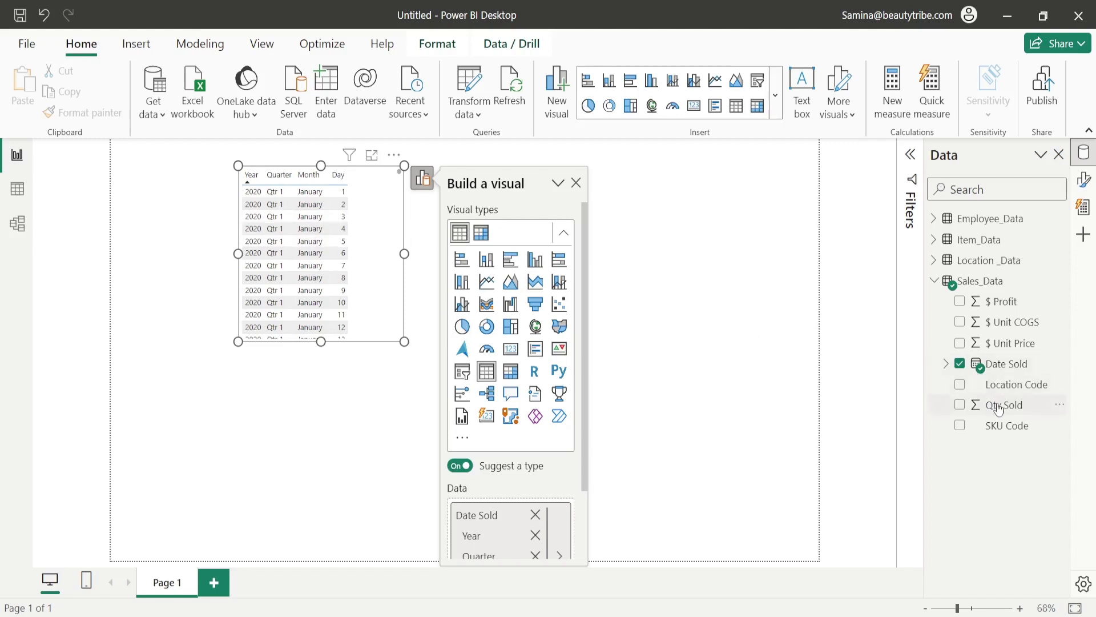
left_click_drag(996, 405, 355, 236)
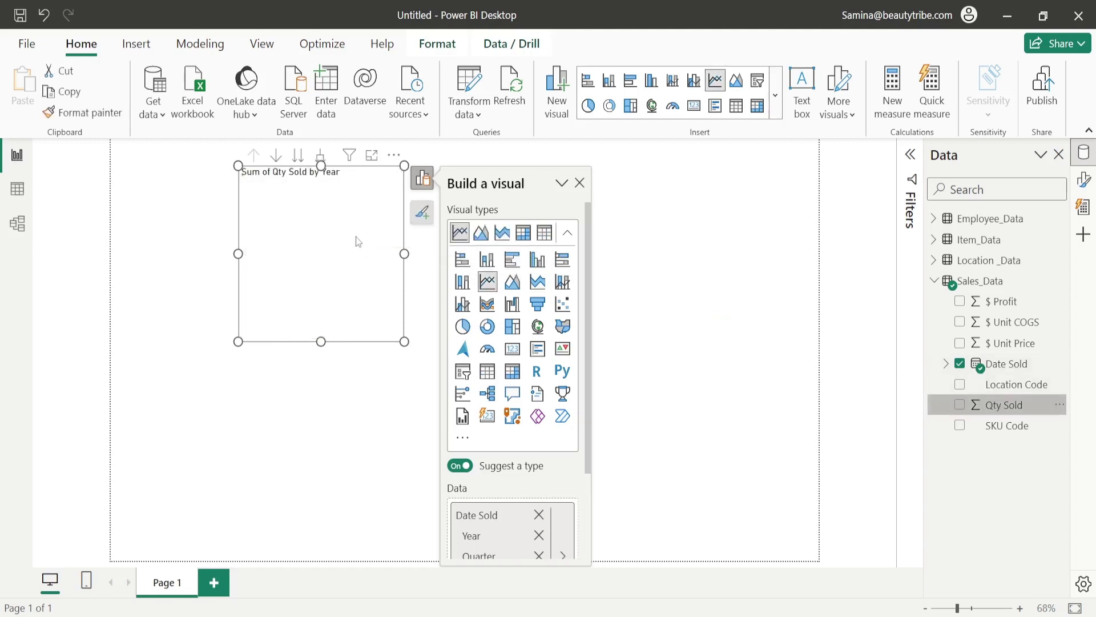
left_click_drag(404, 252, 590, 252)
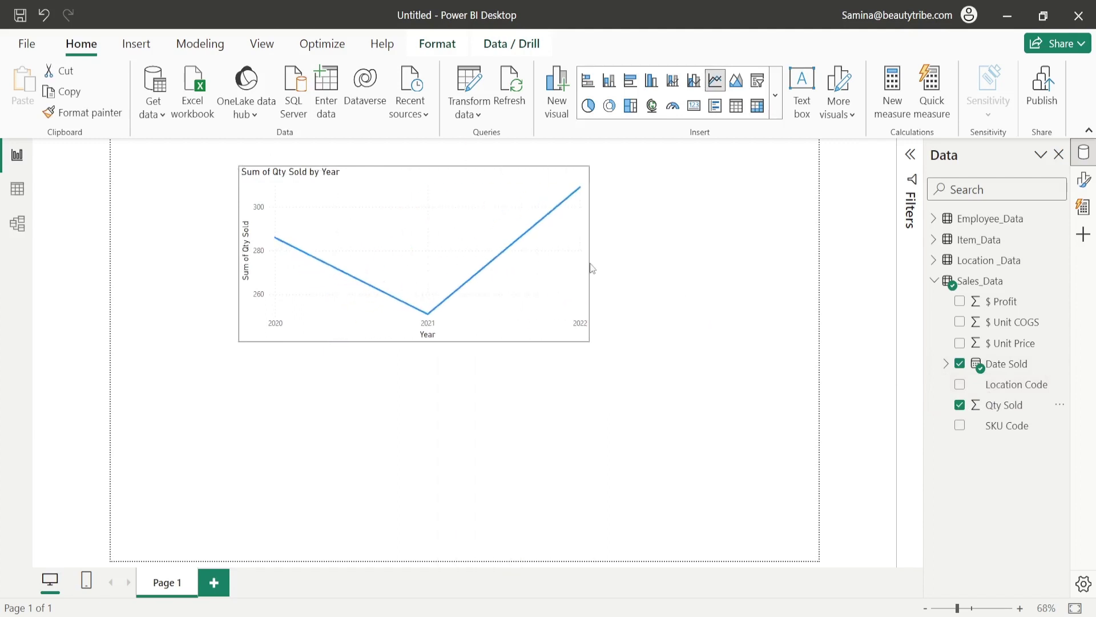
left_click_drag(486, 334, 412, 345)
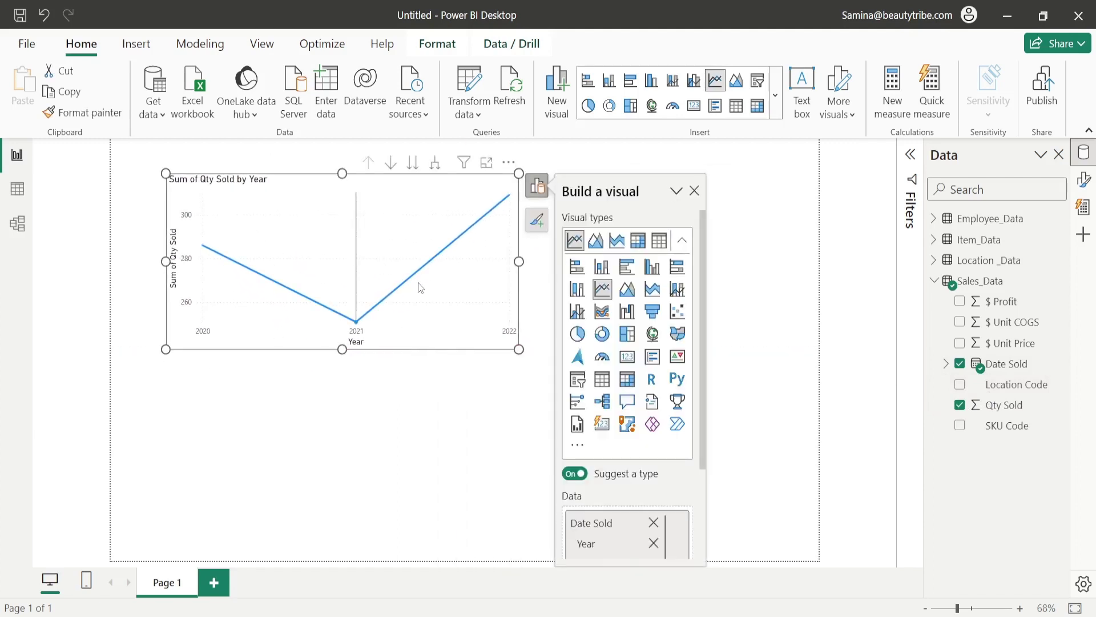
Step: Remove Quarter from the line chart's Date Sold hierarchy and expand the chart down to the month level
scroll(600, 400, "down", 3)
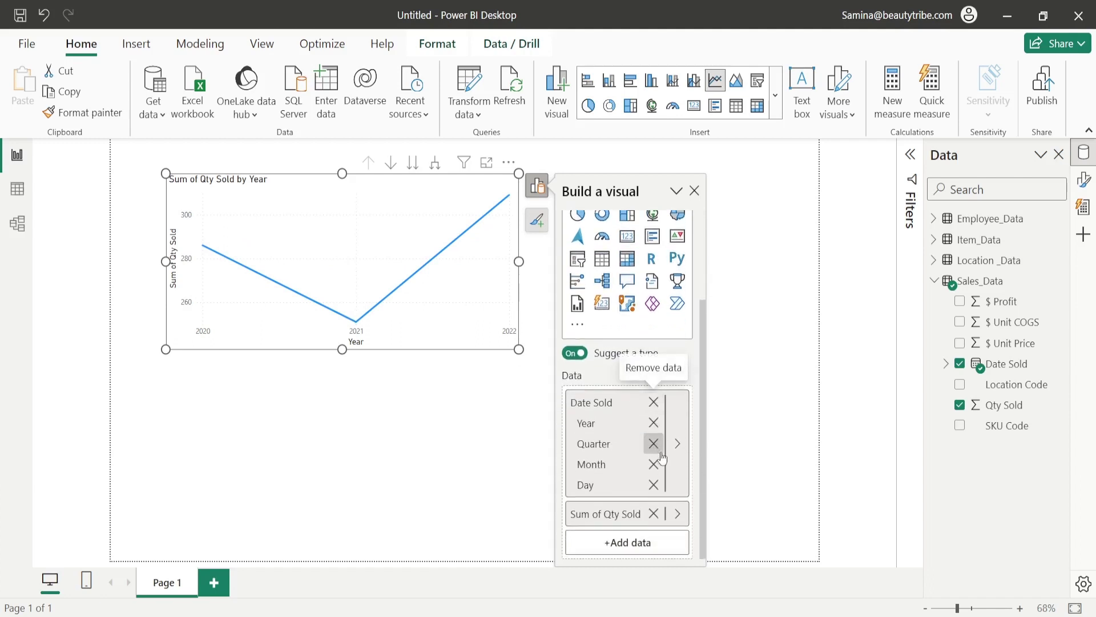
left_click(653, 445)
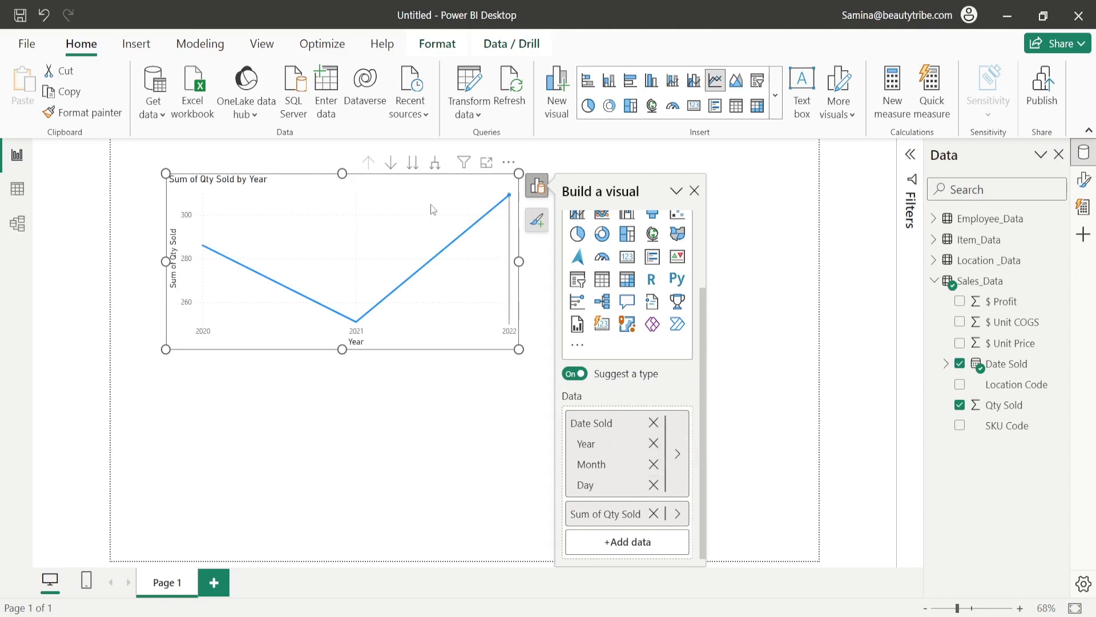
left_click(435, 166)
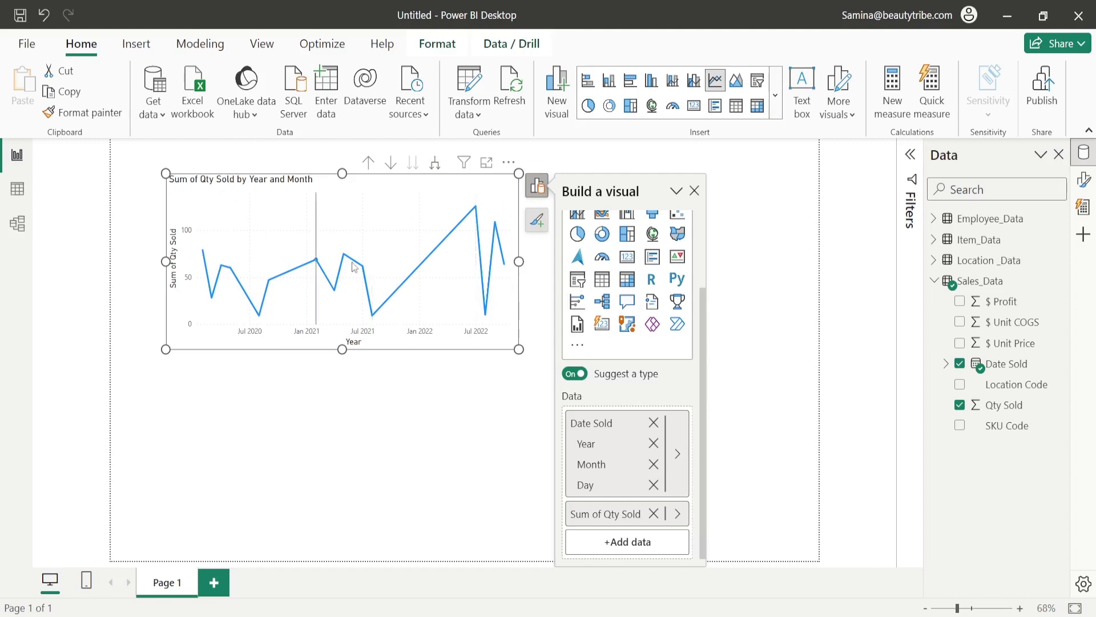
Step: Change the line chart's title text to "Qty Sold by Date"
left_click(1084, 182)
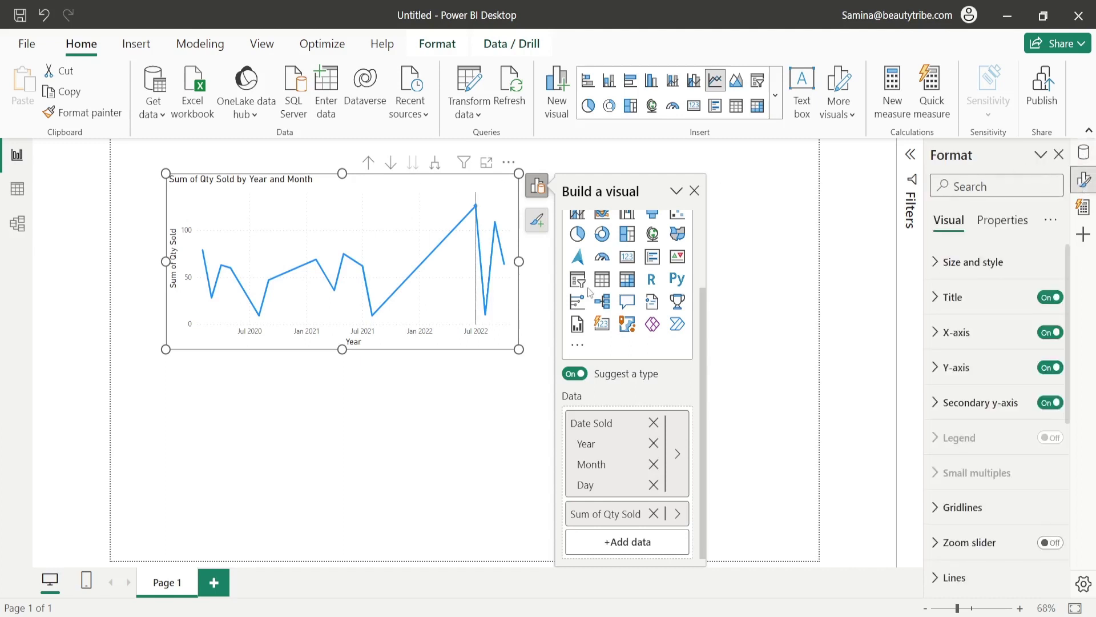
left_click(936, 297)
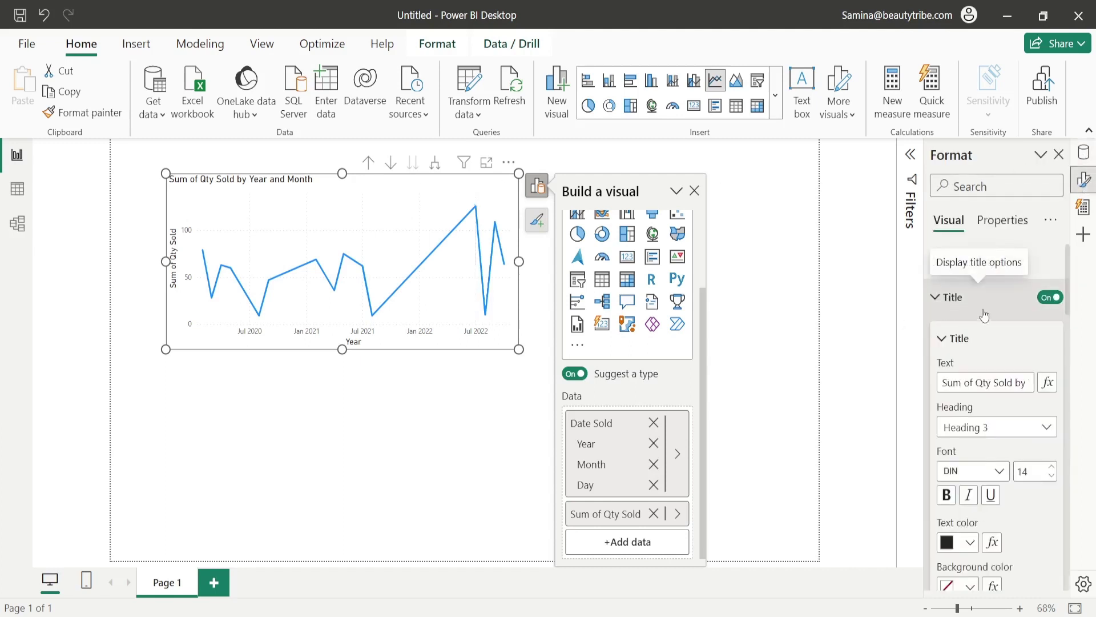
scroll(980, 317, "down", 2)
left_click_drag(943, 278, 1045, 279)
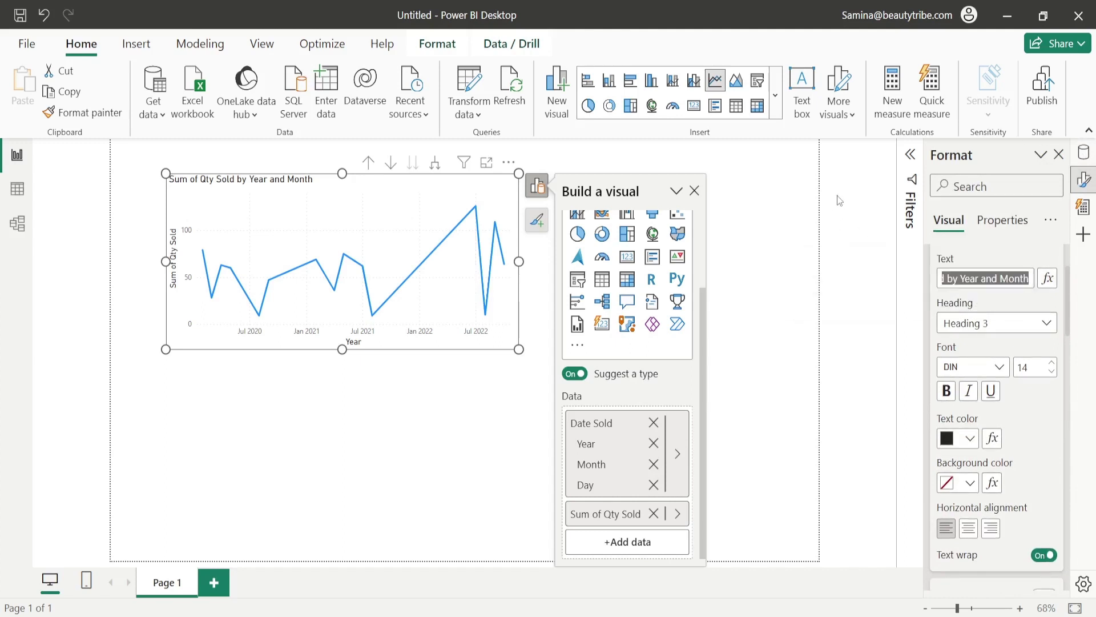
type("Wty")
key("BackSpace")
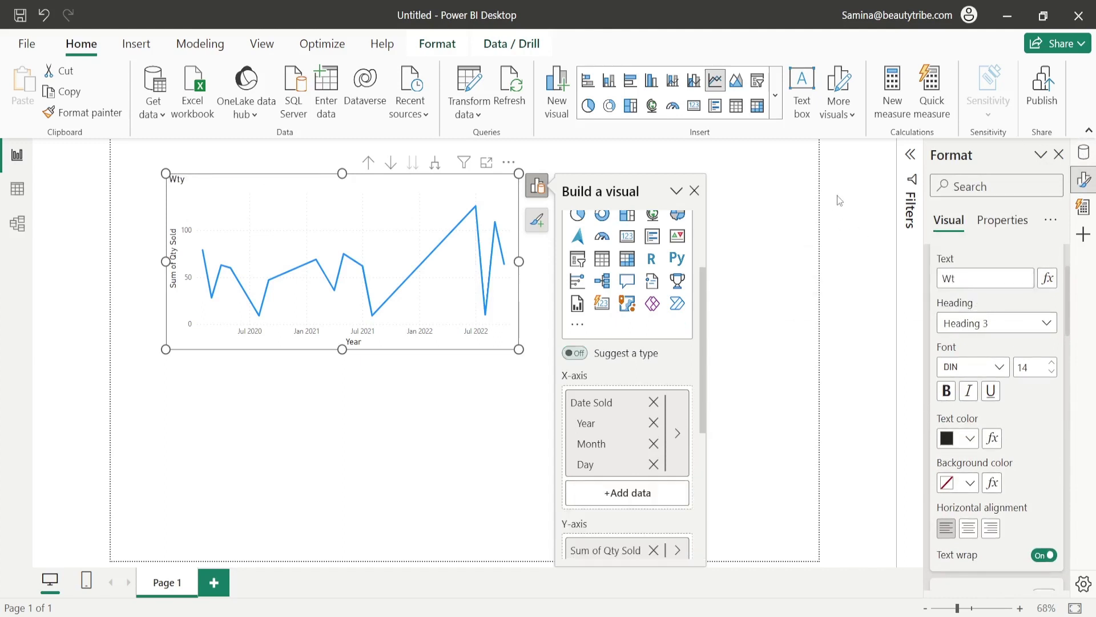
key("BackSpace")
key("BackSpace")
type("Qty Sold by Date")
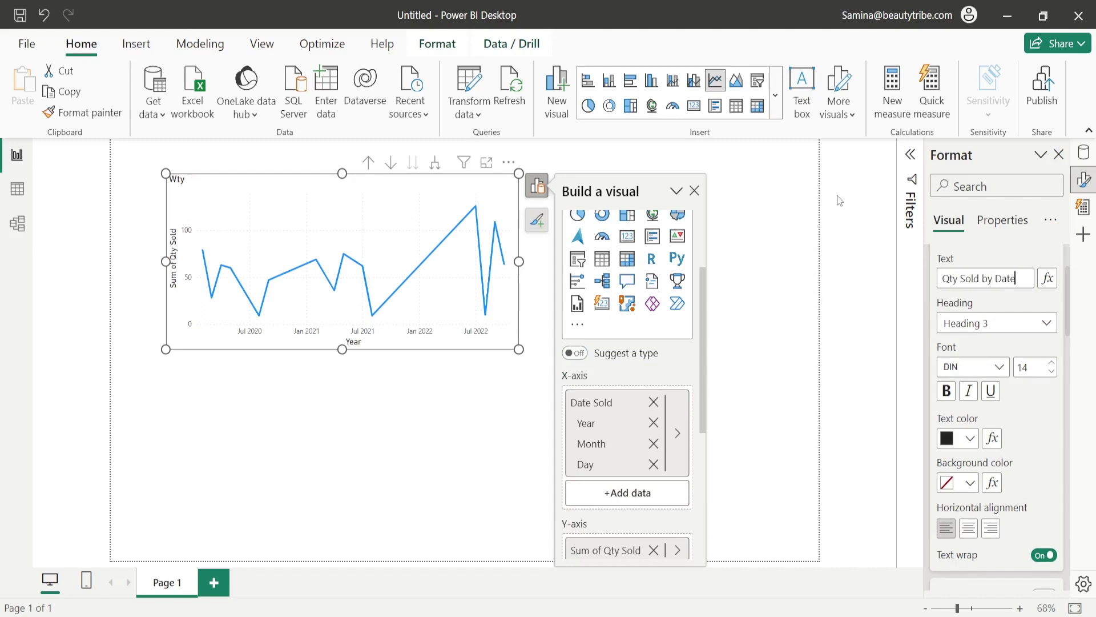
Step: Set the line chart's title to Heading 2 with orange text
left_click(1016, 328)
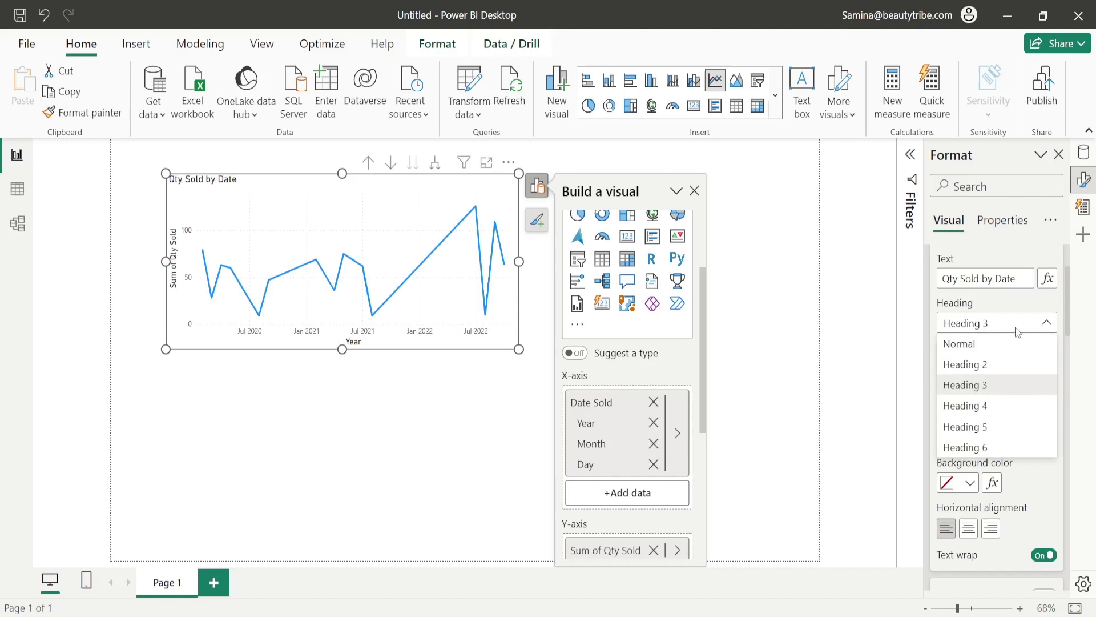
left_click(994, 367)
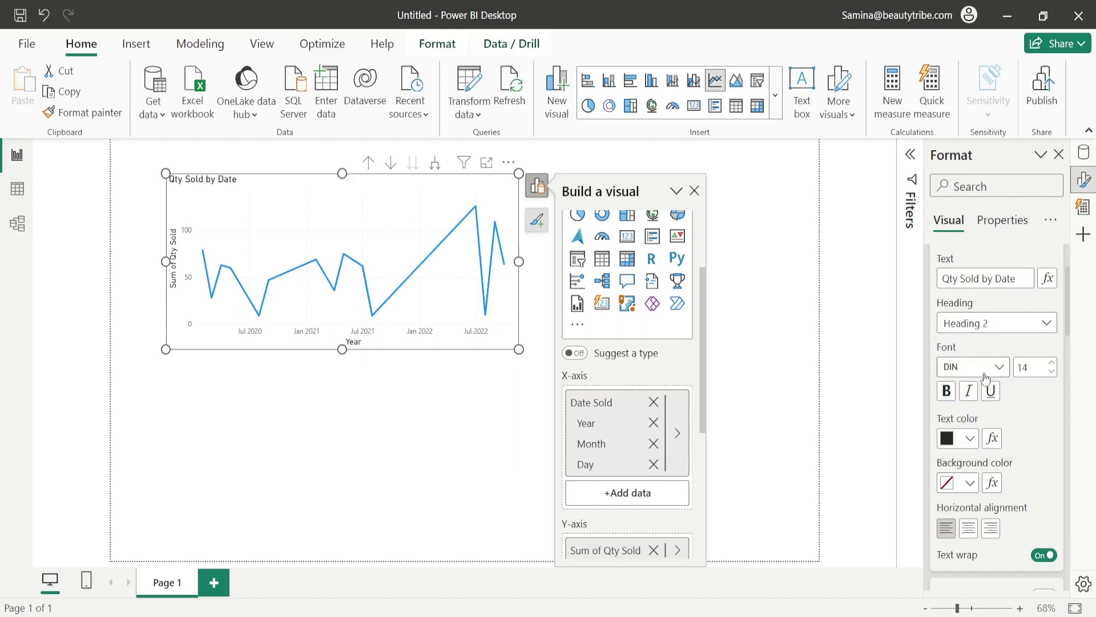
left_click(970, 439)
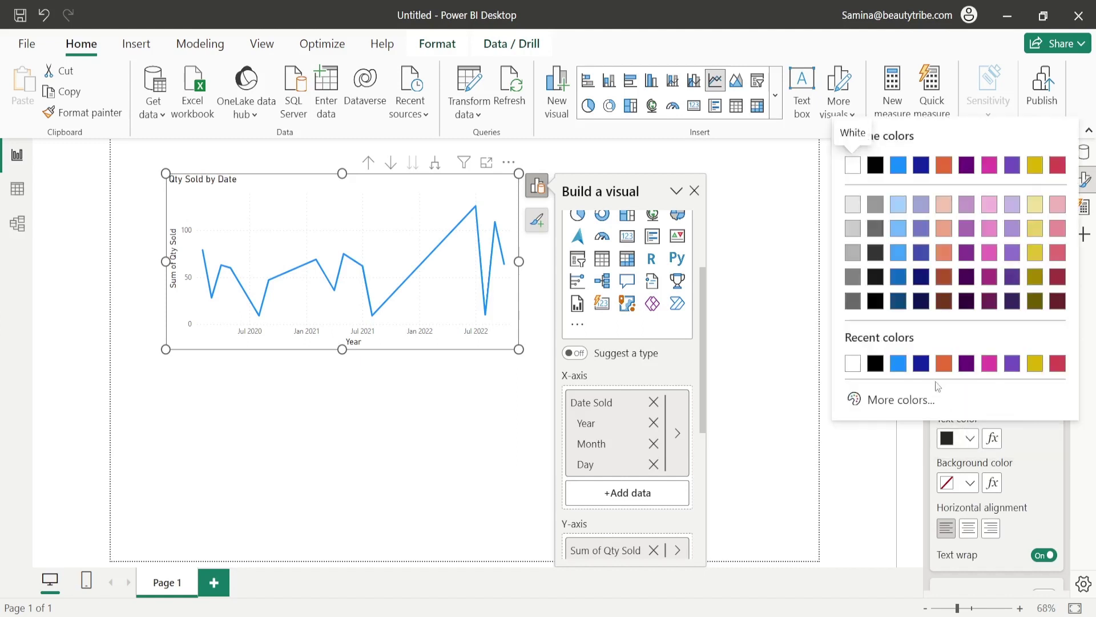
left_click(944, 364)
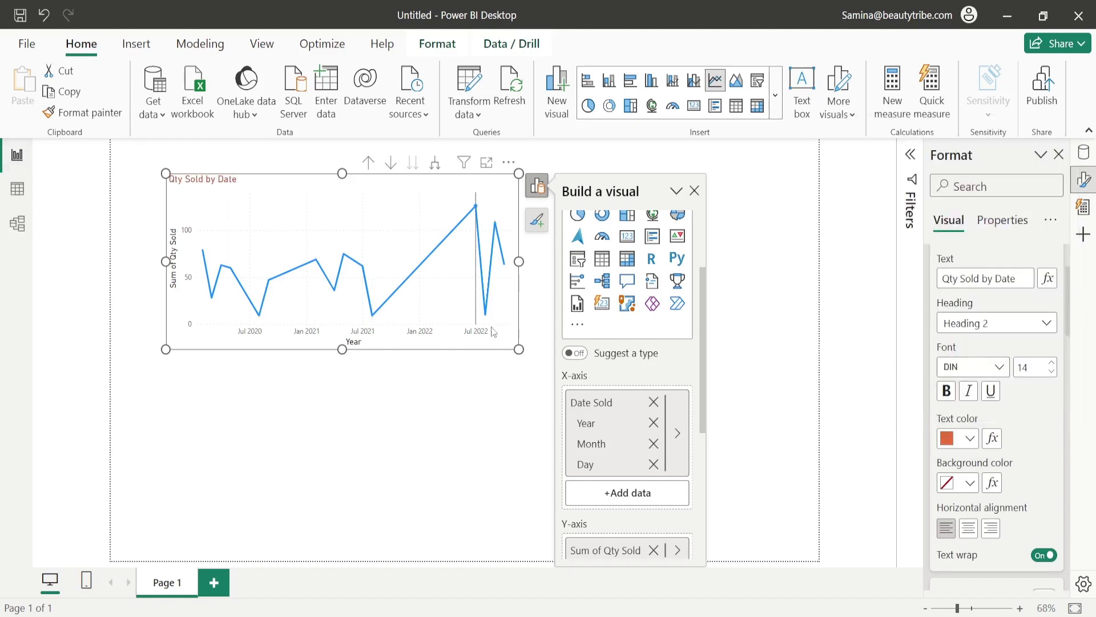
left_click(499, 416)
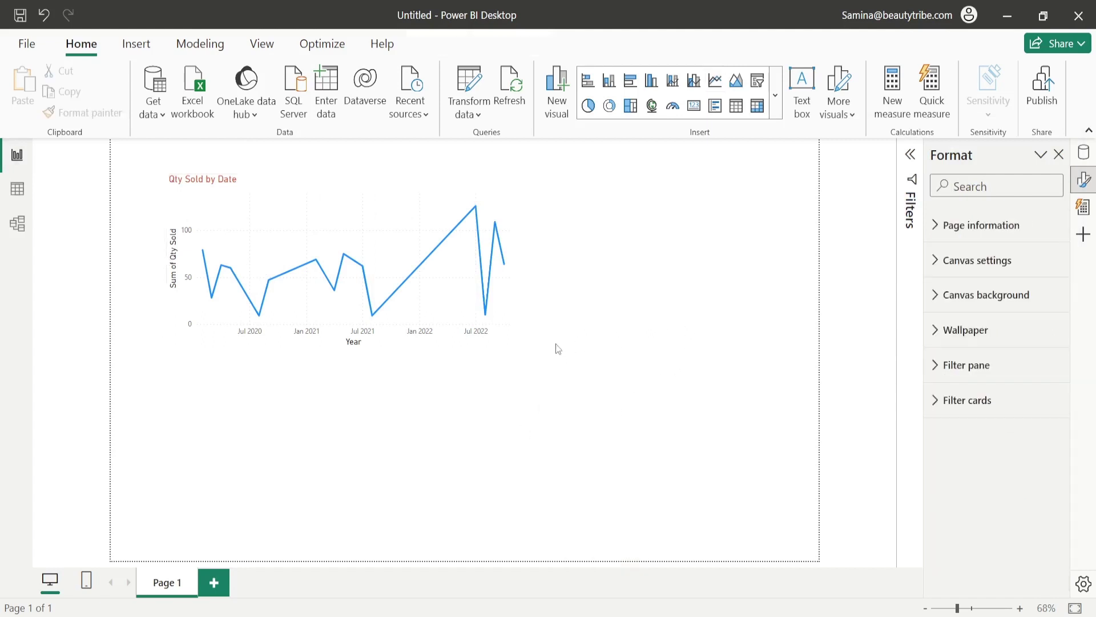
Step: Look through the line chart's remaining format options and shift the chart slightly toward the page's left edge
left_click(178, 343)
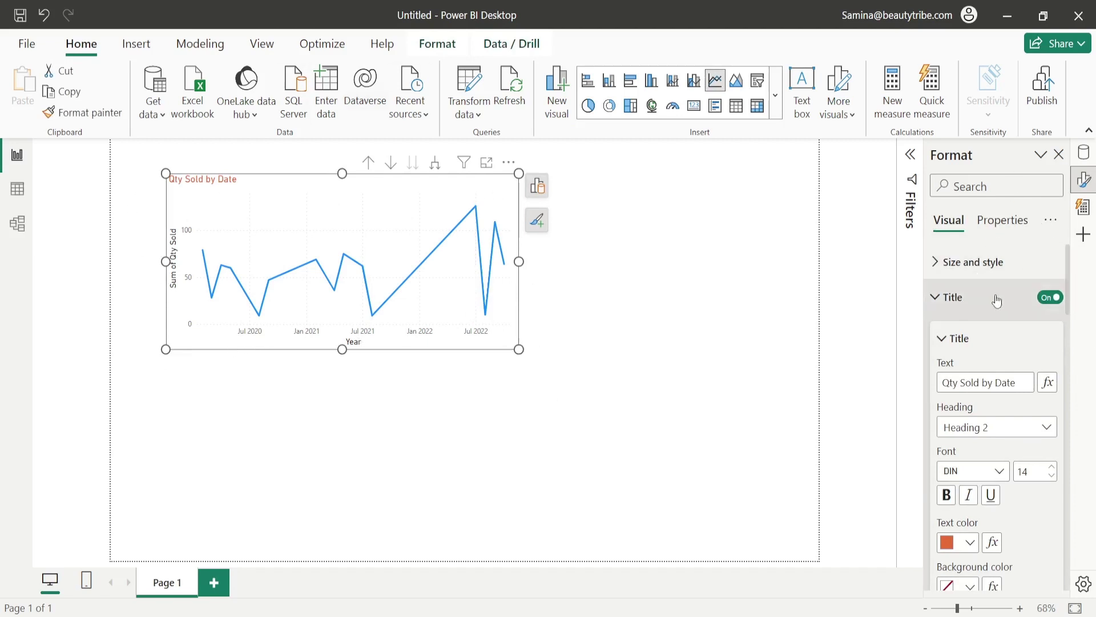
scroll(981, 327, "down", 1)
scroll(981, 327, "down", 10)
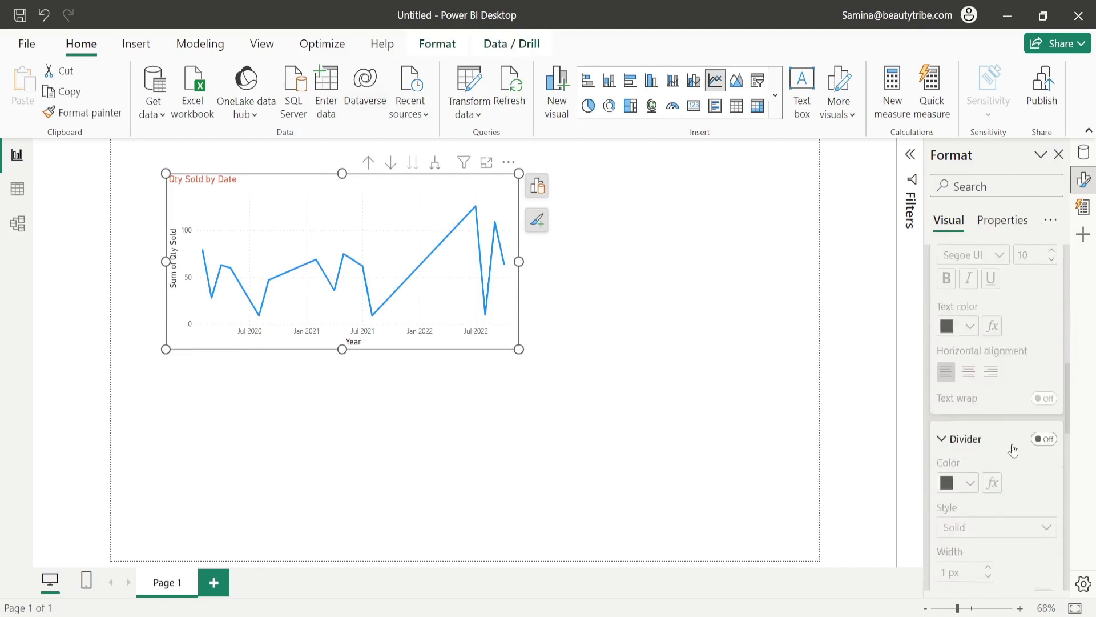
scroll(1012, 451, "down", 5)
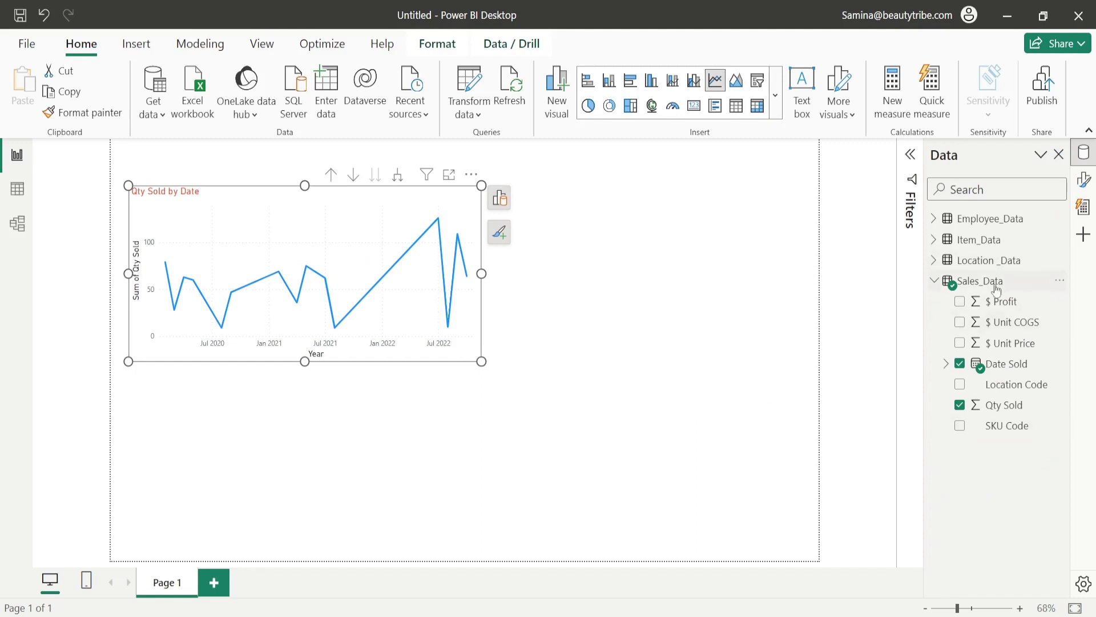
left_click(662, 271)
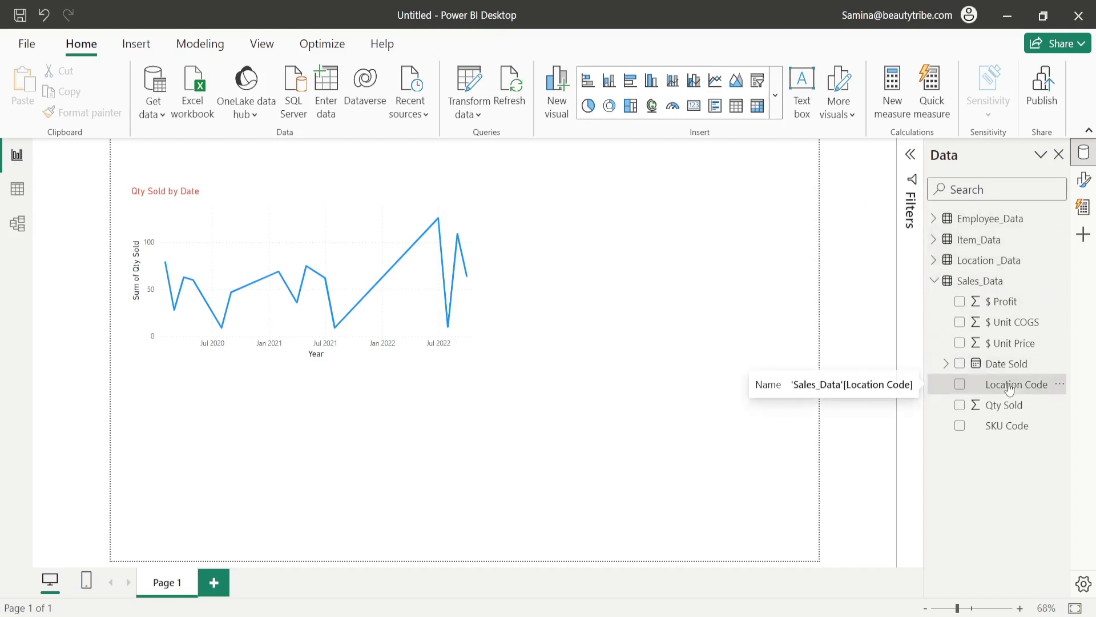
Step: Build a table visual beside the line chart with LocName and MngrName from Location _Data, without the Location Code field
left_click_drag(1012, 387, 649, 260)
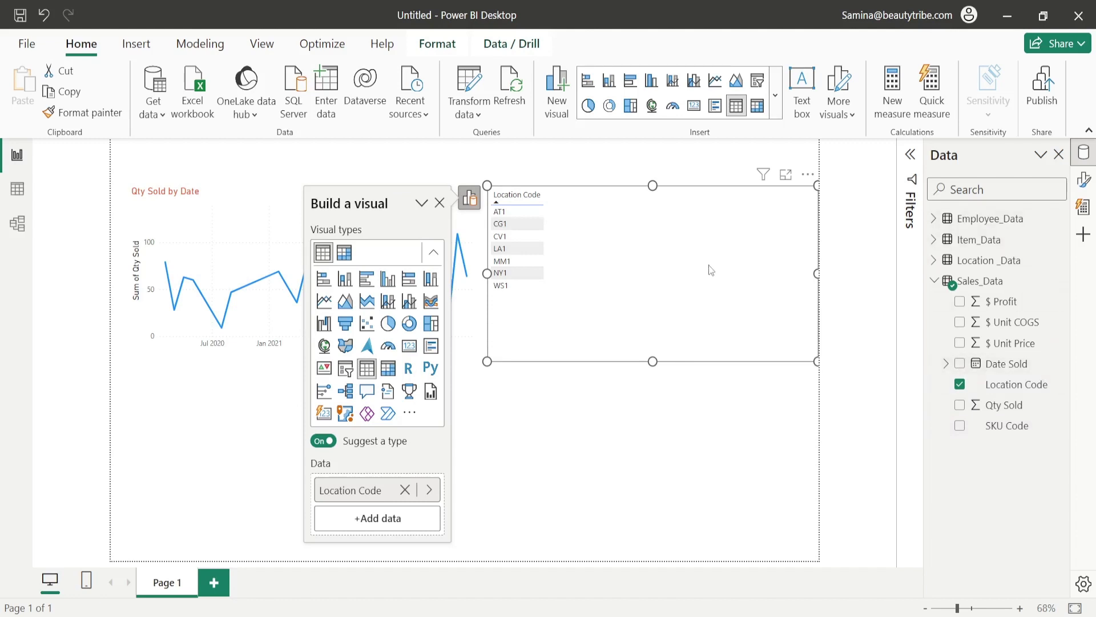
left_click(405, 490)
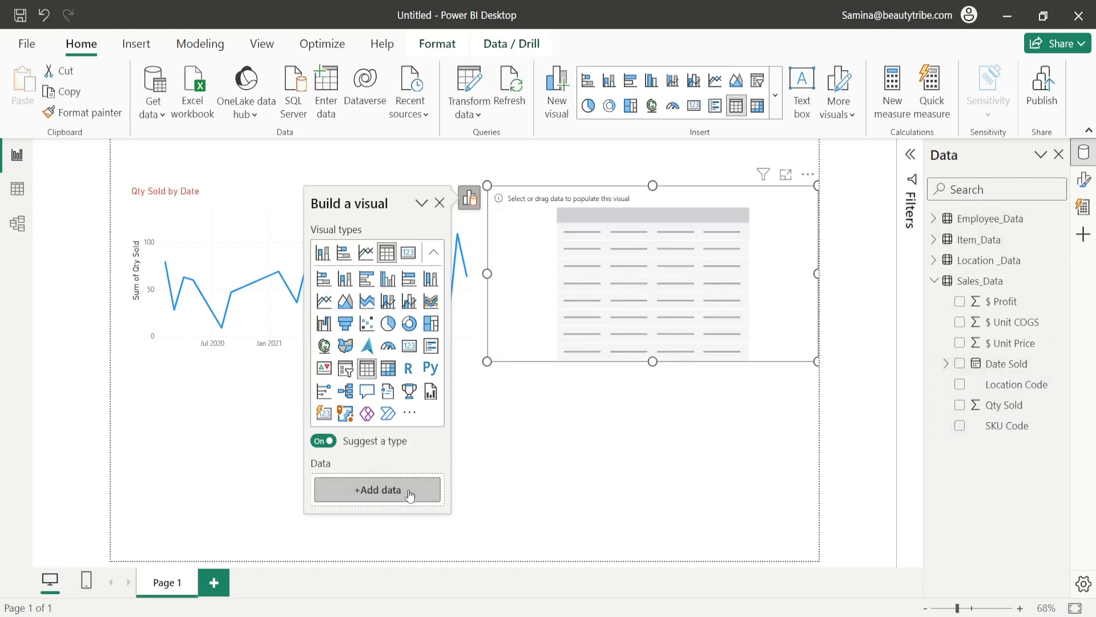
left_click(934, 261)
left_click_drag(991, 304, 575, 296)
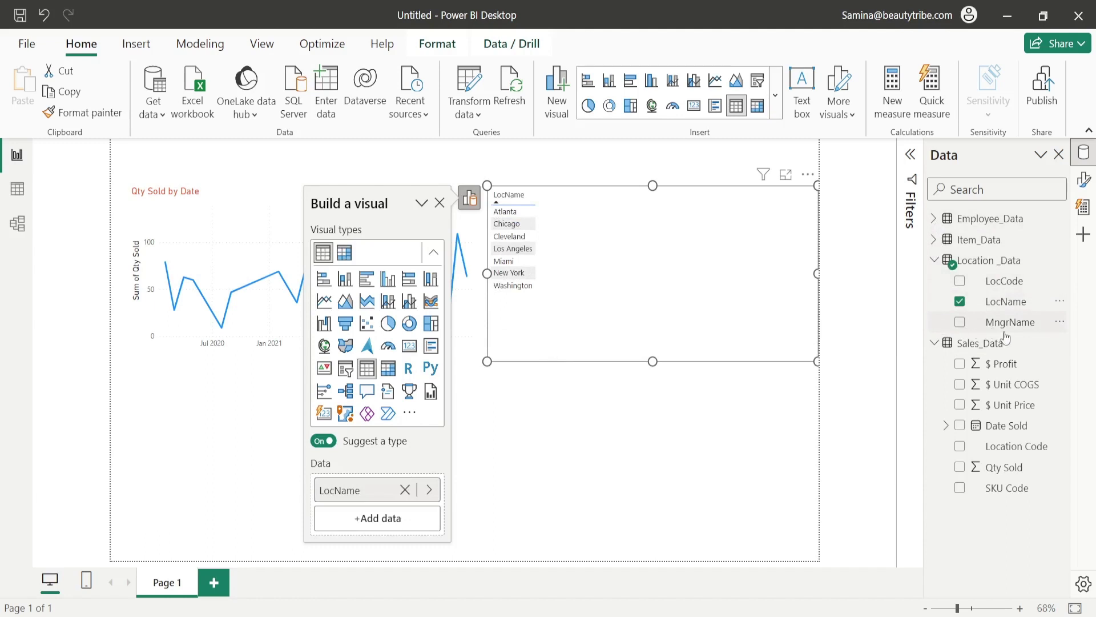
left_click_drag(1003, 328, 613, 238)
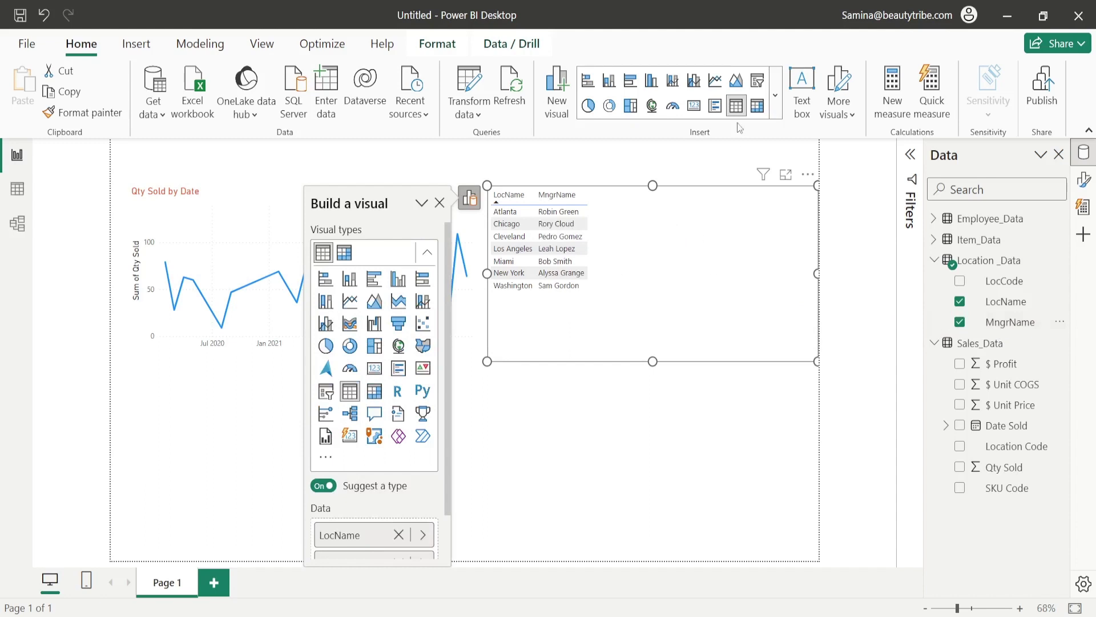
Step: Add $ Salary from Employee_Data to the new visual and convert it back to a table, narrowed on the page
left_click(938, 220)
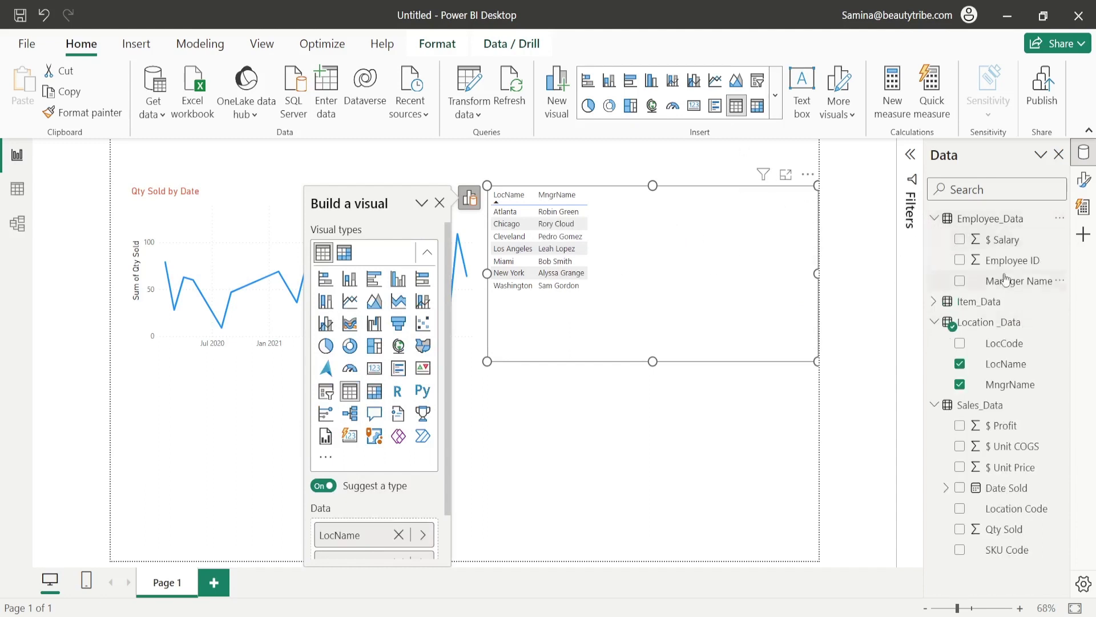
left_click_drag(1000, 245, 645, 246)
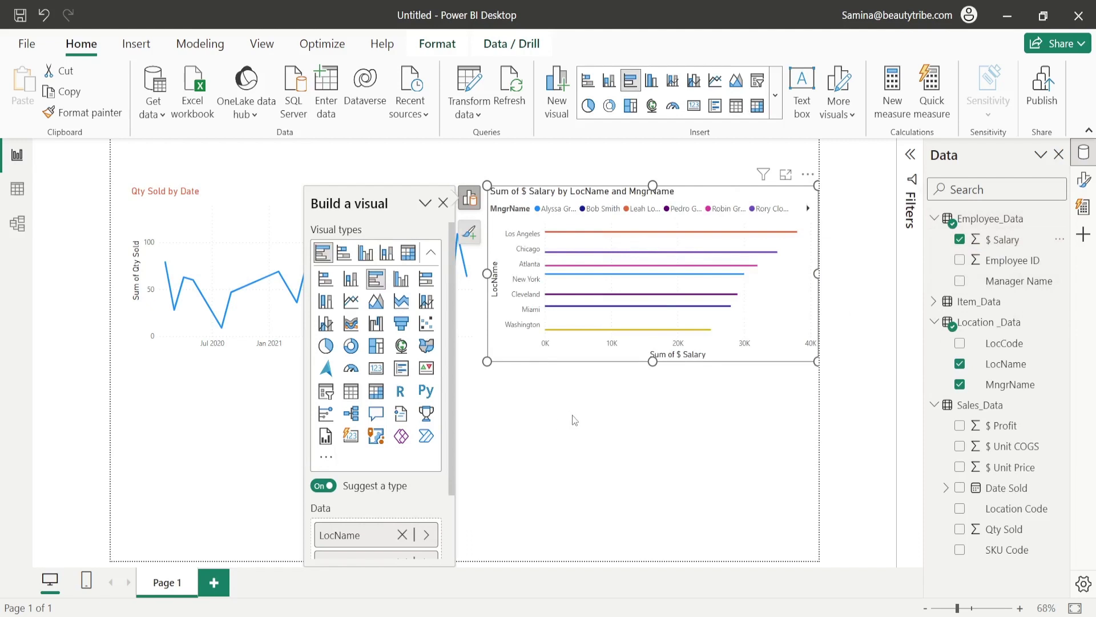
left_click(408, 253)
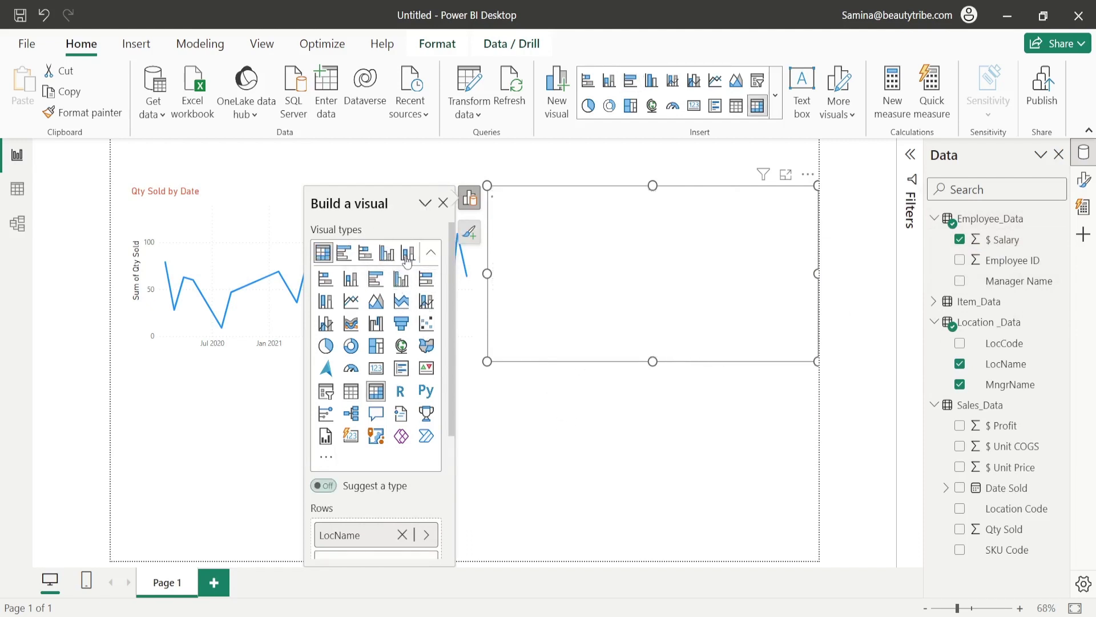
left_click(351, 391)
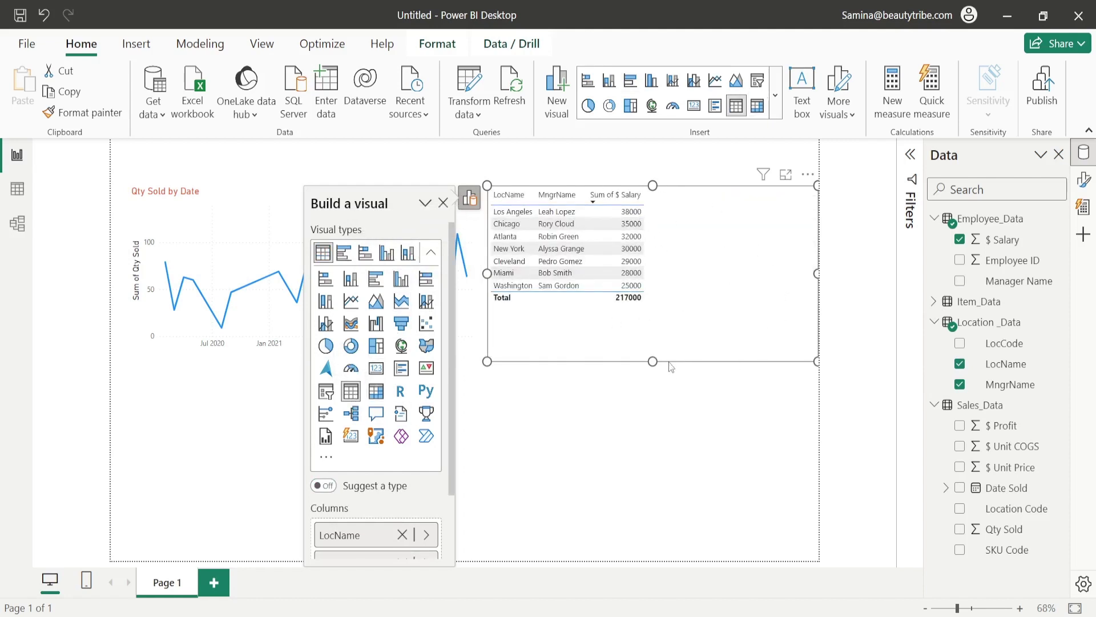
key("ctrl+z")
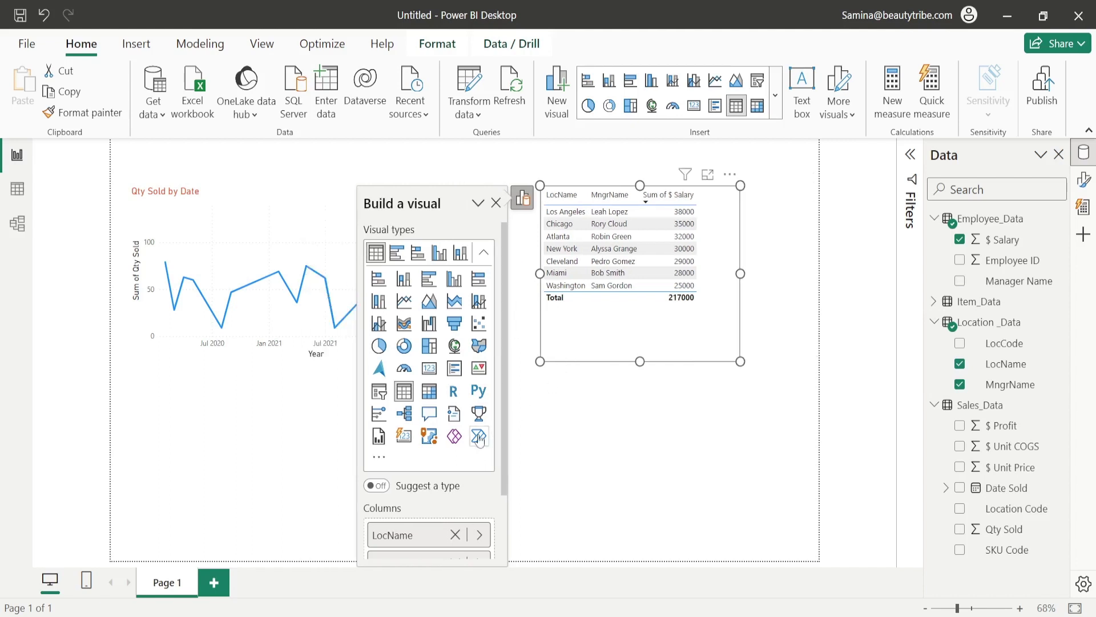
Step: Rename the table visual's LocName column as Location Name
scroll(428, 423, "down", 2)
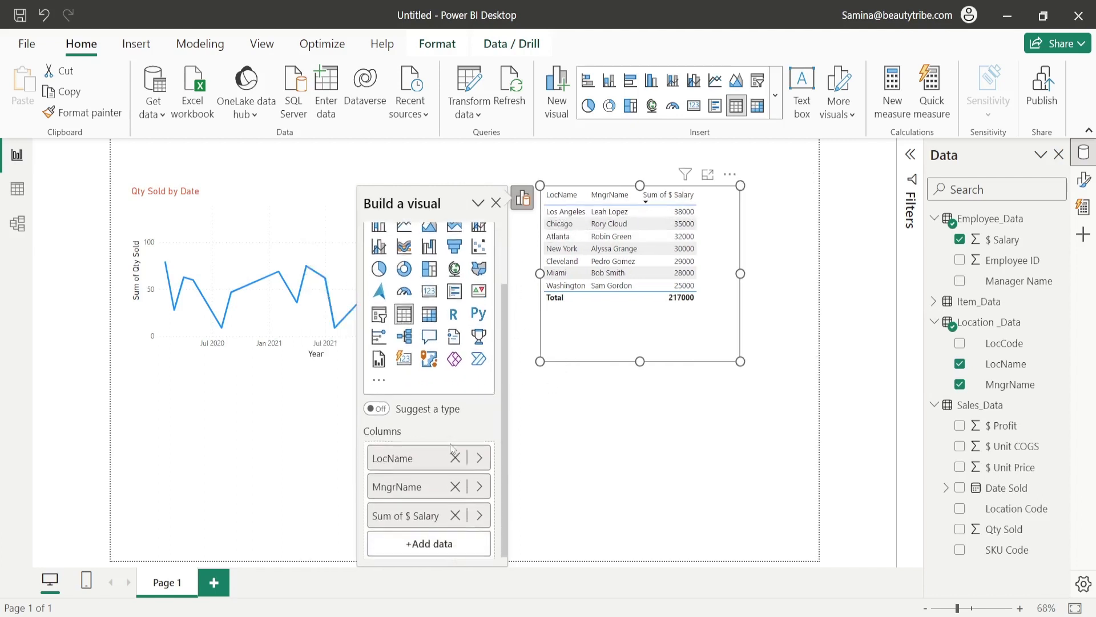
double_click(413, 457)
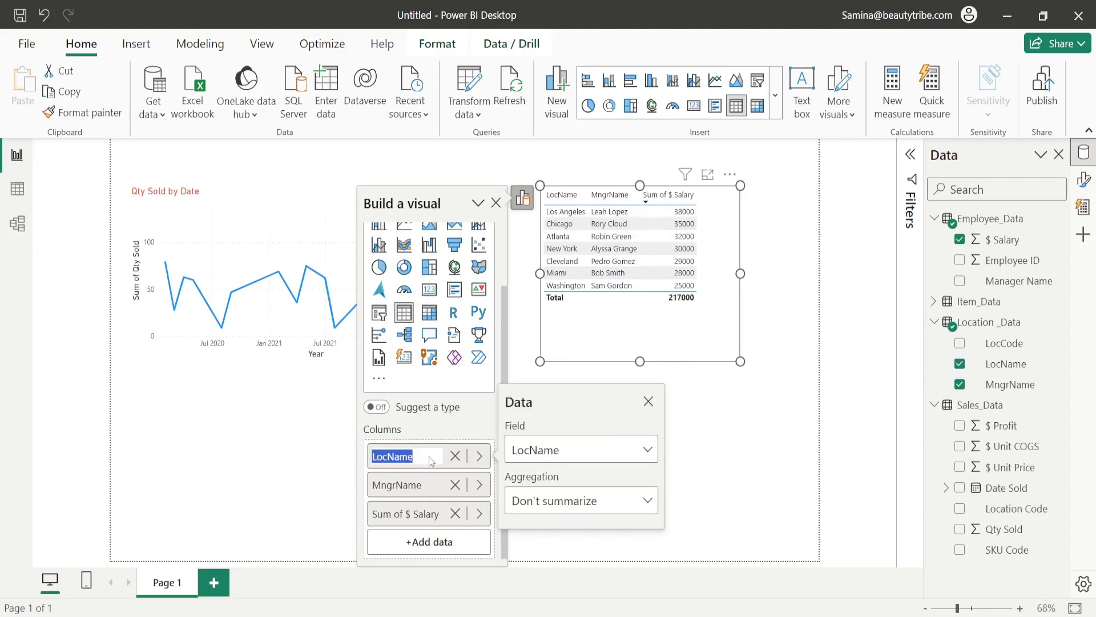
type("Location Name")
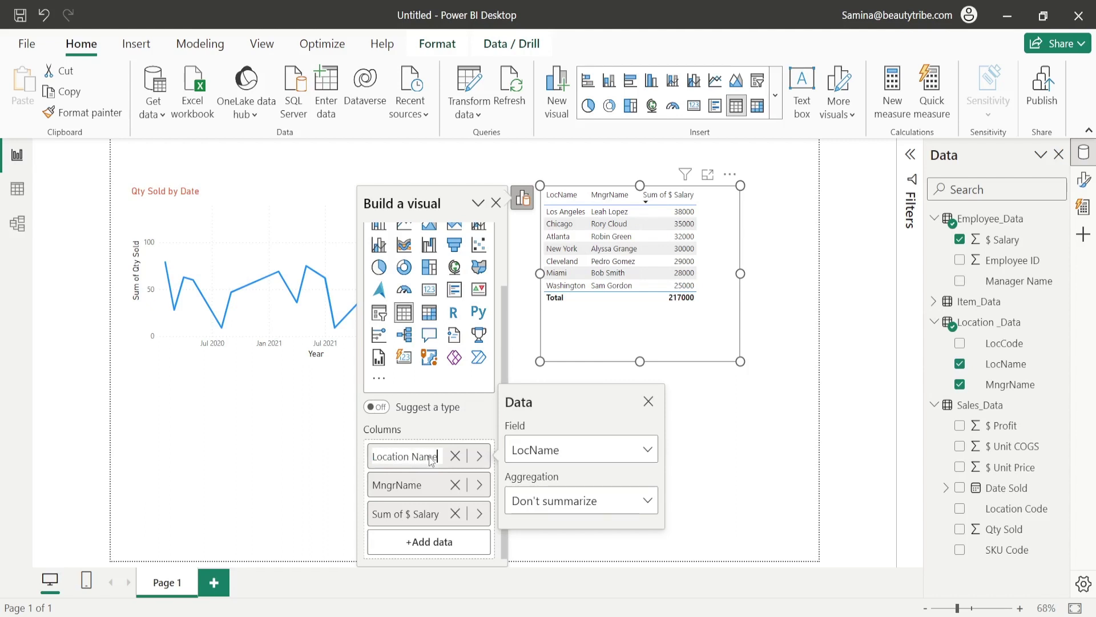
key("Return")
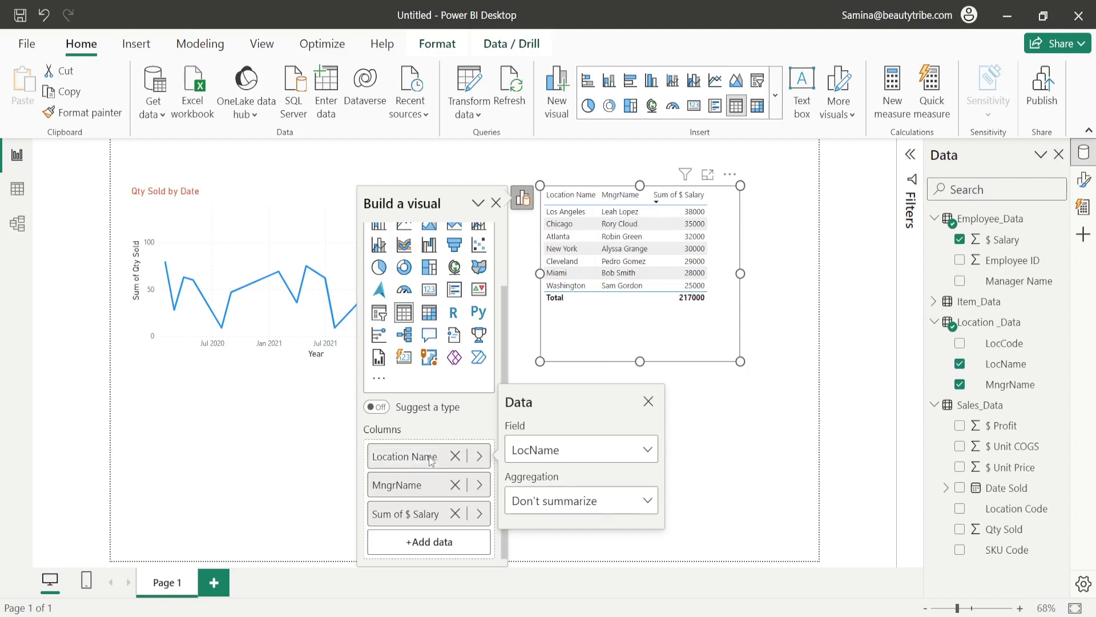
Step: Rename the table visual's Sum of $ Salary column as $ Salary and deselect the visual
left_click(399, 520)
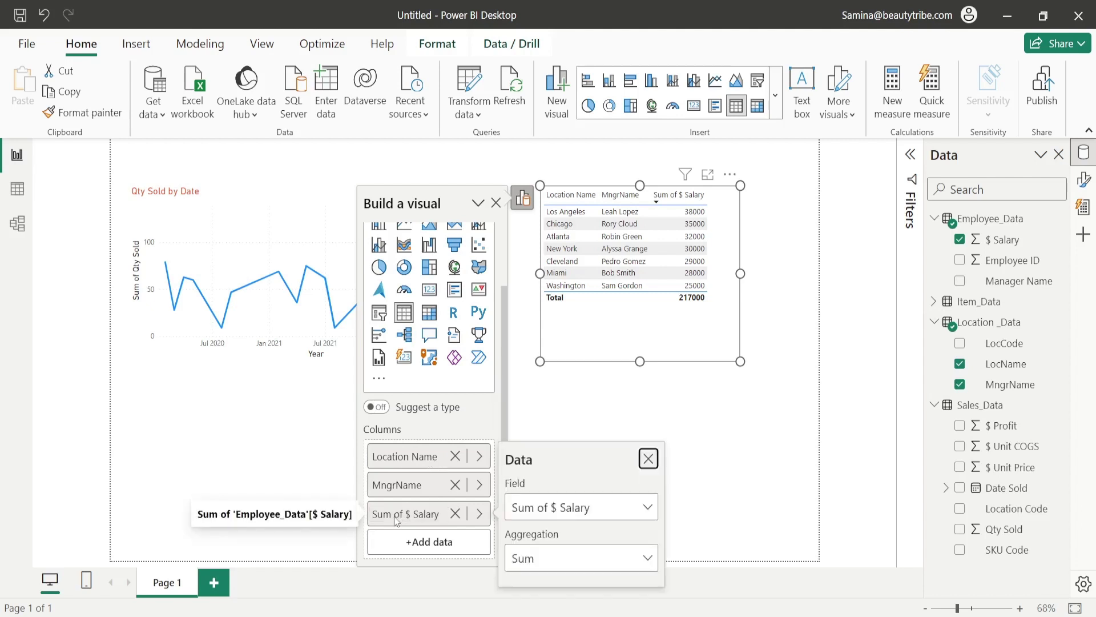
double_click(406, 519)
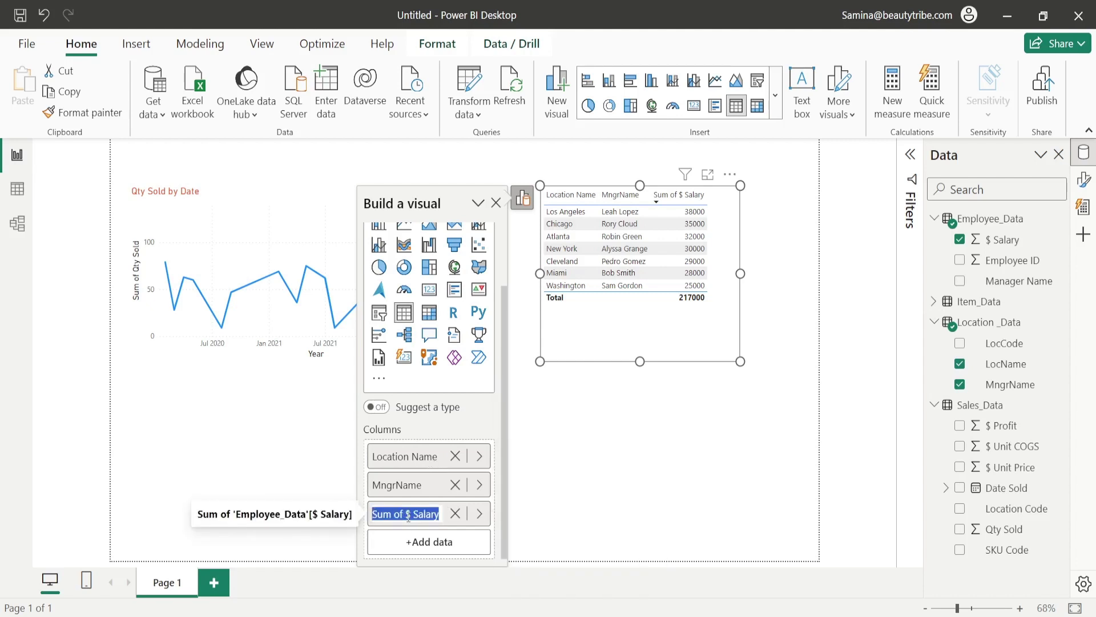
type("$")
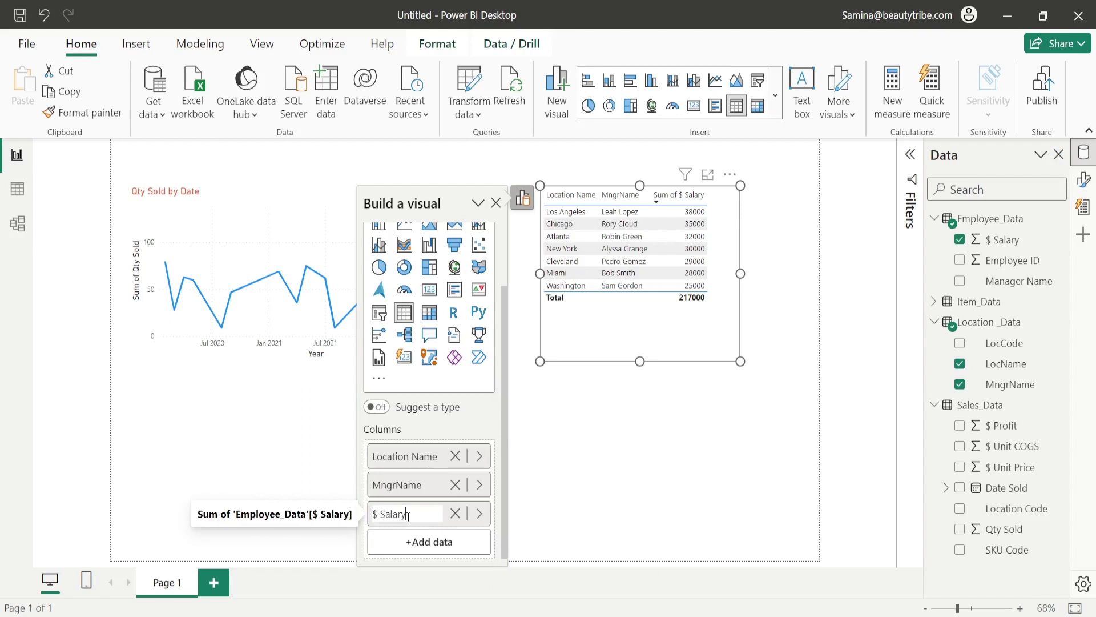
key("Return")
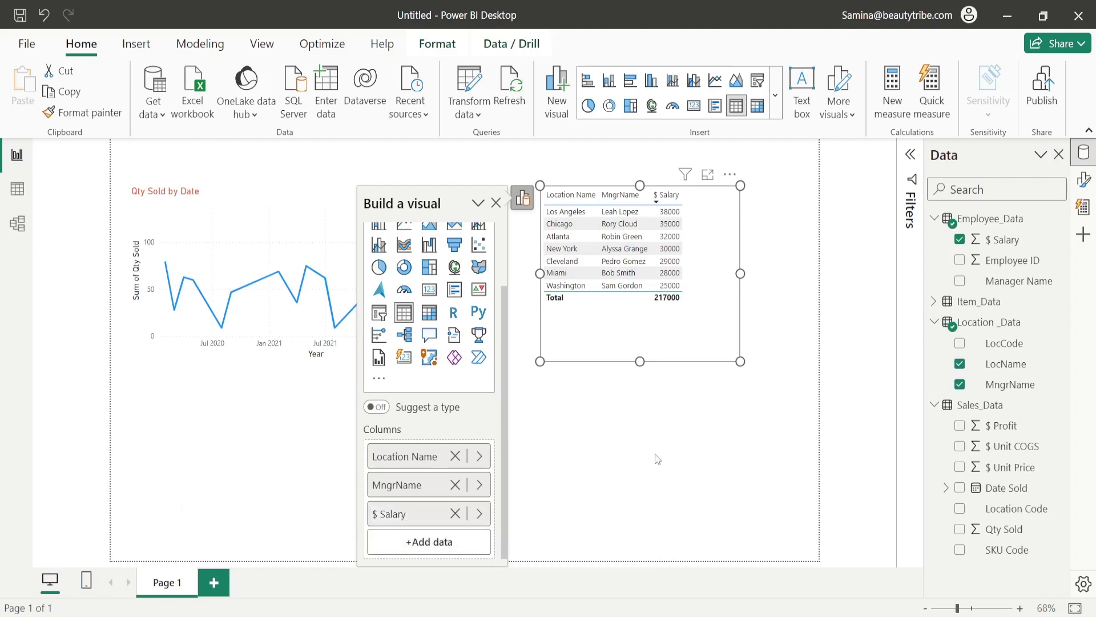
left_click(657, 458)
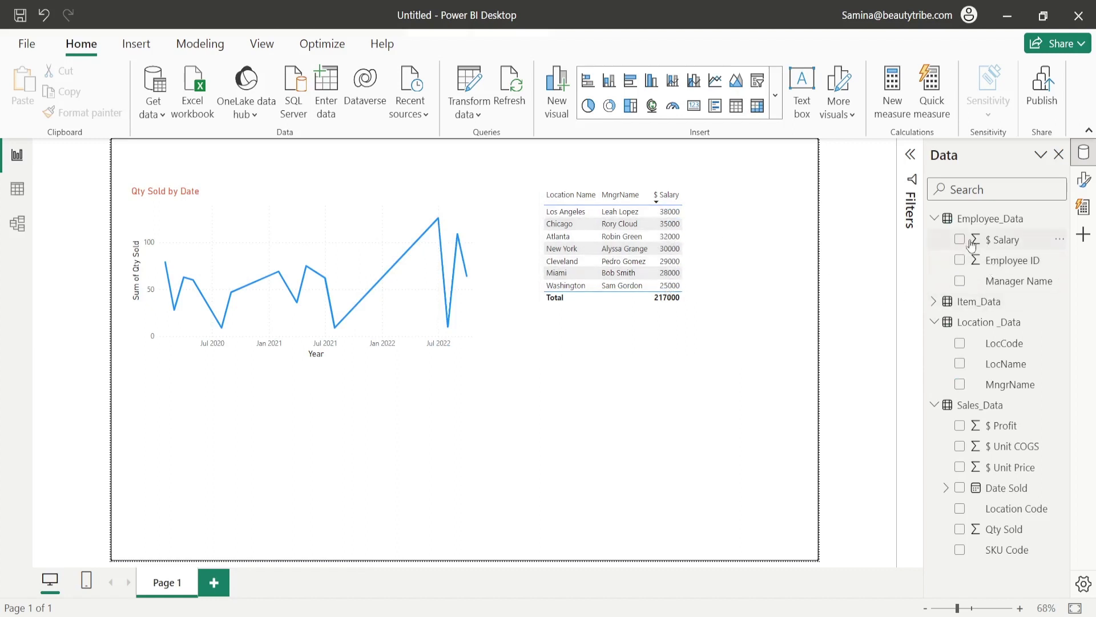
Step: Format the $ Salary column as $ English (United States) currency and deselect the table visual
left_click(710, 245)
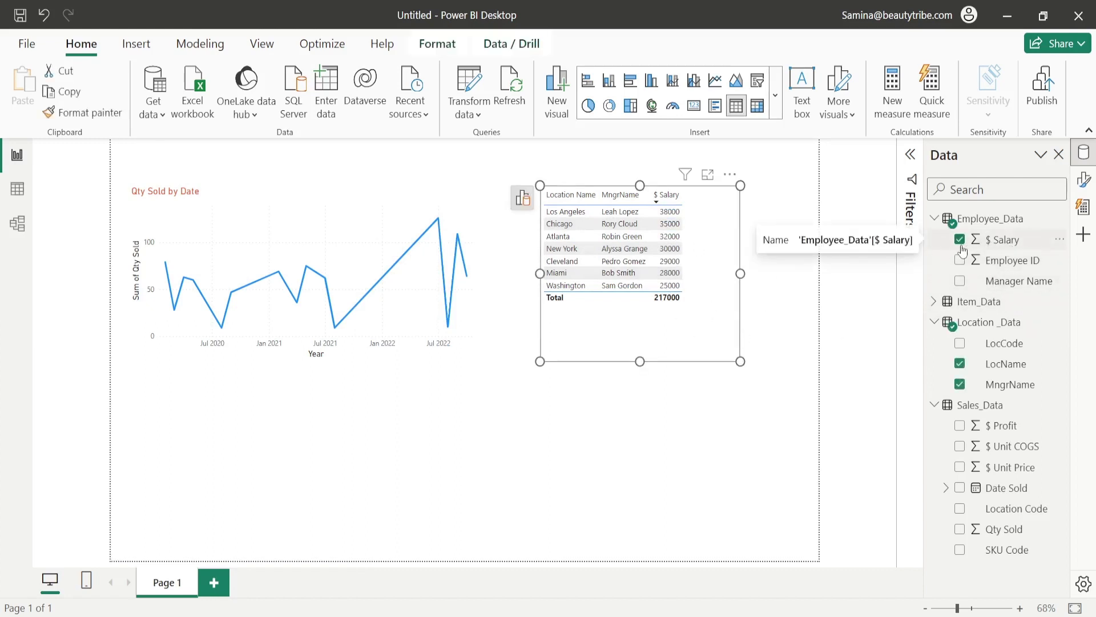
left_click(1007, 243)
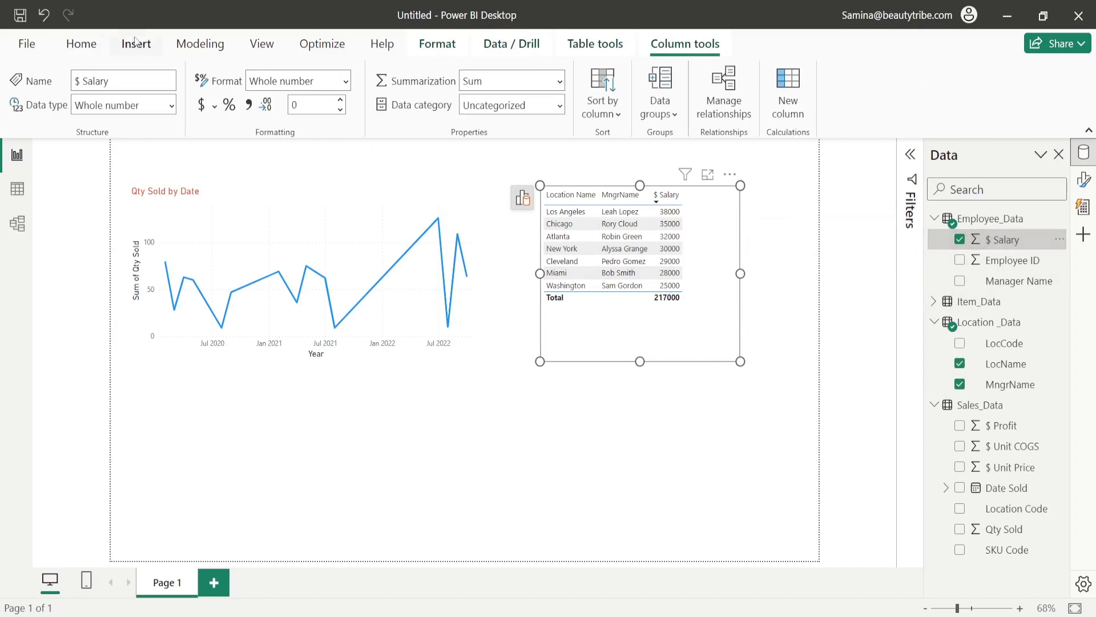
left_click(214, 107)
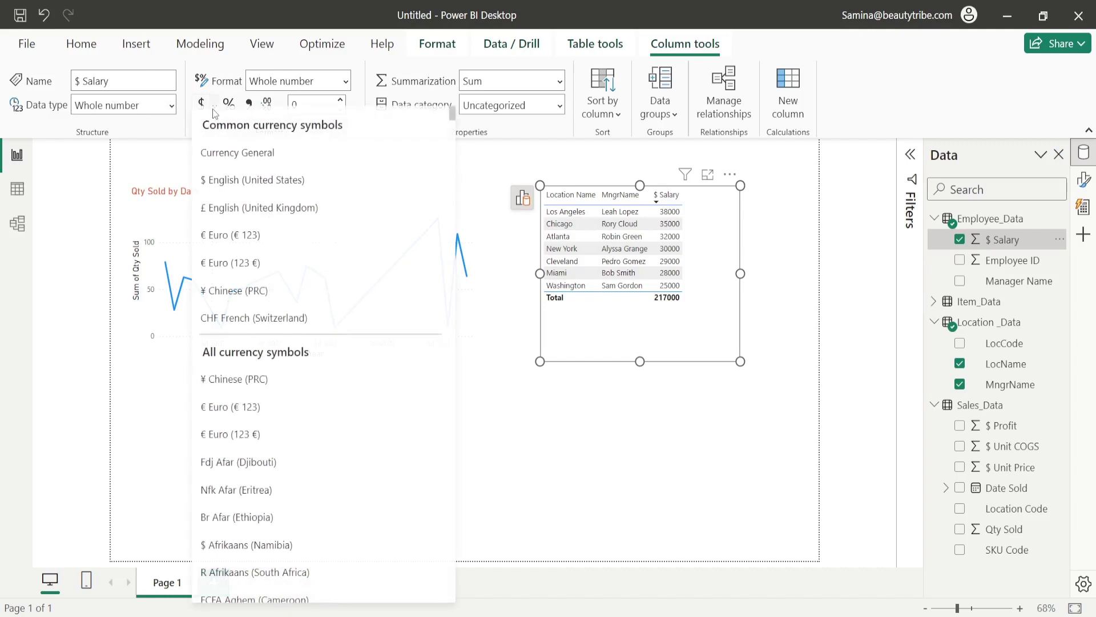
left_click(260, 188)
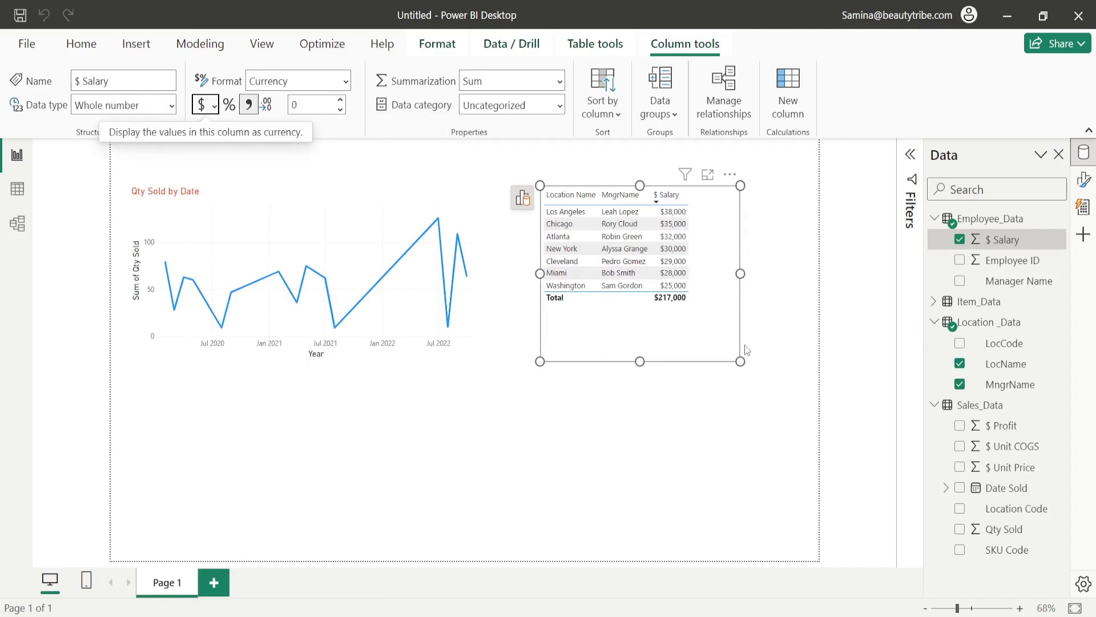
left_click(680, 407)
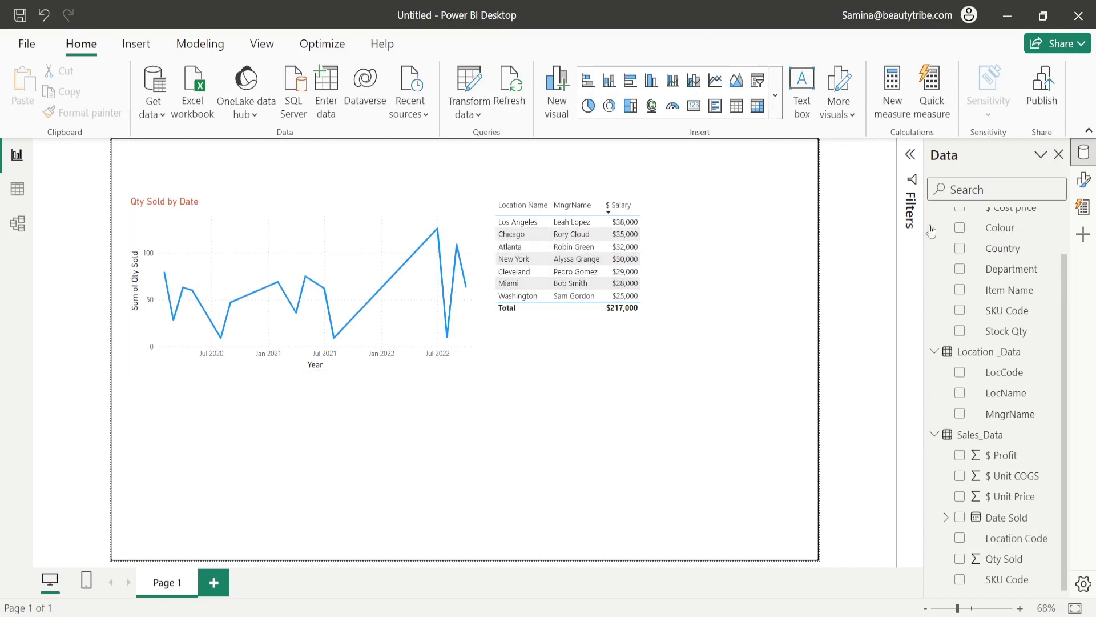
Step: Add a slicer below the line chart using the Date Sold field from Sales_Data
scroll(931, 295, "up", 1)
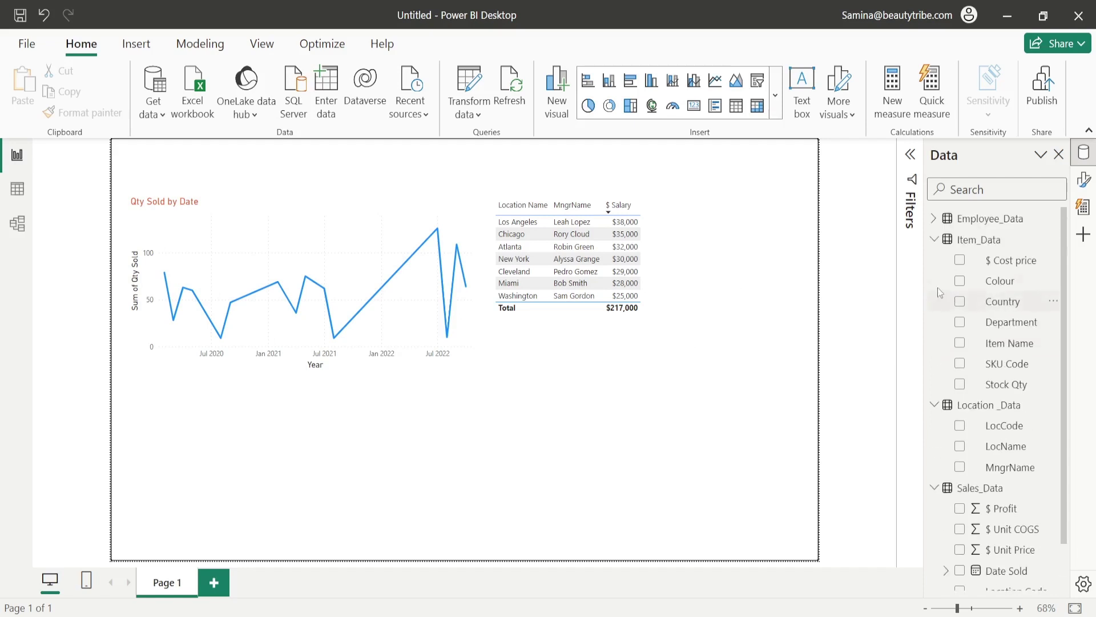
left_click(934, 240)
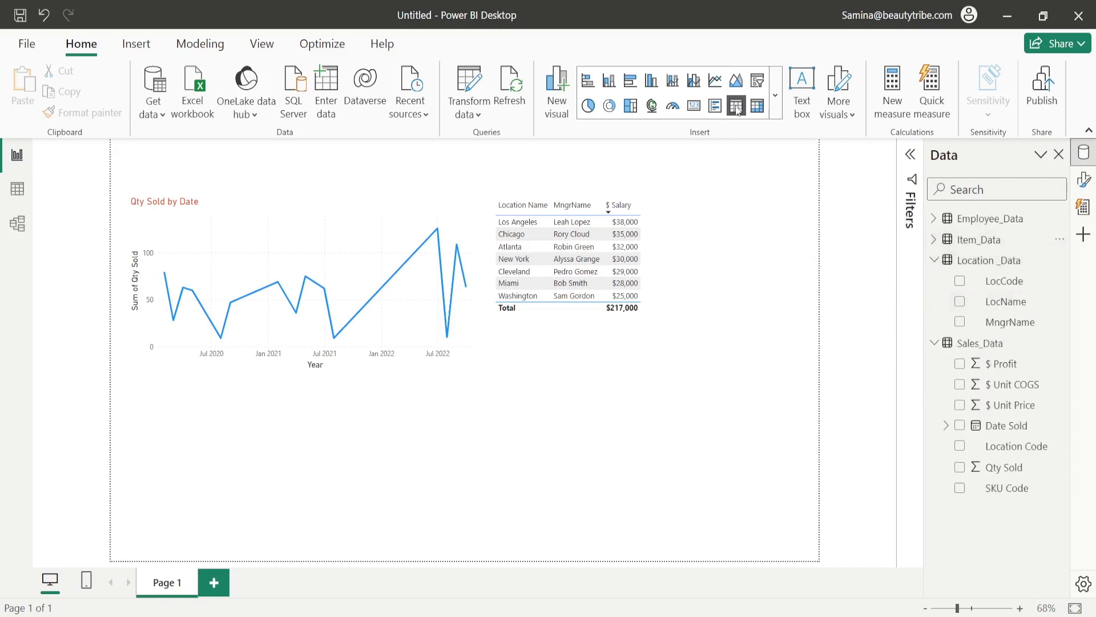
left_click(758, 83)
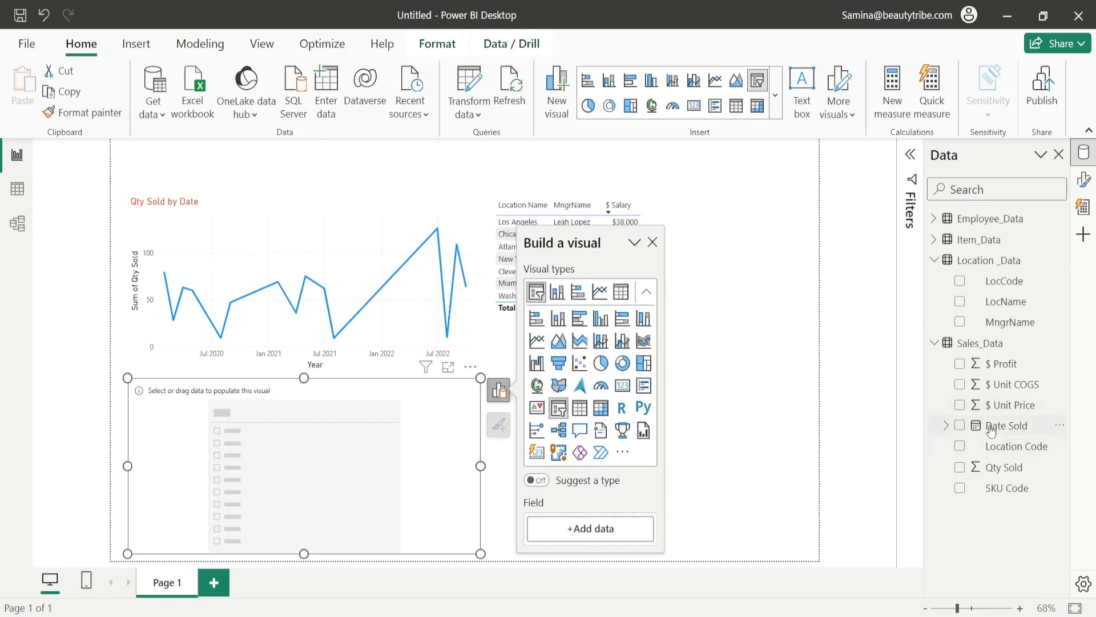
left_click_drag(992, 432, 254, 453)
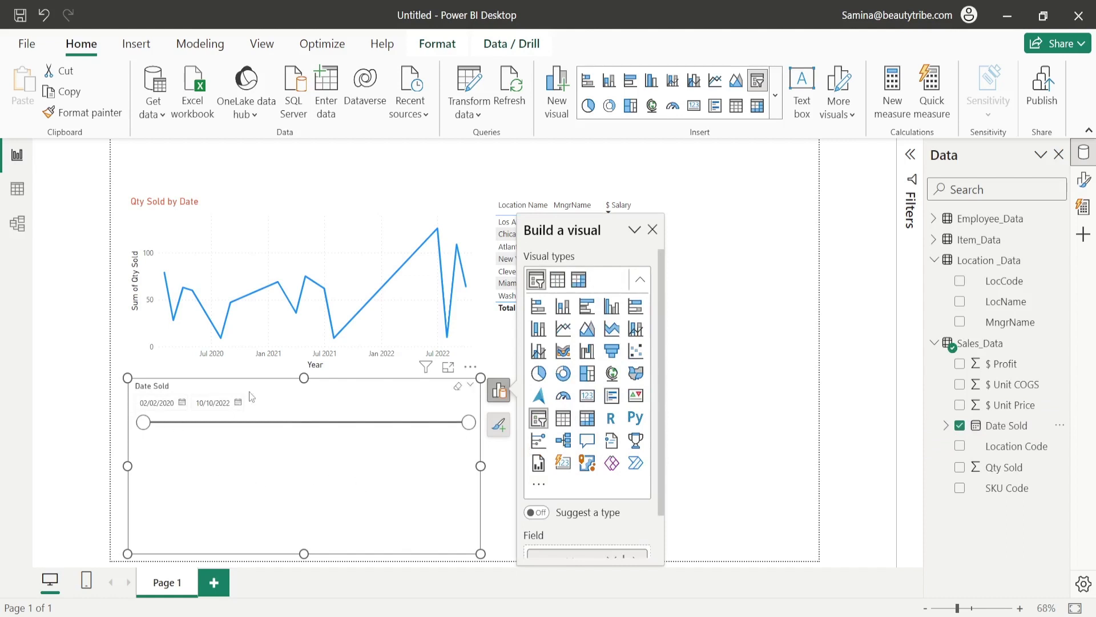
Step: Shrink the Date Sold slicer and place it above the line chart, shifting the chart down to make room
left_click_drag(477, 551, 283, 500)
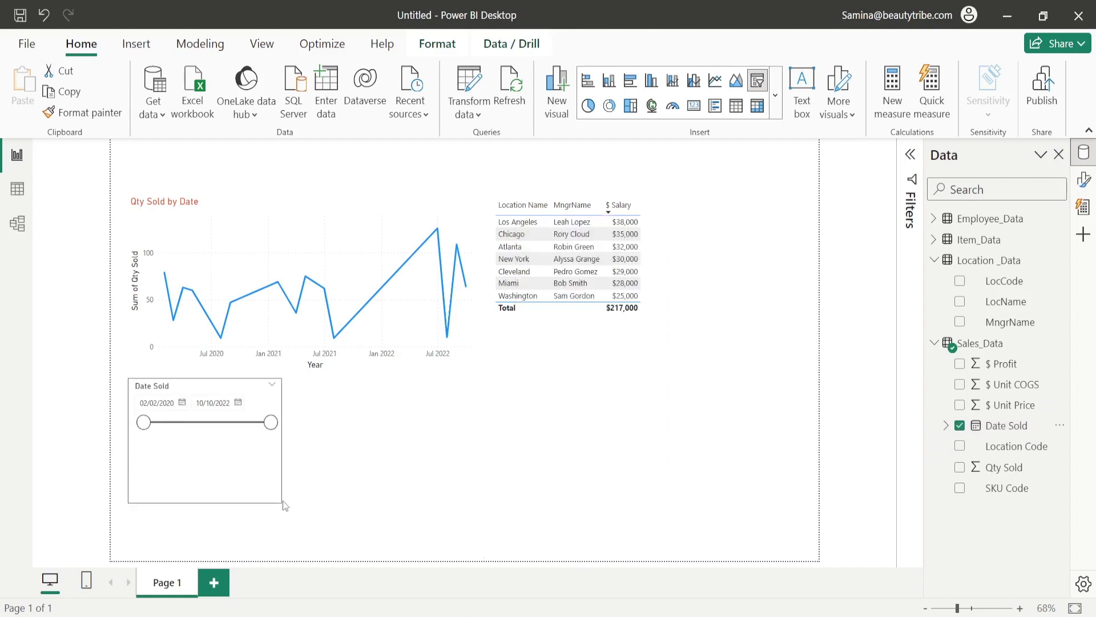
left_click_drag(188, 387, 181, 161)
left_click(246, 411)
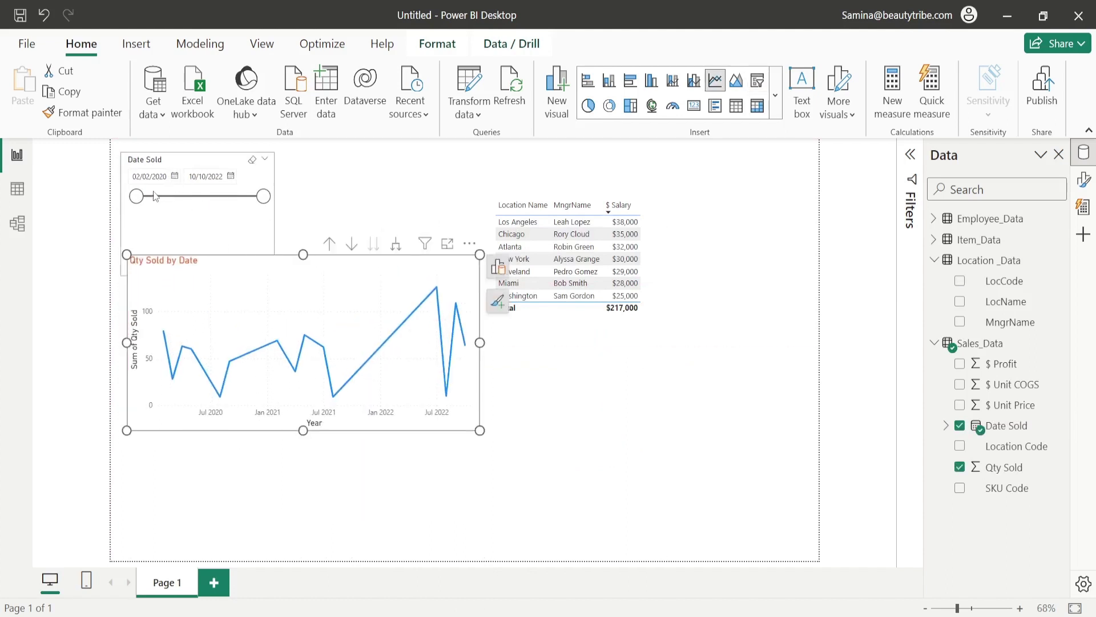
Step: Set the Date Sold slicer's start date to 01/09/2022
left_click_drag(137, 197, 235, 196)
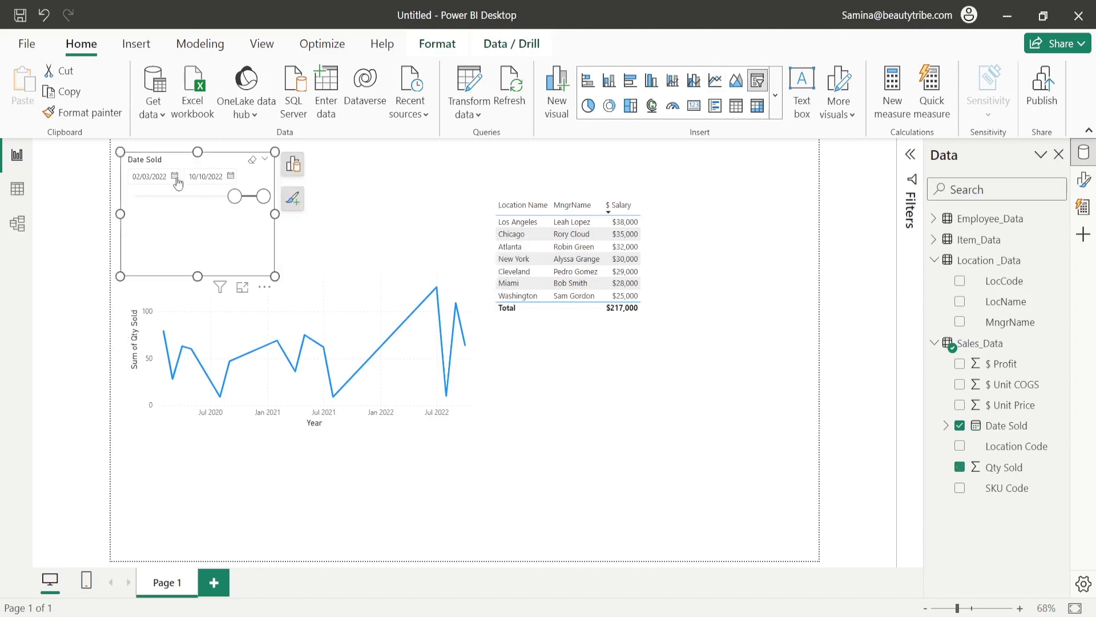
left_click(171, 179)
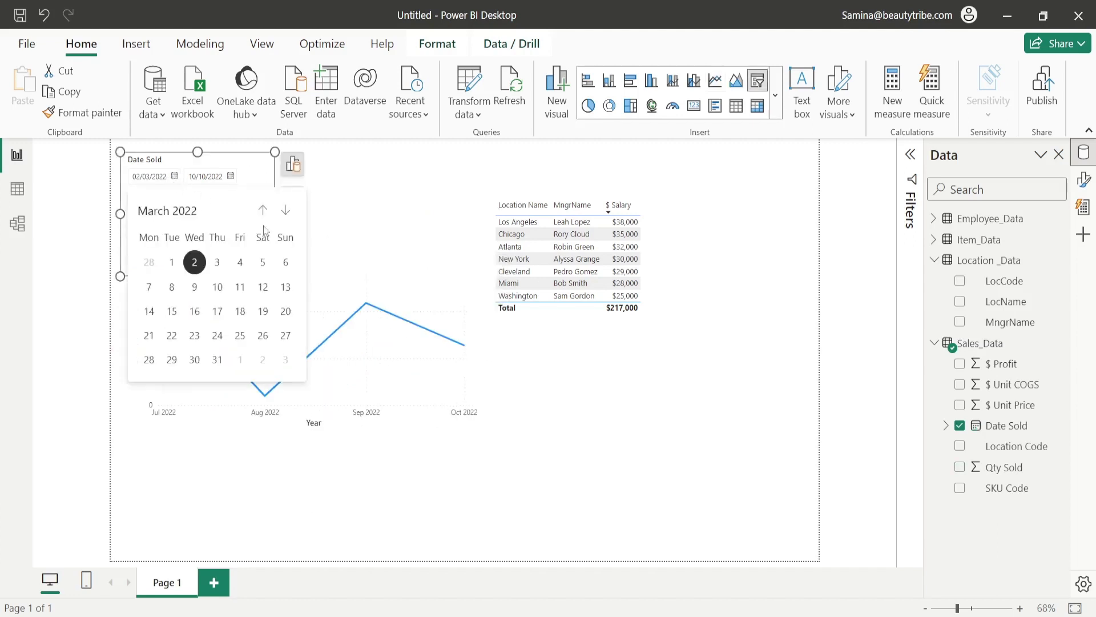
left_click(286, 212)
left_click(286, 213)
left_click(287, 212)
left_click(286, 212)
left_click(286, 213)
left_click(286, 213)
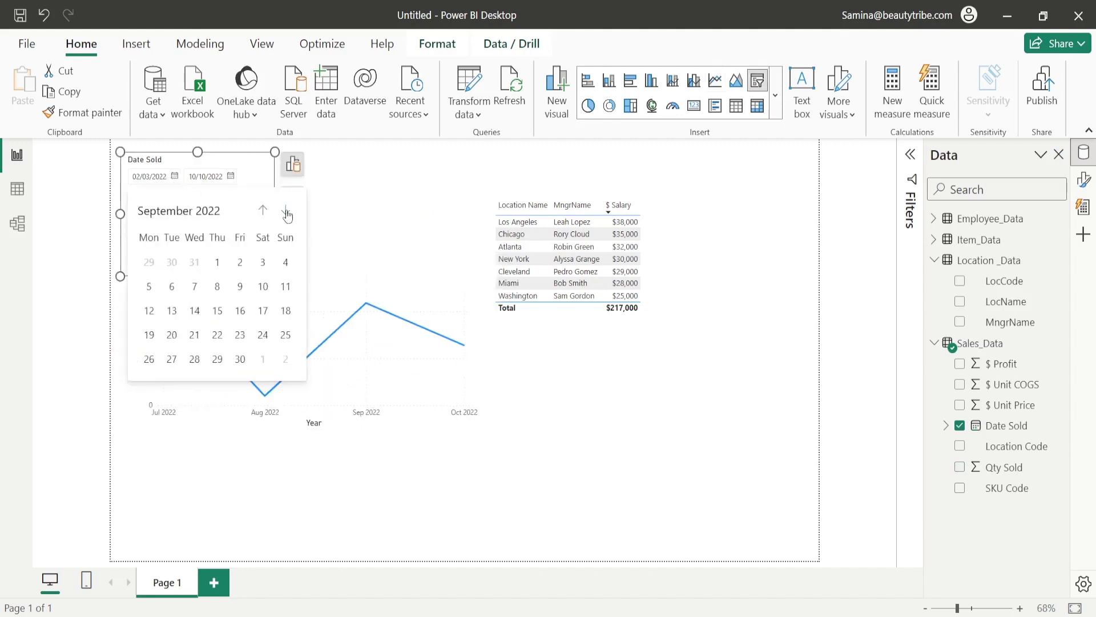
left_click(286, 212)
left_click(286, 212)
left_click(286, 213)
left_click(263, 211)
left_click(263, 211)
left_click(263, 211)
left_click(263, 211)
left_click(284, 211)
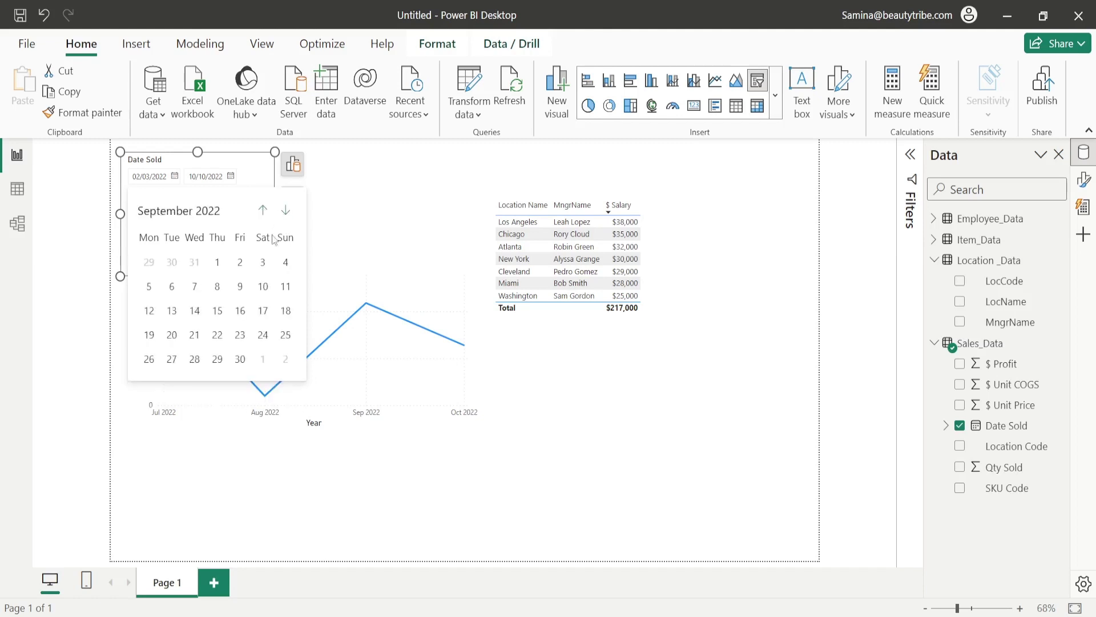
left_click(218, 261)
Step: Set the Date Sold slicer's end date to 30/09/2022 and deselect the slicer
left_click(230, 178)
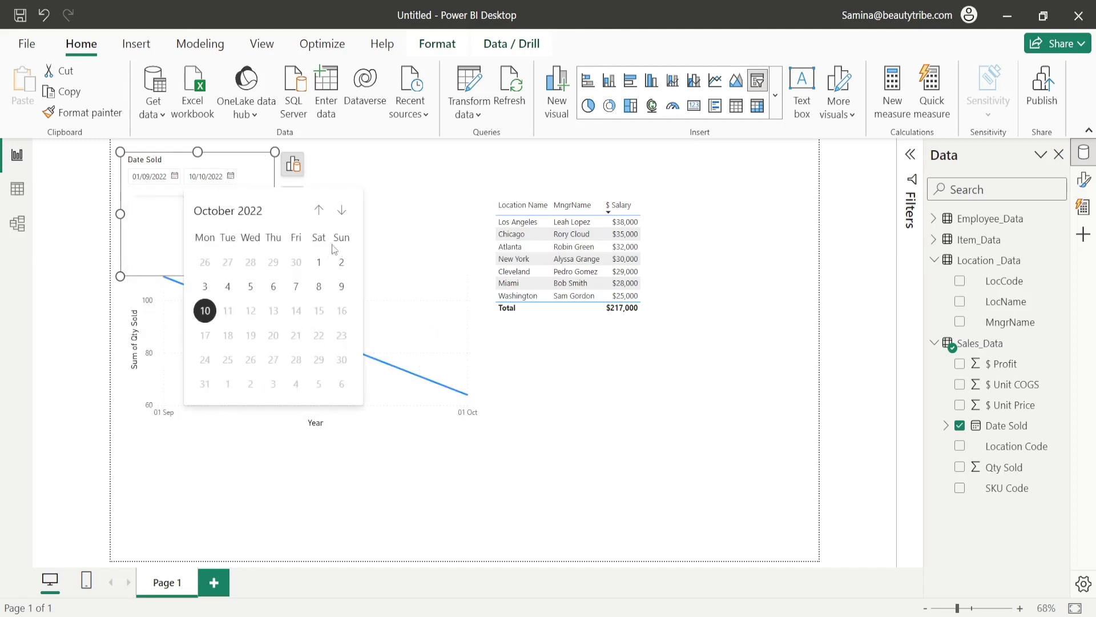
left_click(319, 210)
left_click(297, 360)
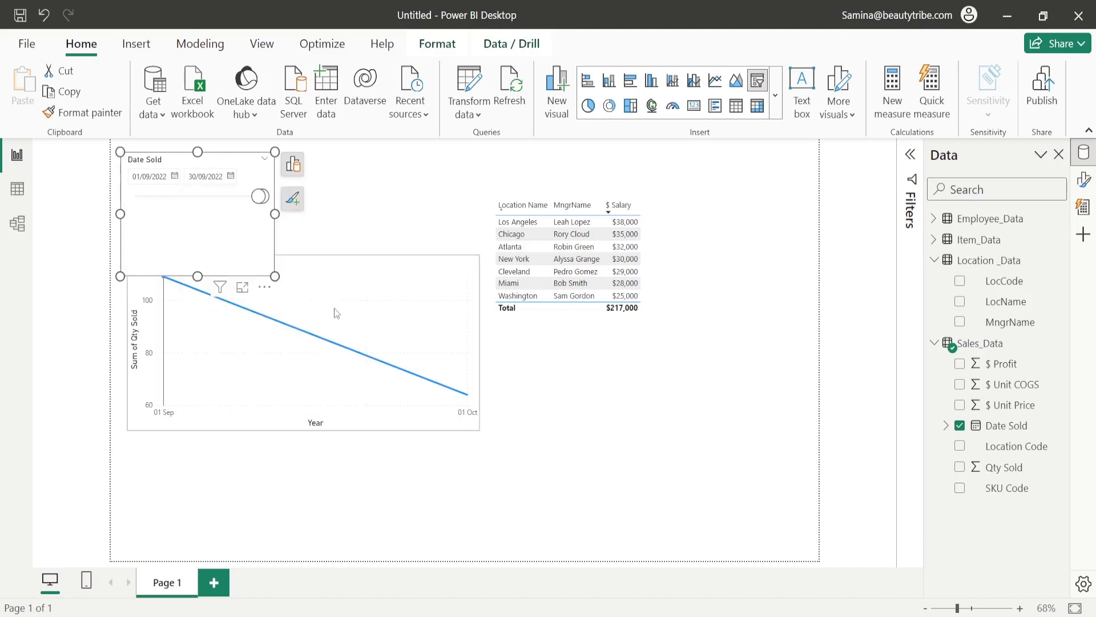
left_click(651, 444)
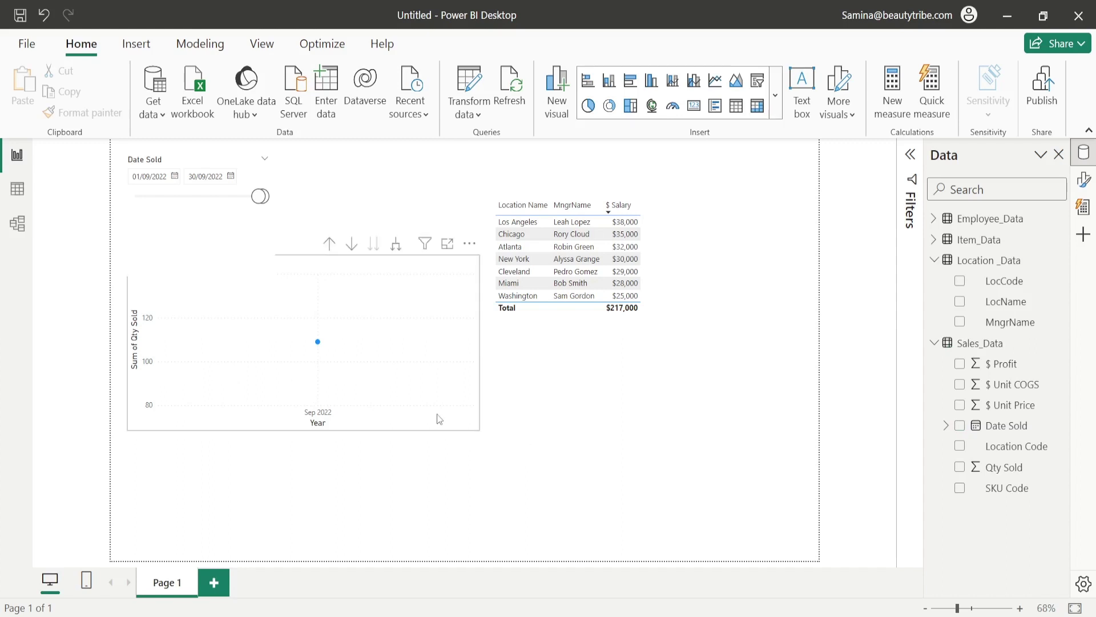
Step: Move the line chart and the salary table further down the page and clear the Date Sold slicer's selection
left_click_drag(438, 418, 436, 438)
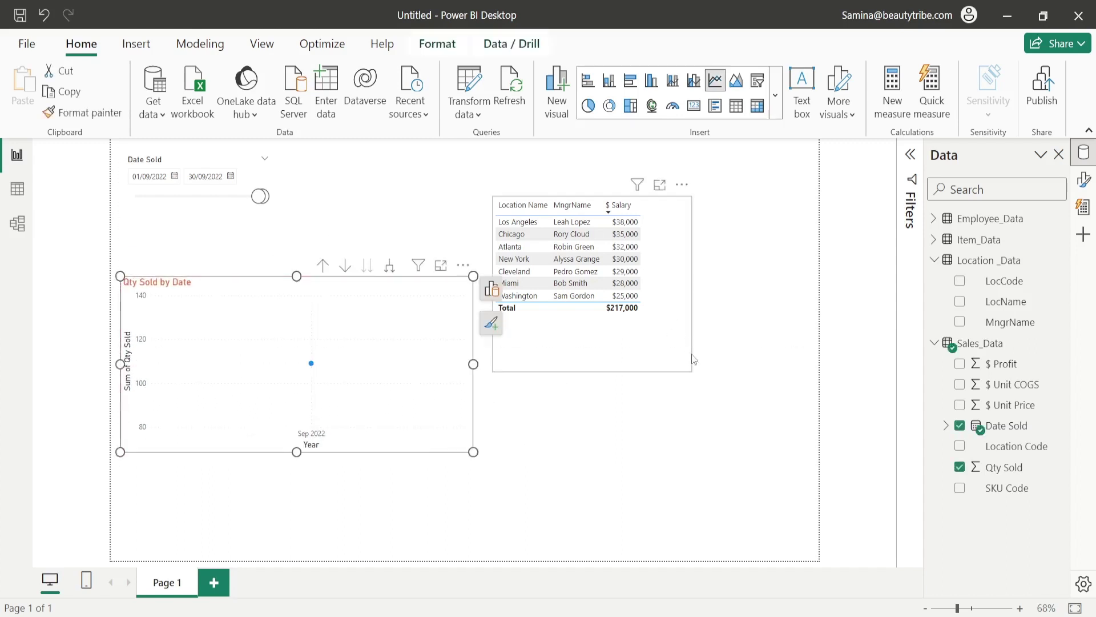
left_click_drag(694, 359, 704, 425)
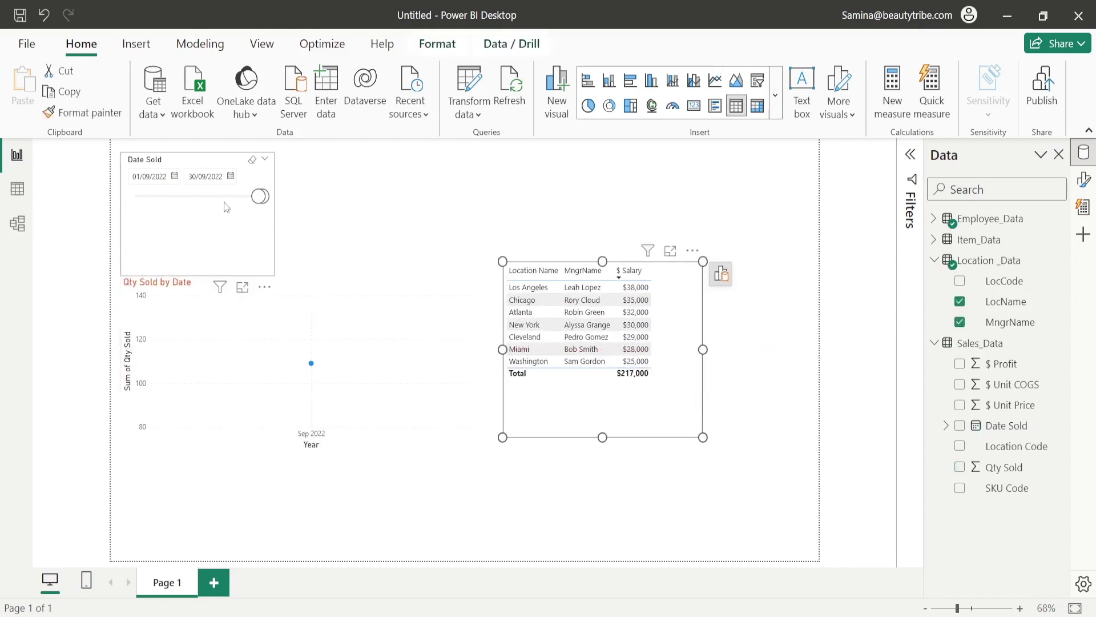
left_click(253, 161)
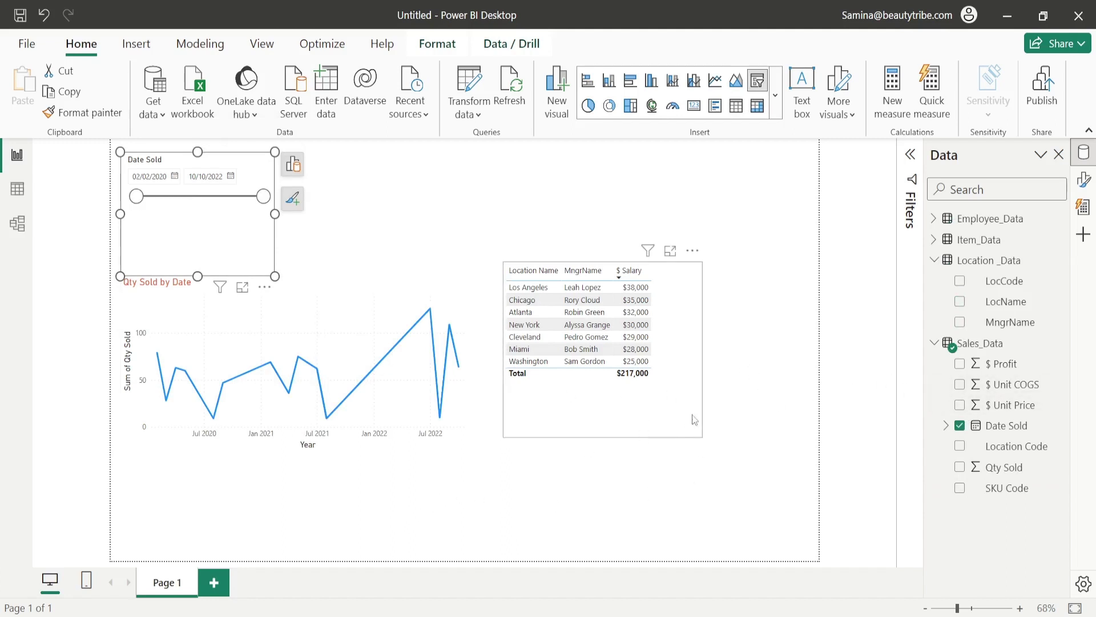
Step: Build a table of Item Name and Stock Qty from Item_Data below the salary table and fit it within the page
left_click(934, 240)
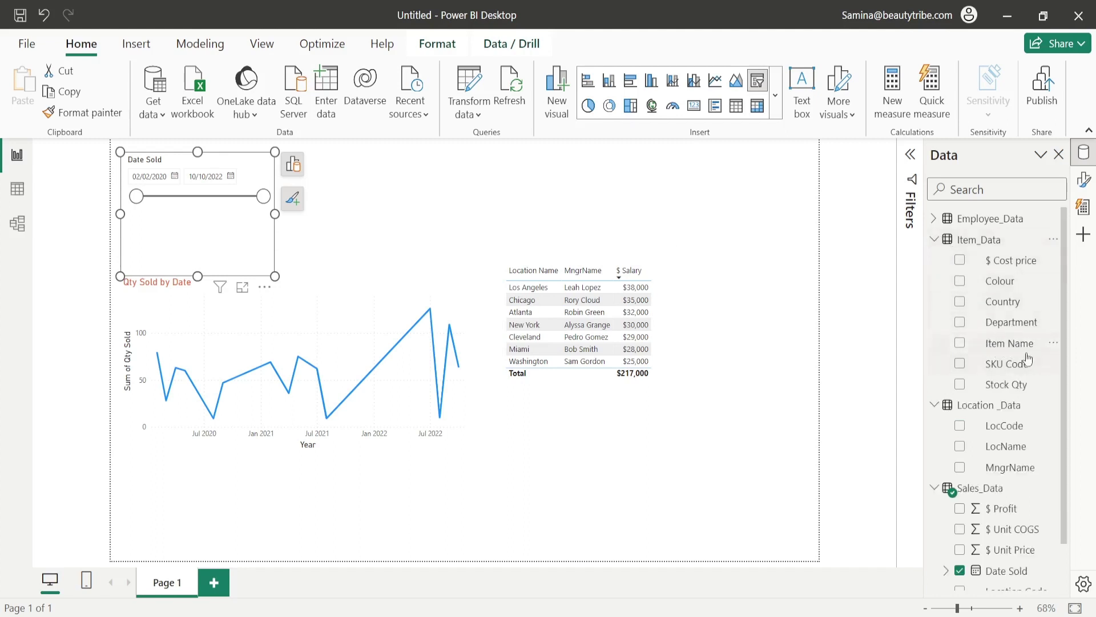
left_click_drag(1000, 348, 574, 488)
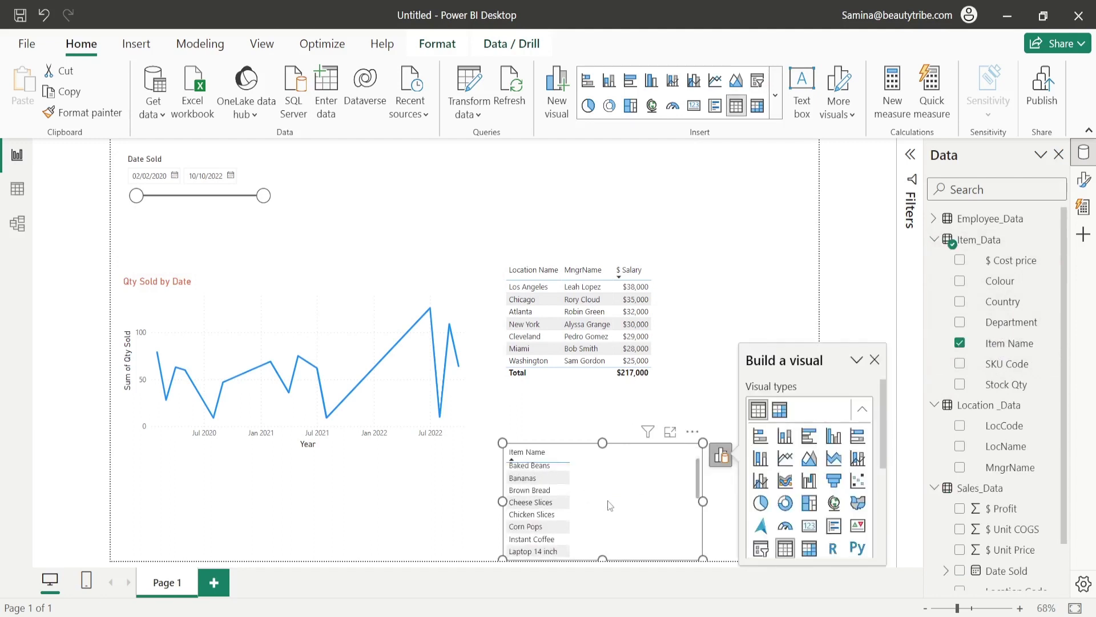
left_click_drag(1006, 385, 648, 501)
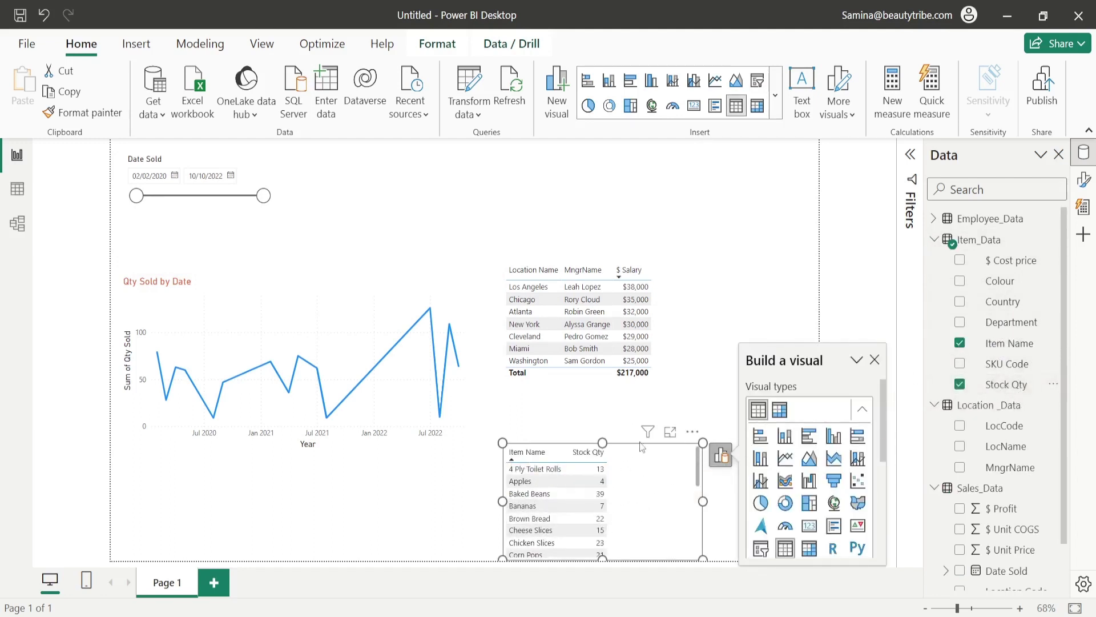
left_click(735, 287)
left_click_drag(571, 447, 687, 274)
left_click_drag(891, 311, 642, 448)
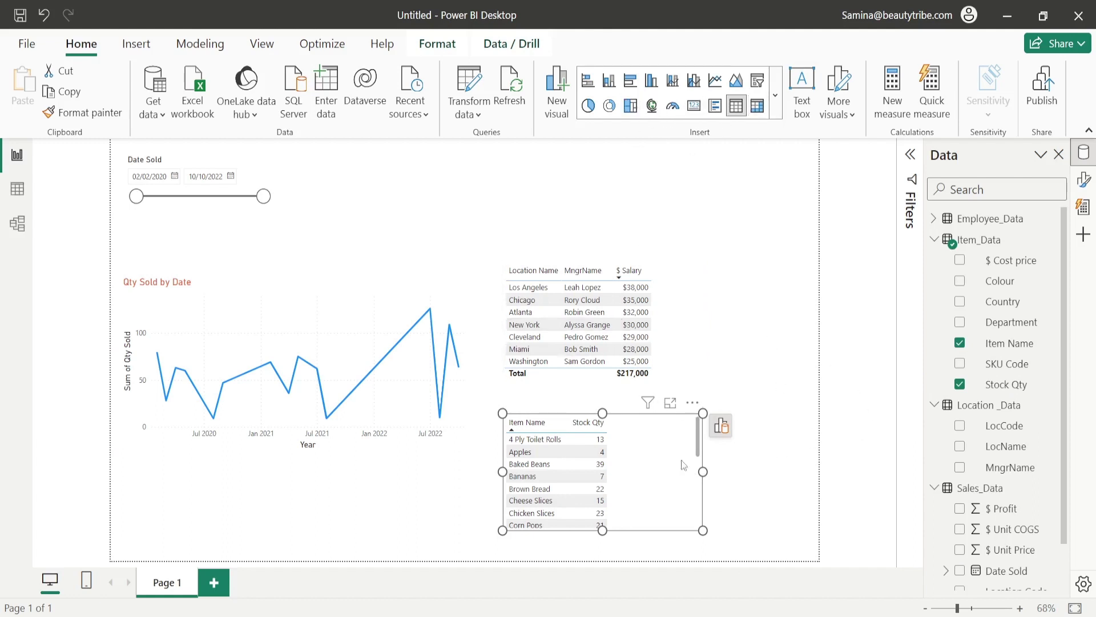
Step: Add Qty Sold from Sales_Data to the item table, convert the visual to a treemap and deselect it
scroll(1022, 416, "down", 1)
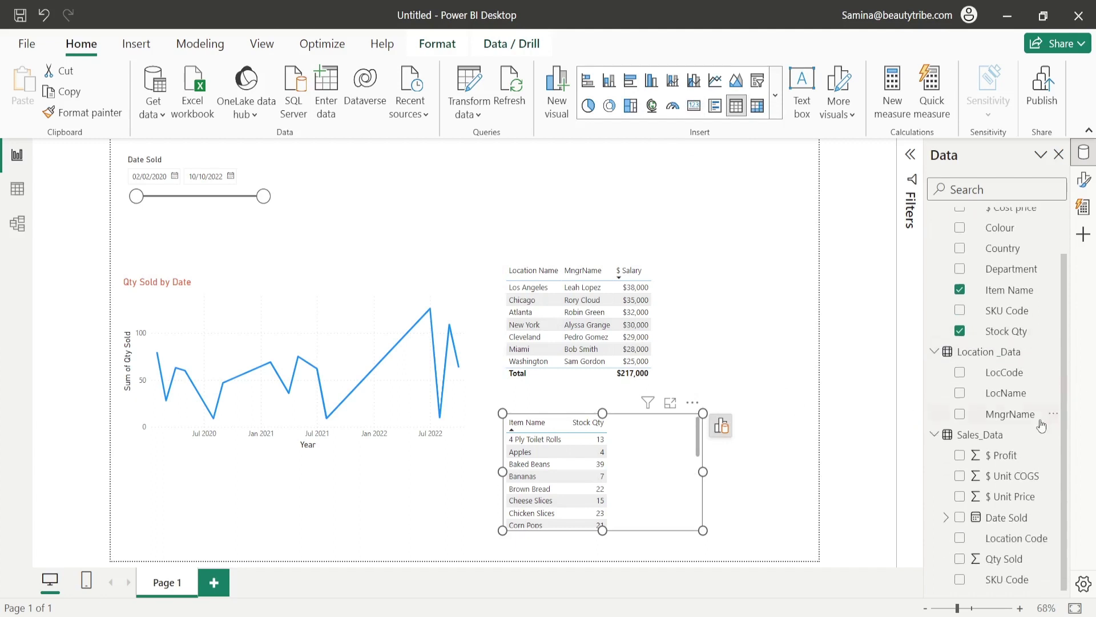
left_click_drag(1007, 567, 638, 468)
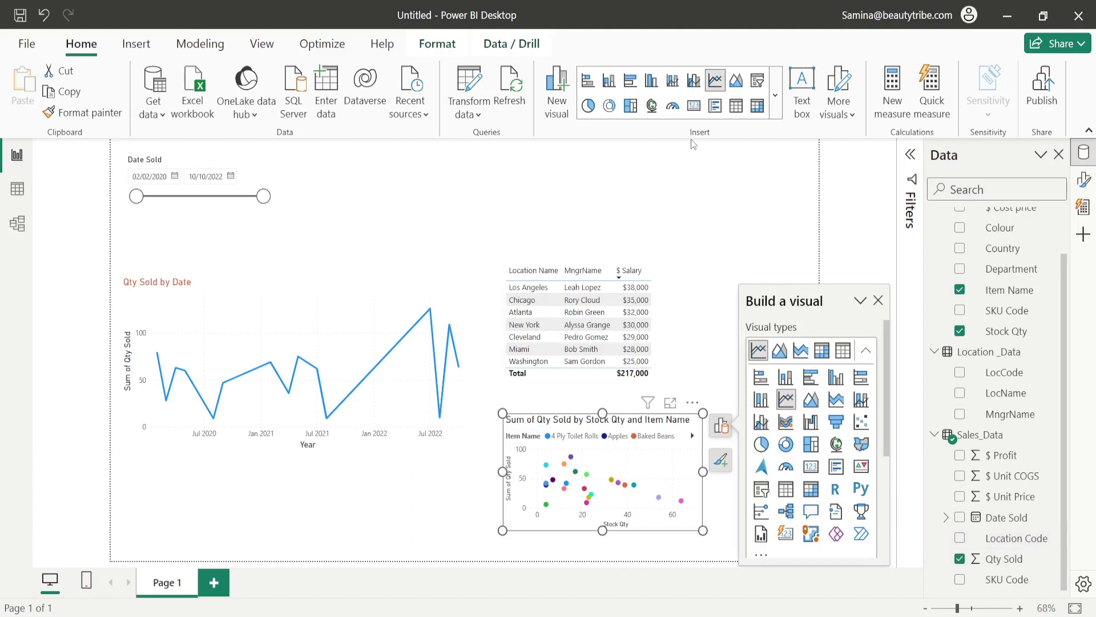
left_click(736, 81)
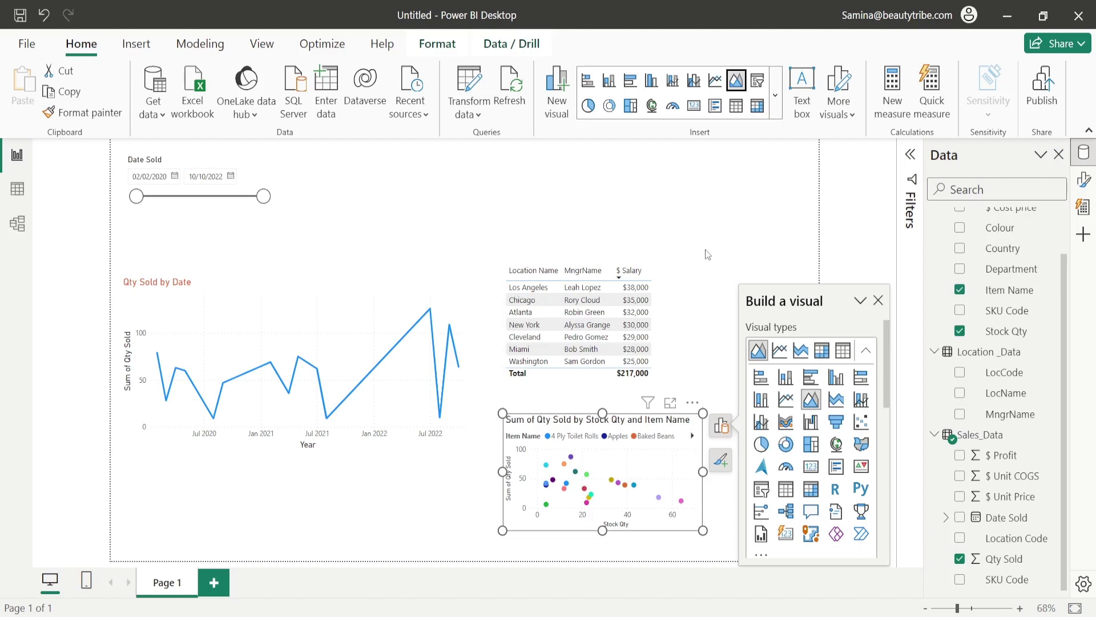
left_click(776, 95)
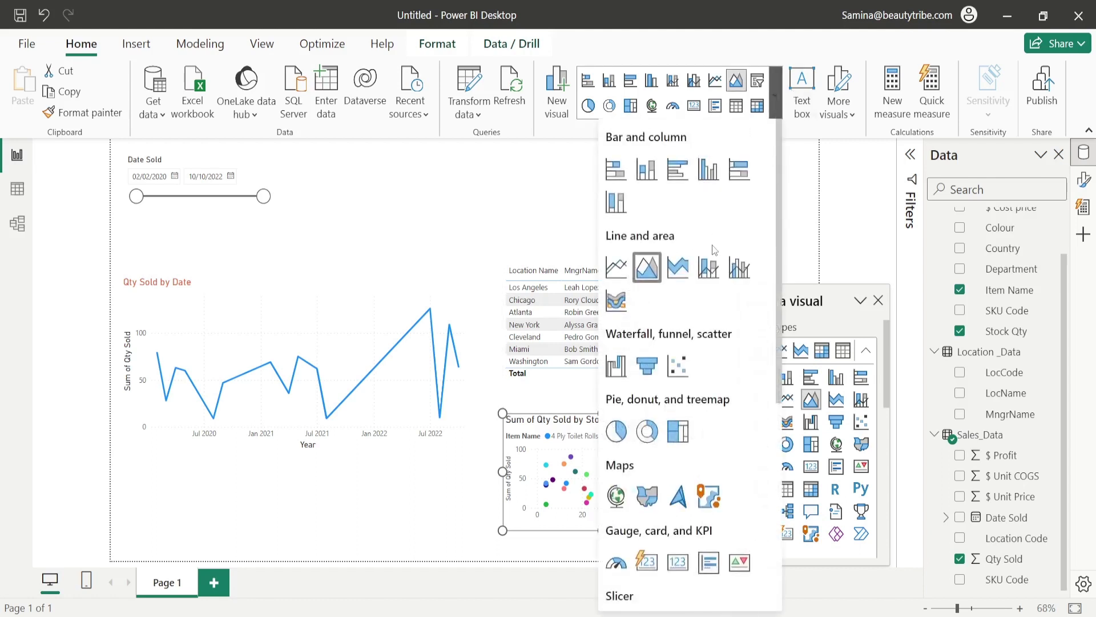
left_click(680, 437)
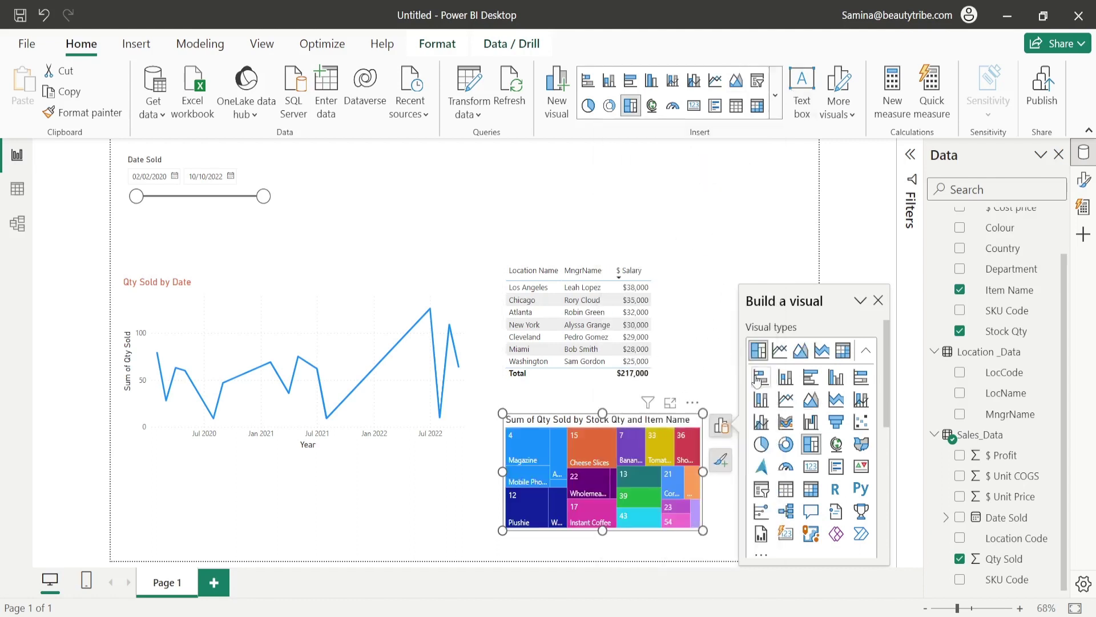
left_click(733, 228)
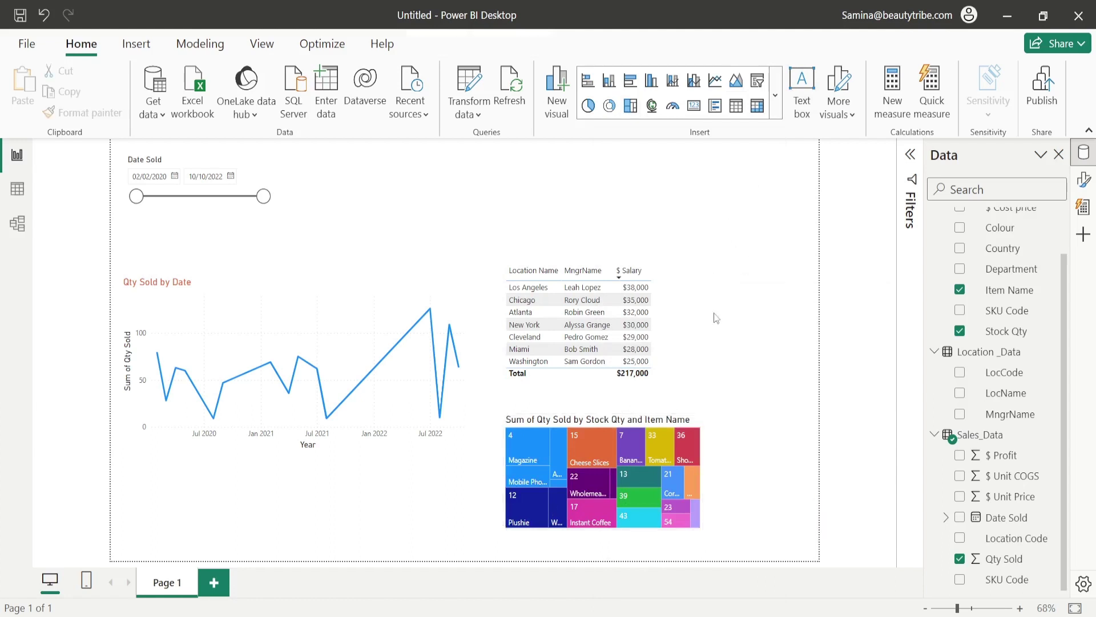
Step: Enlarge the treemap and test its cross-filtering by selecting and deselecting Cheese Slices
left_click(700, 536)
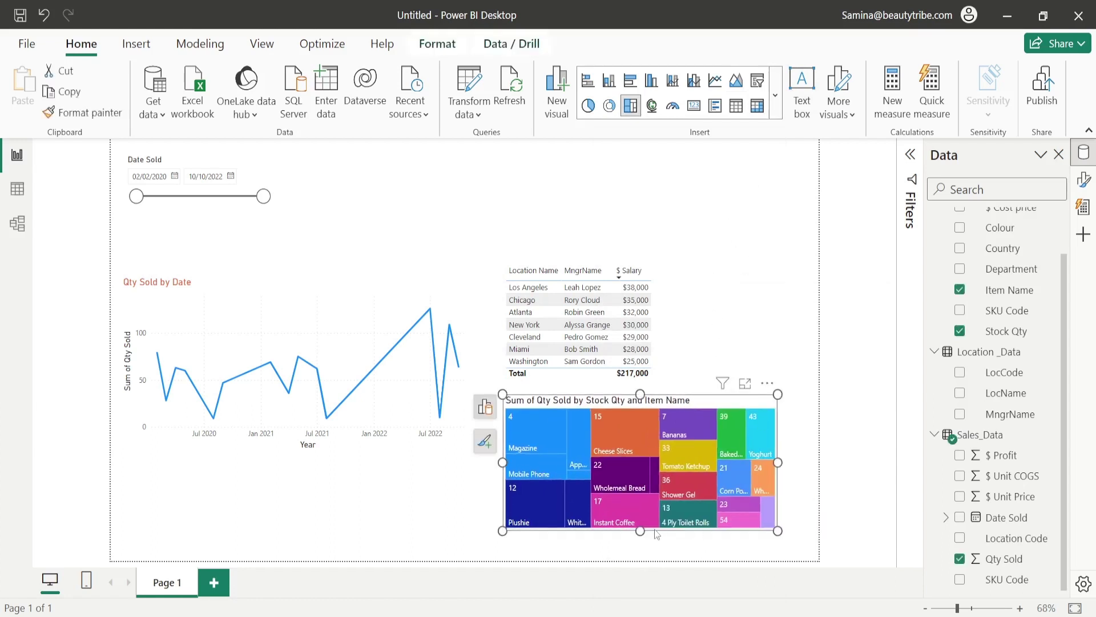
left_click_drag(642, 533, 643, 544)
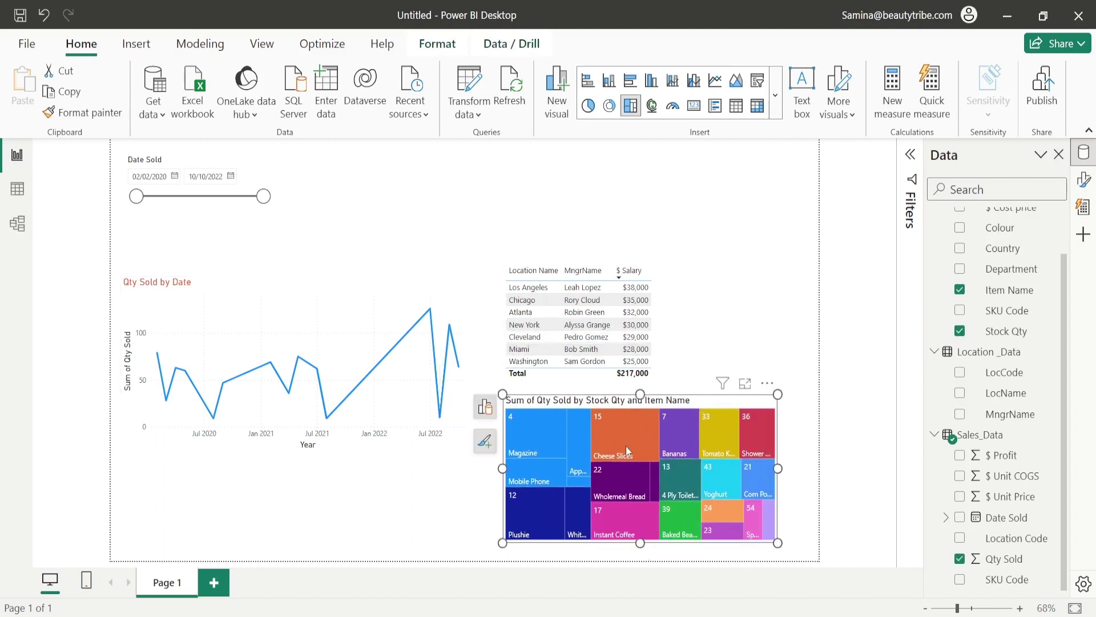
left_click(632, 429)
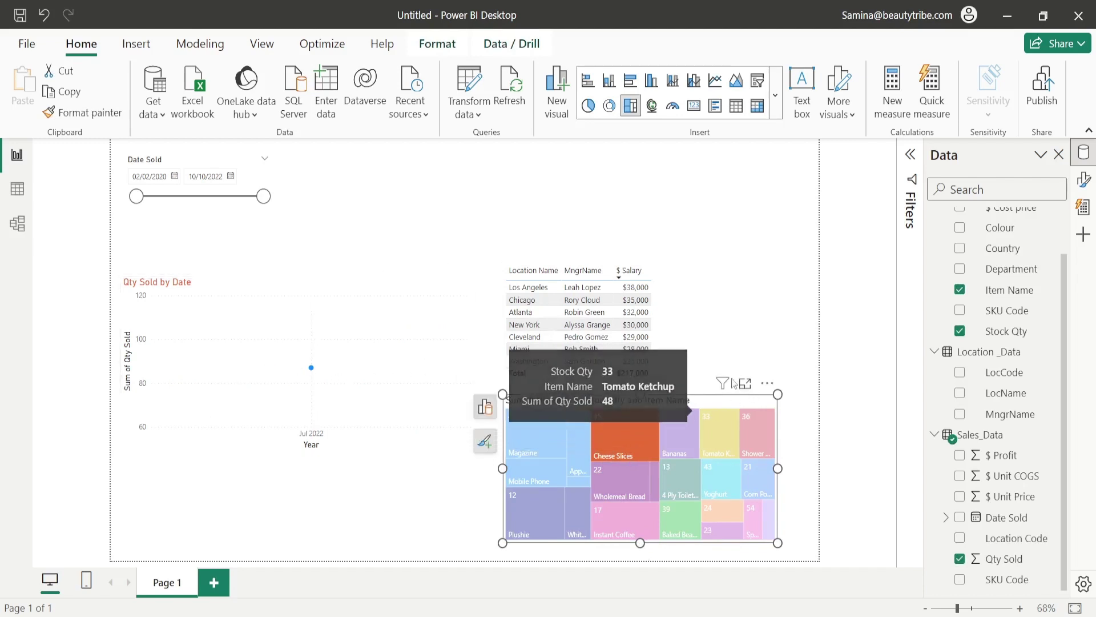
left_click(632, 431)
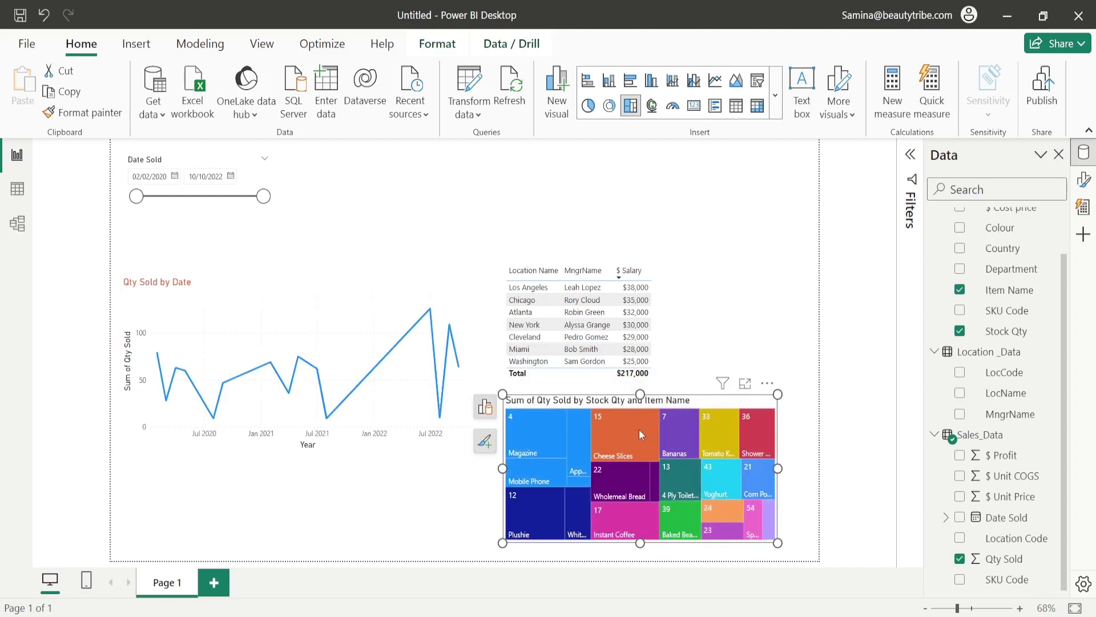
Step: Filter the report by the Chicago row of the salary table, and move the salary table and treemap up the page
left_click(523, 299)
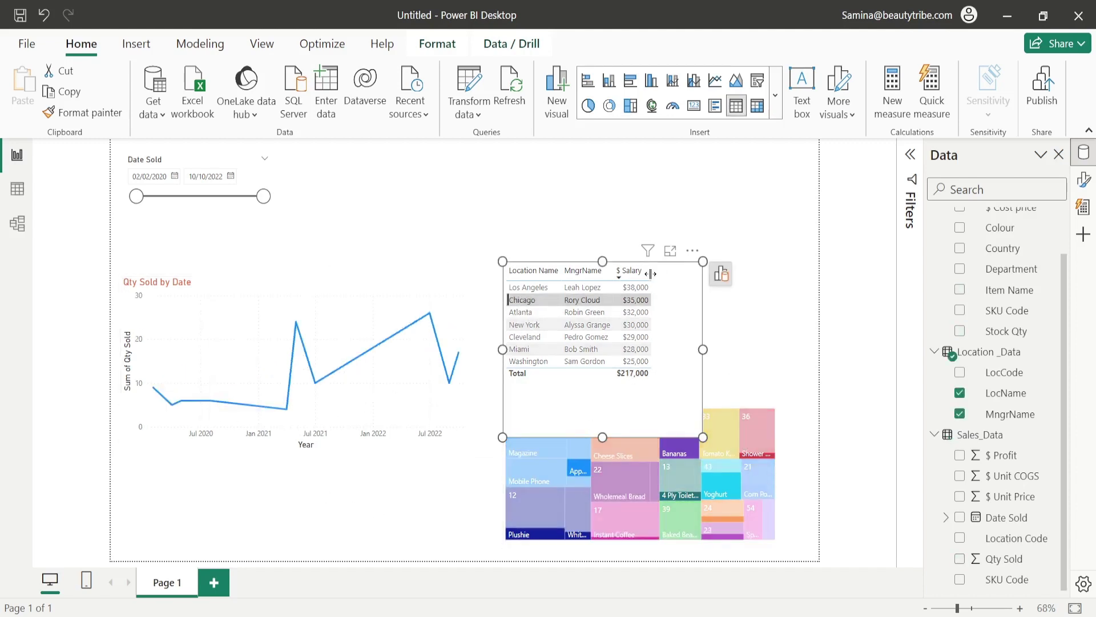
left_click_drag(711, 307, 716, 234)
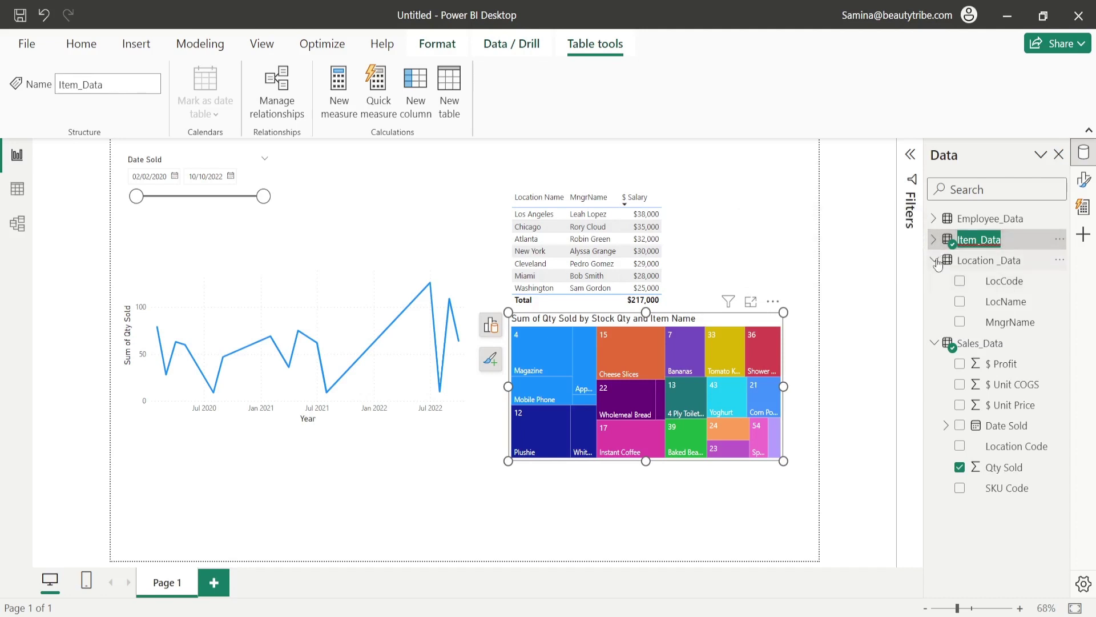
Step: Collapse the Location_Data field list and select the Sales_Data table
left_click(935, 261)
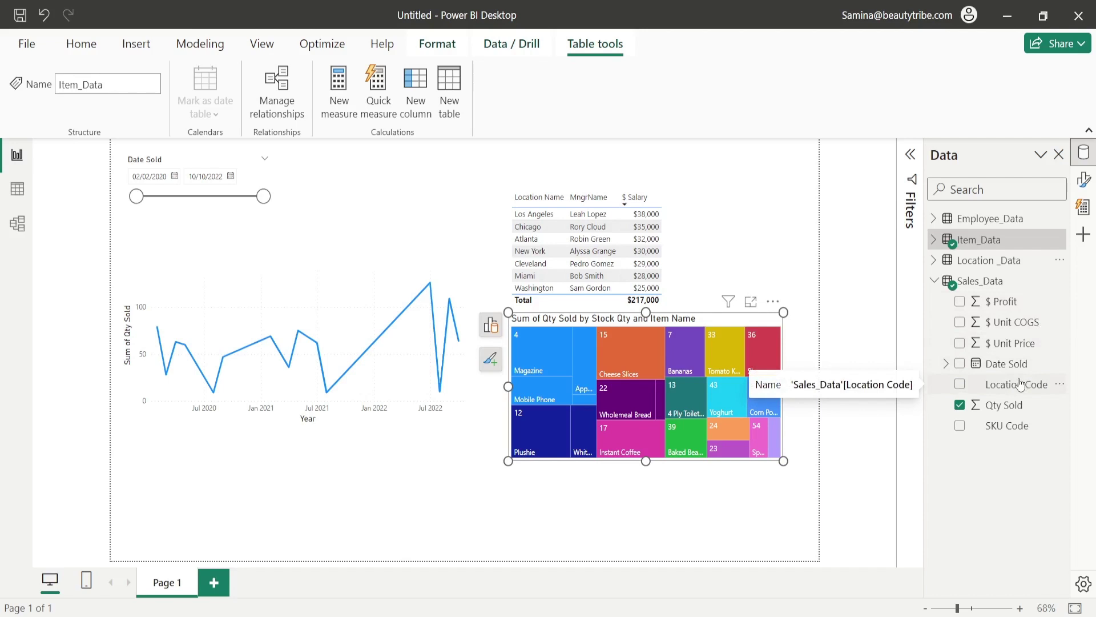
left_click(1031, 284)
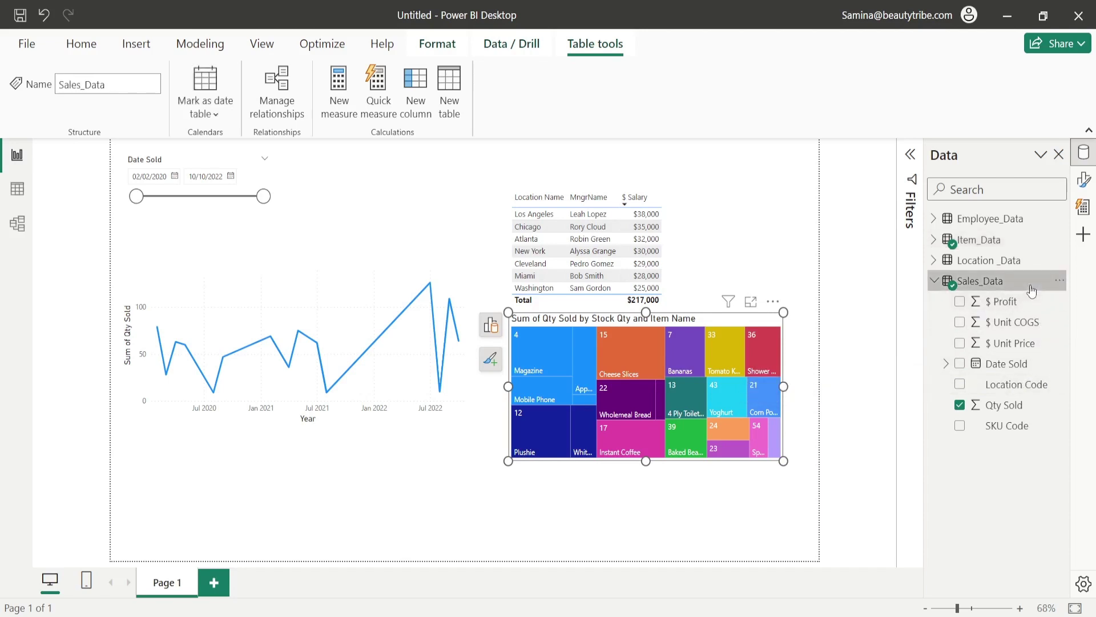
left_click(1060, 283)
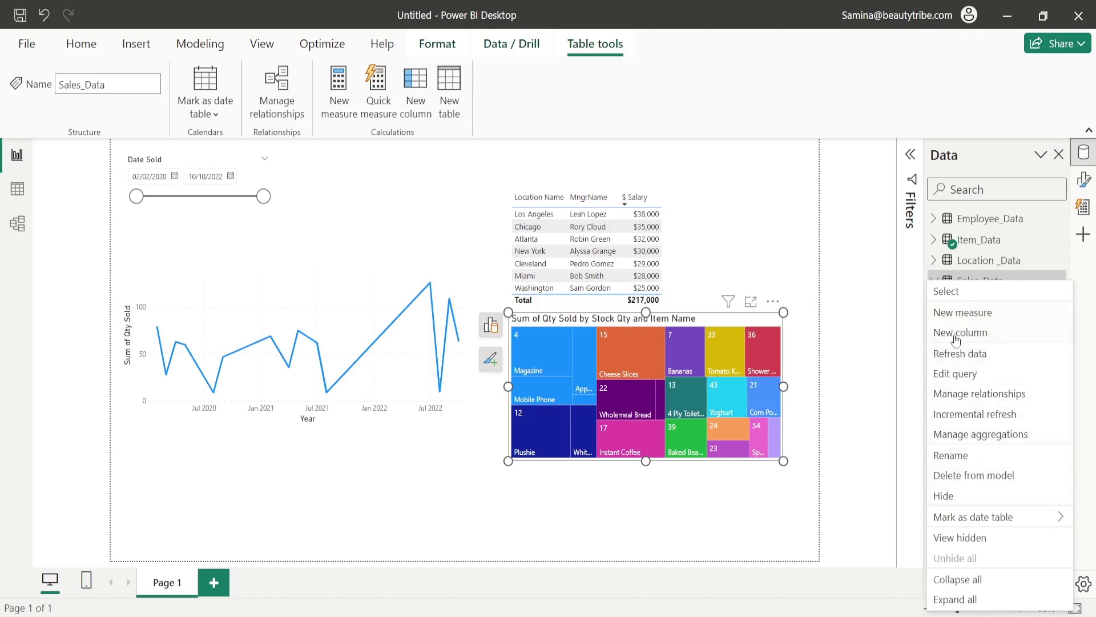
left_click(916, 334)
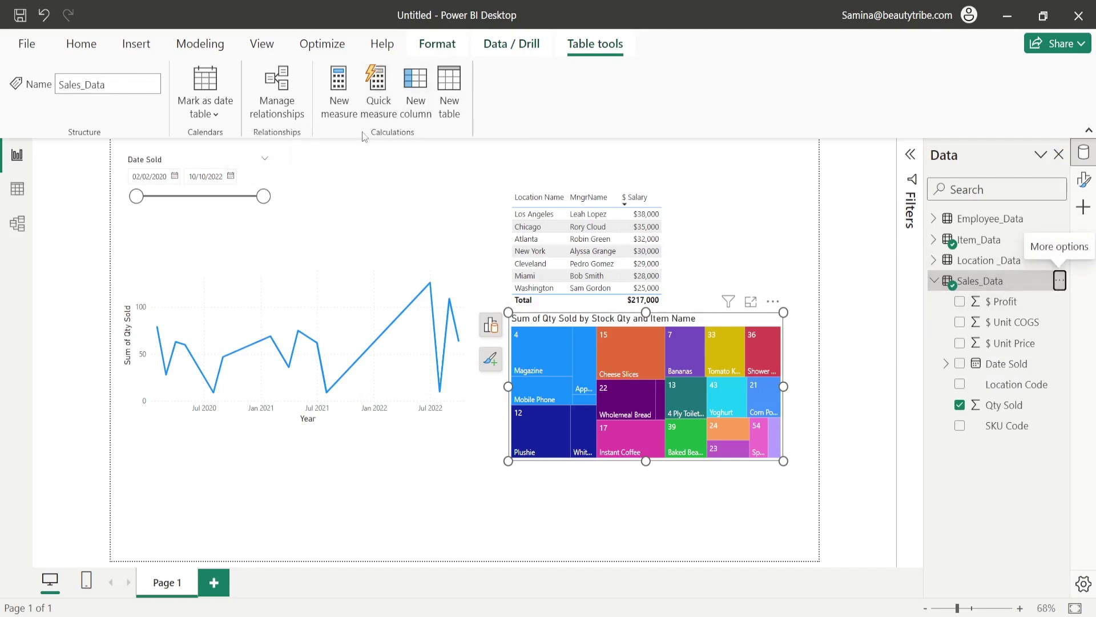
mouse_move(412, 258)
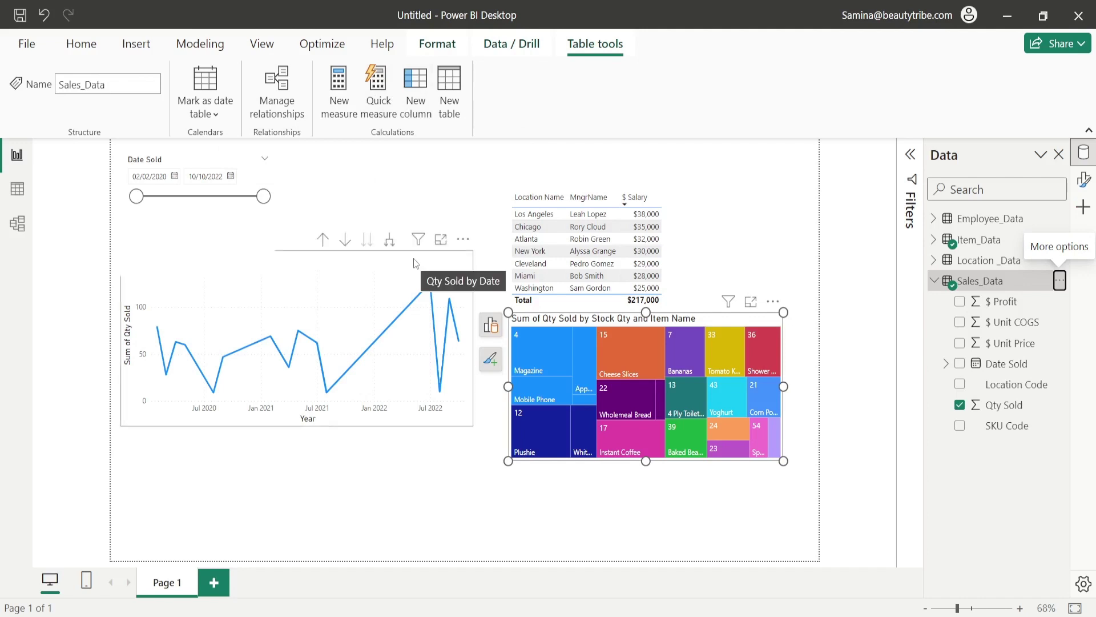
Step: Start a quick measure in Sales_Data with Multiplication as its calculation
left_click(375, 91)
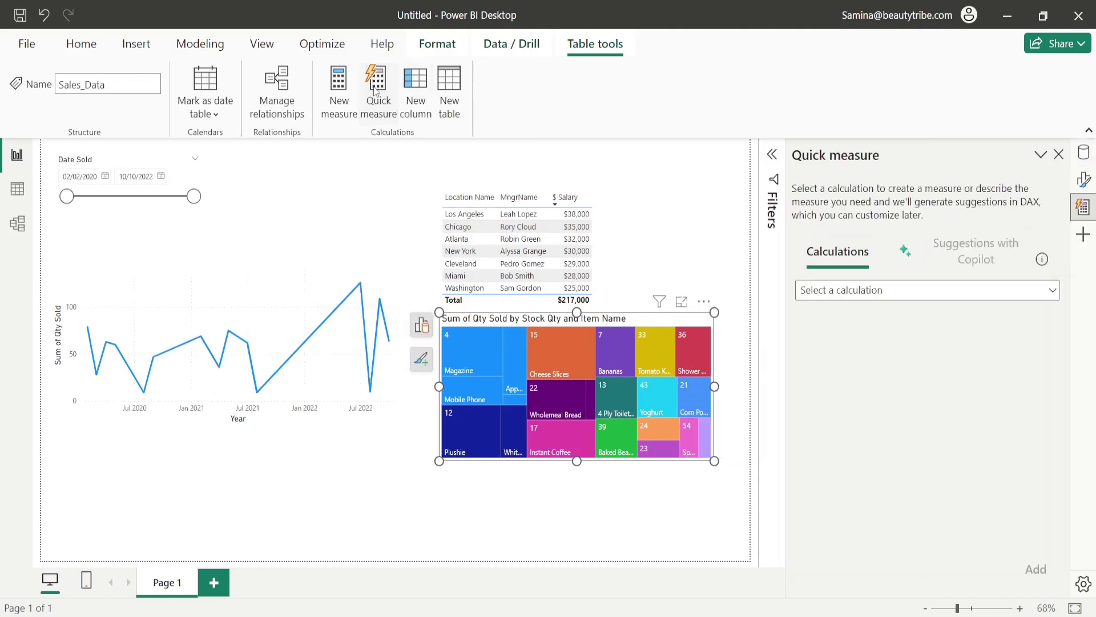
left_click(904, 296)
scroll(942, 411, "down", 2)
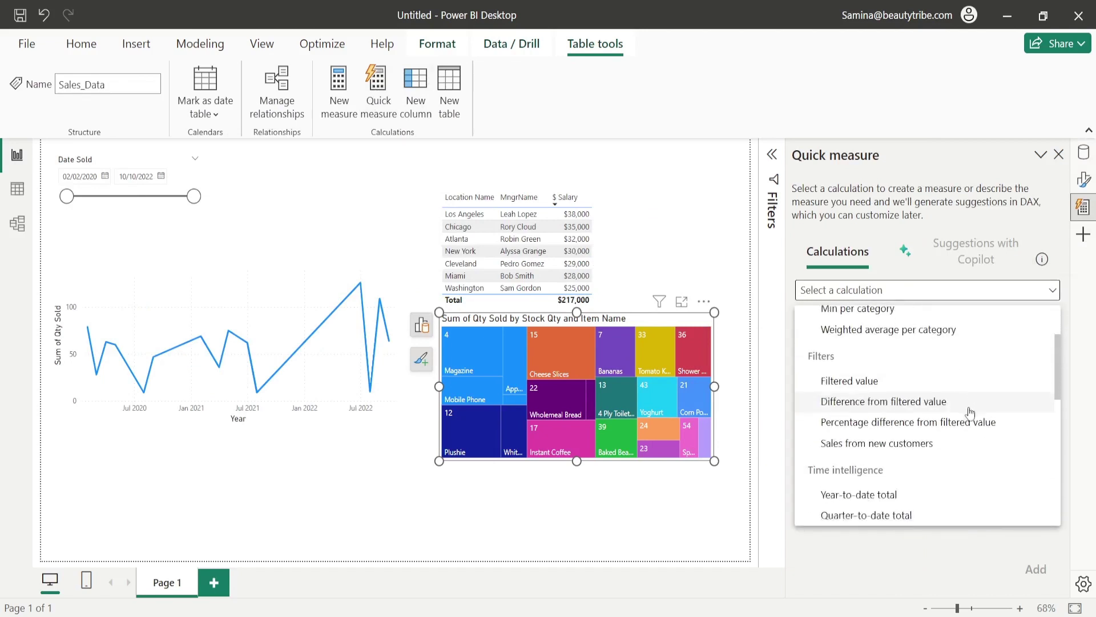
scroll(970, 412, "down", 4)
scroll(983, 412, "up", 3)
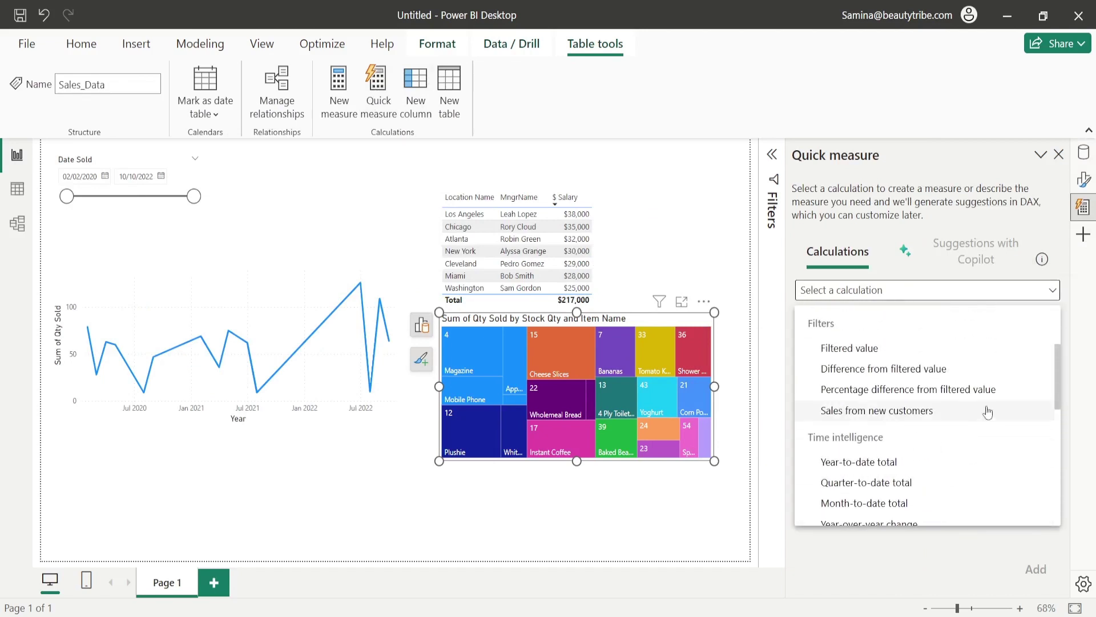
scroll(999, 366, "down", 3)
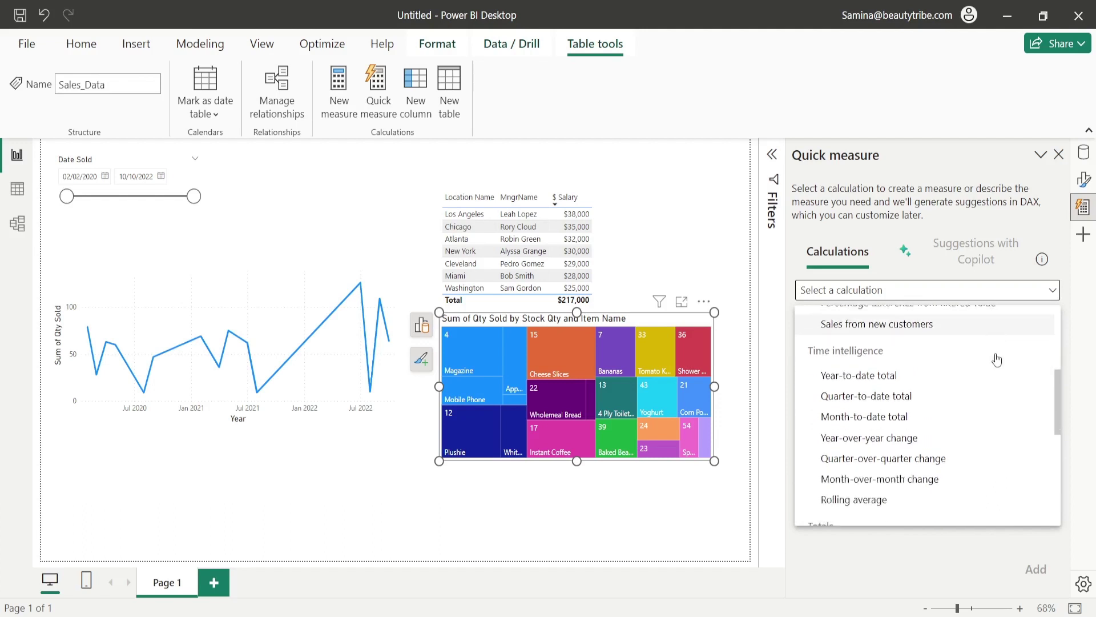
scroll(996, 360, "down", 10)
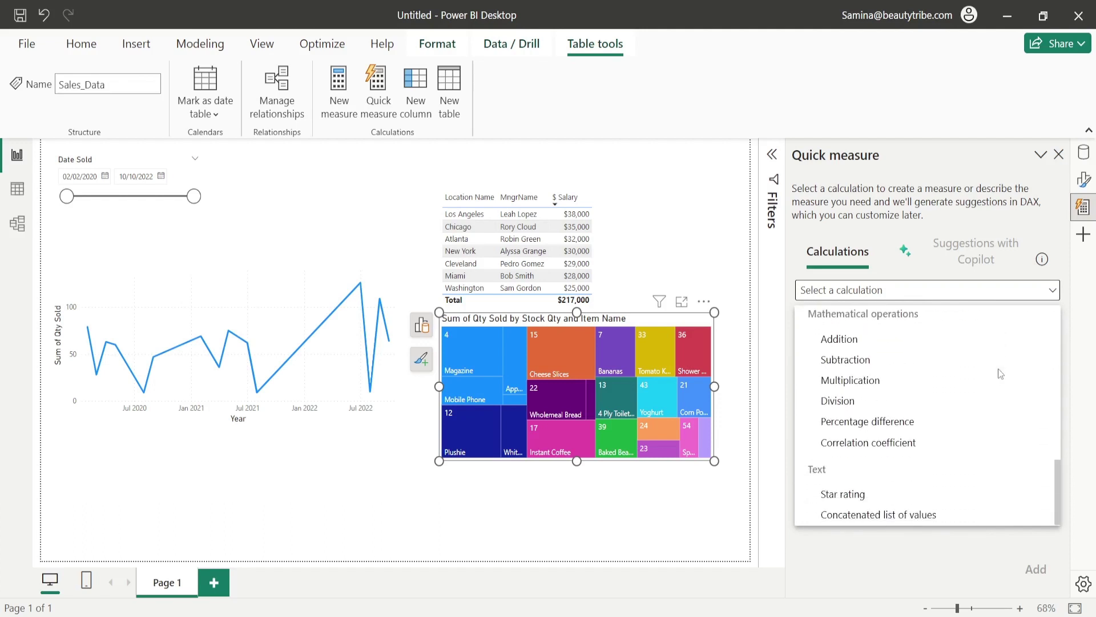
left_click(875, 386)
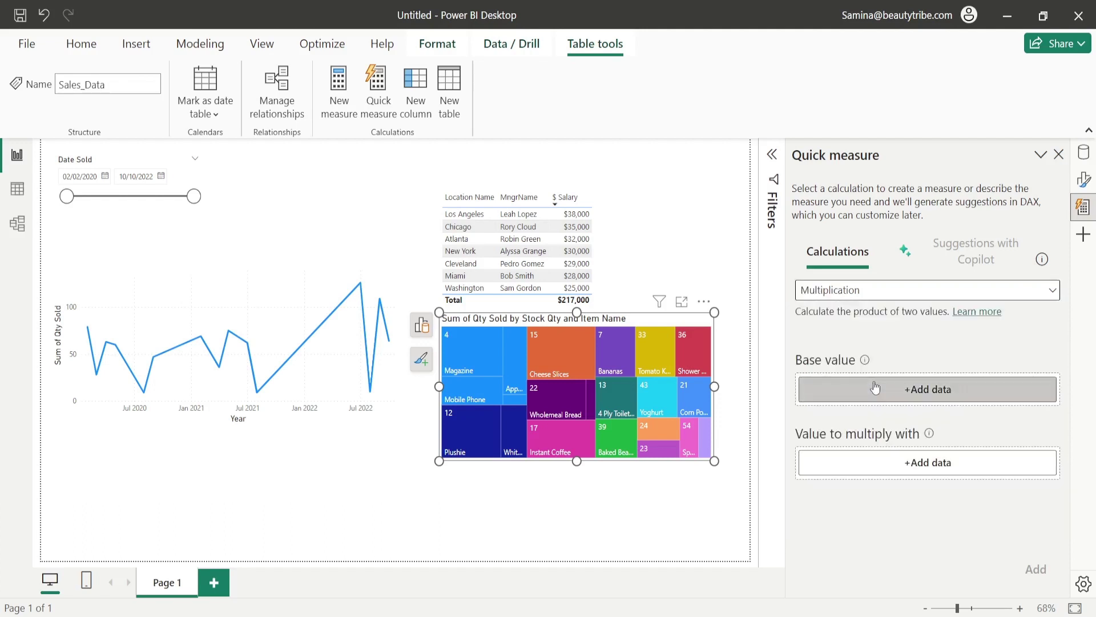
Step: Set the quick measure's base value to $ Unit Price from Sales_Data
left_click(874, 391)
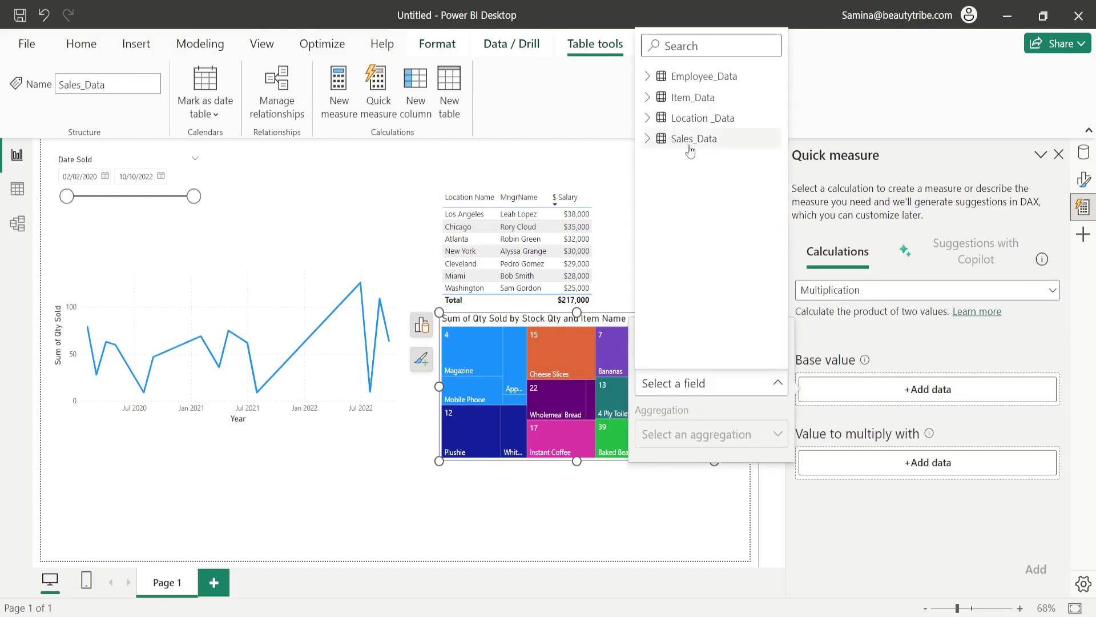
left_click(653, 139)
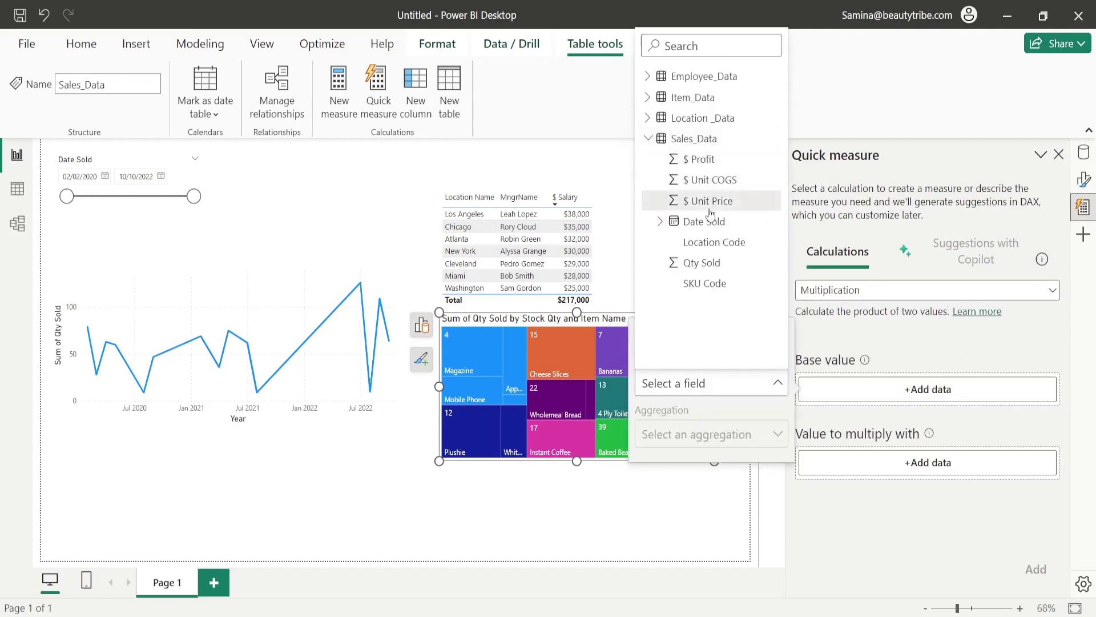
left_click(652, 99)
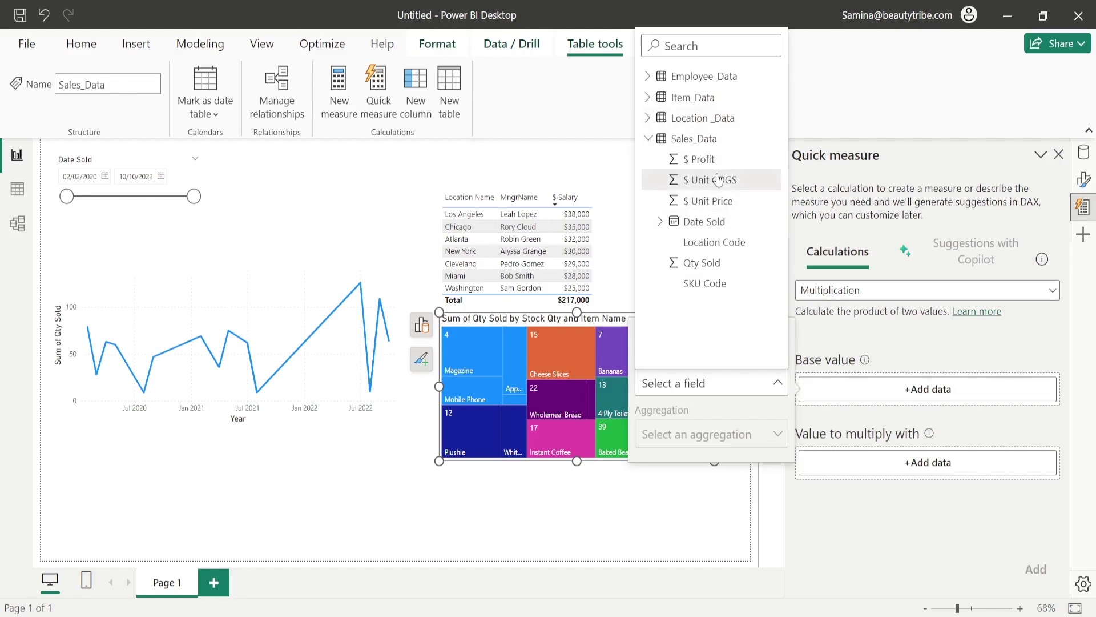
left_click(712, 202)
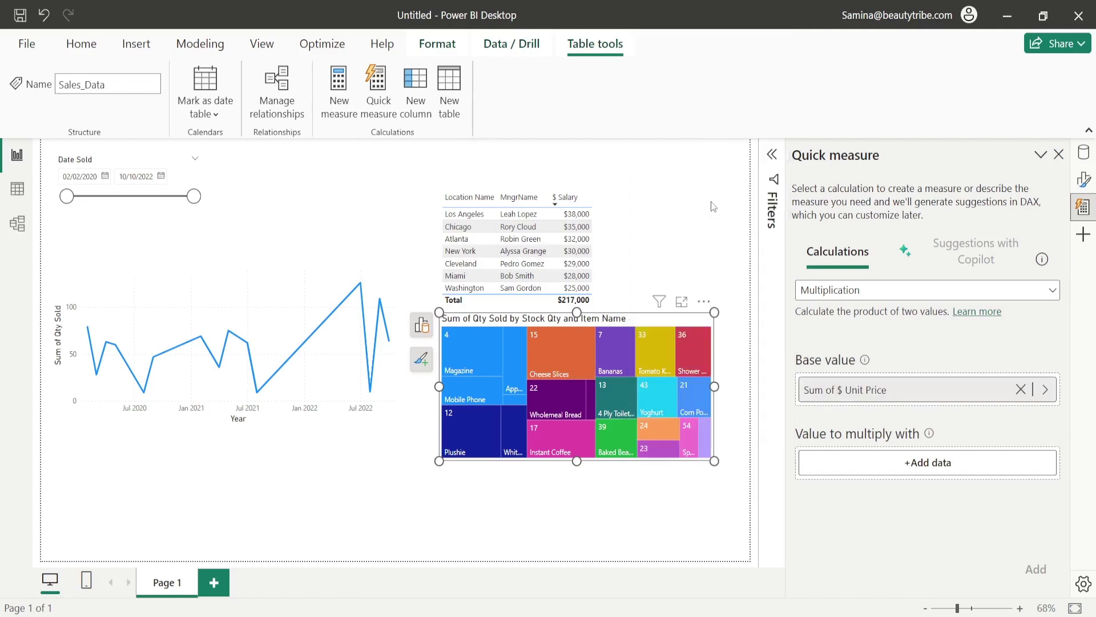
Step: Set the value to multiply with to Qty Sold from Sales_Data and add the measure
left_click(935, 475)
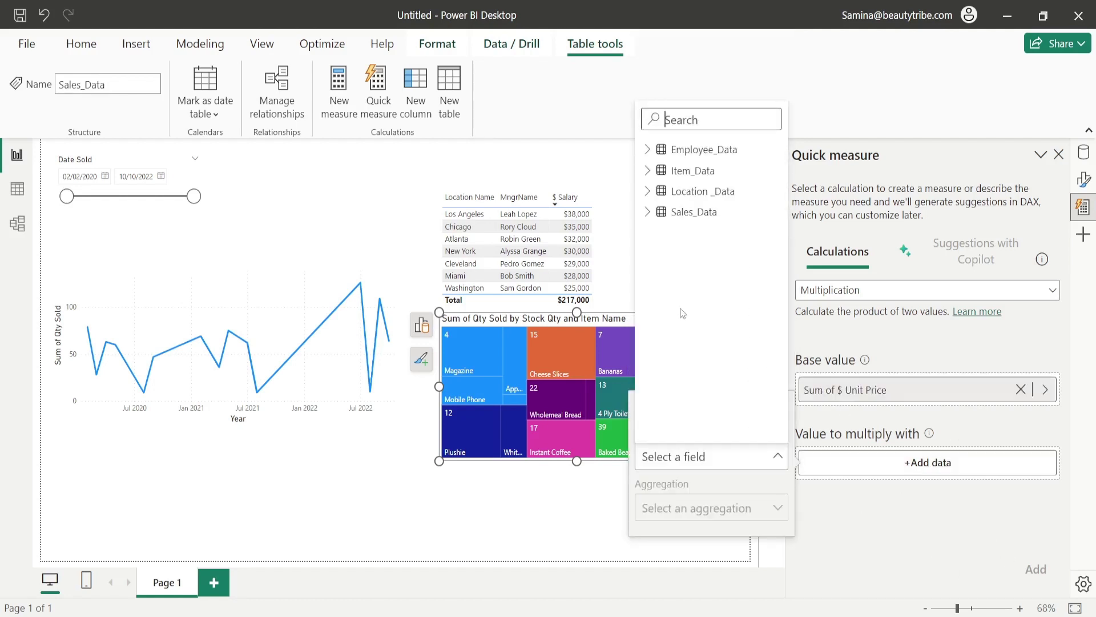
left_click(646, 213)
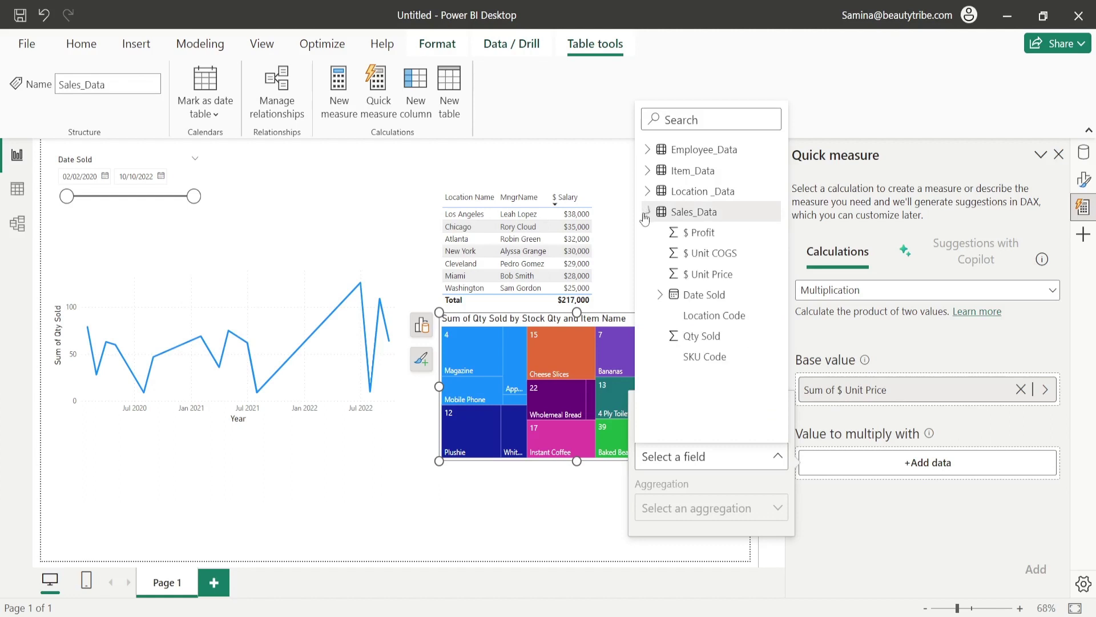
left_click(708, 337)
left_click(1051, 583)
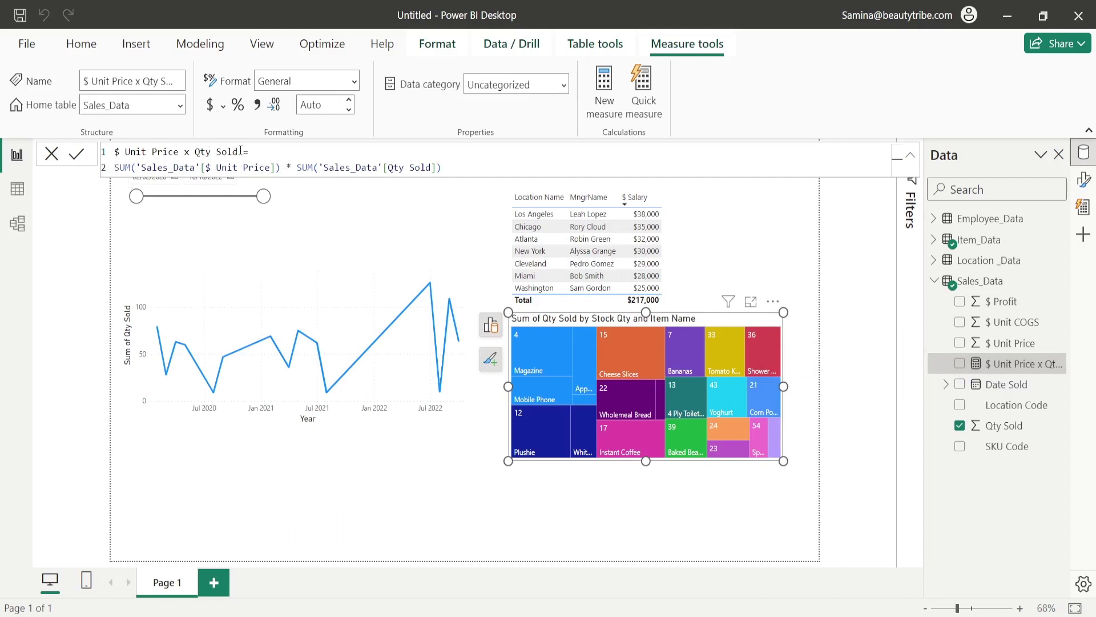
Step: Rename the new measure to $ Total Sales in its formula and commit it
left_click_drag(240, 150, 129, 146)
key("BackSpace")
type("ales =")
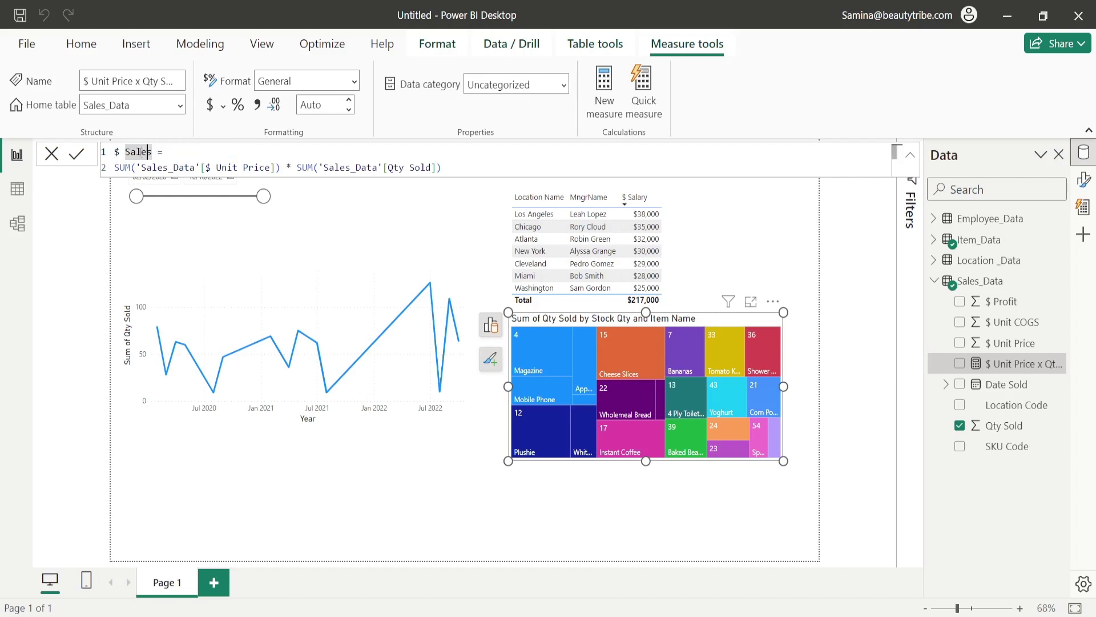
type("Total")
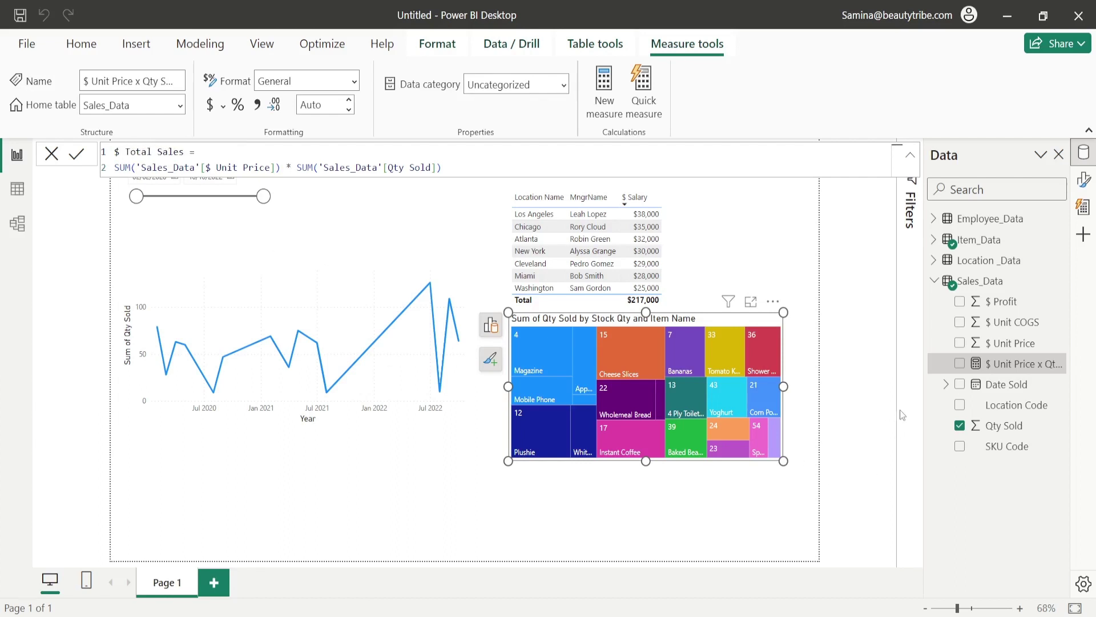
key("Return")
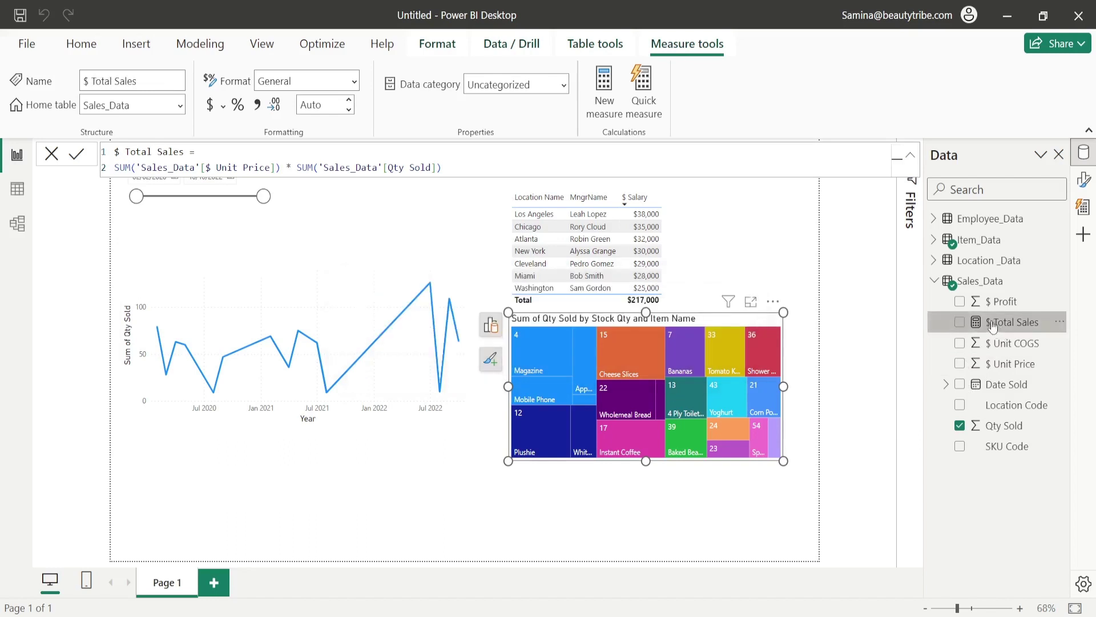
Step: Place $ Total Sales on the page as a card beside the salary table, widen the card and deselect it
left_click_drag(992, 324, 788, 225)
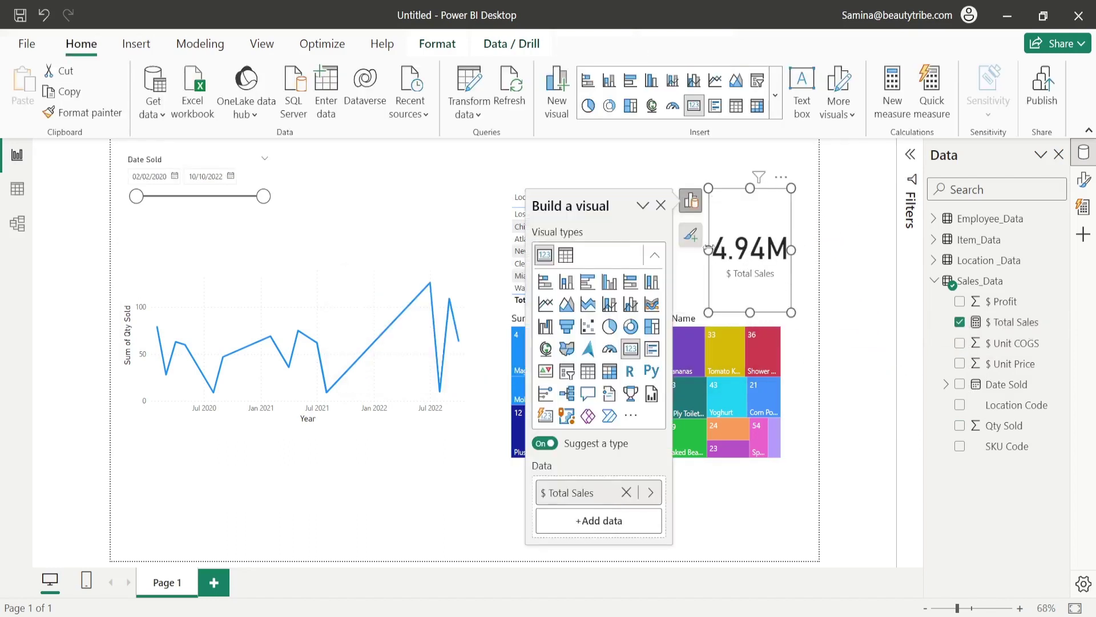
left_click_drag(708, 250, 676, 250)
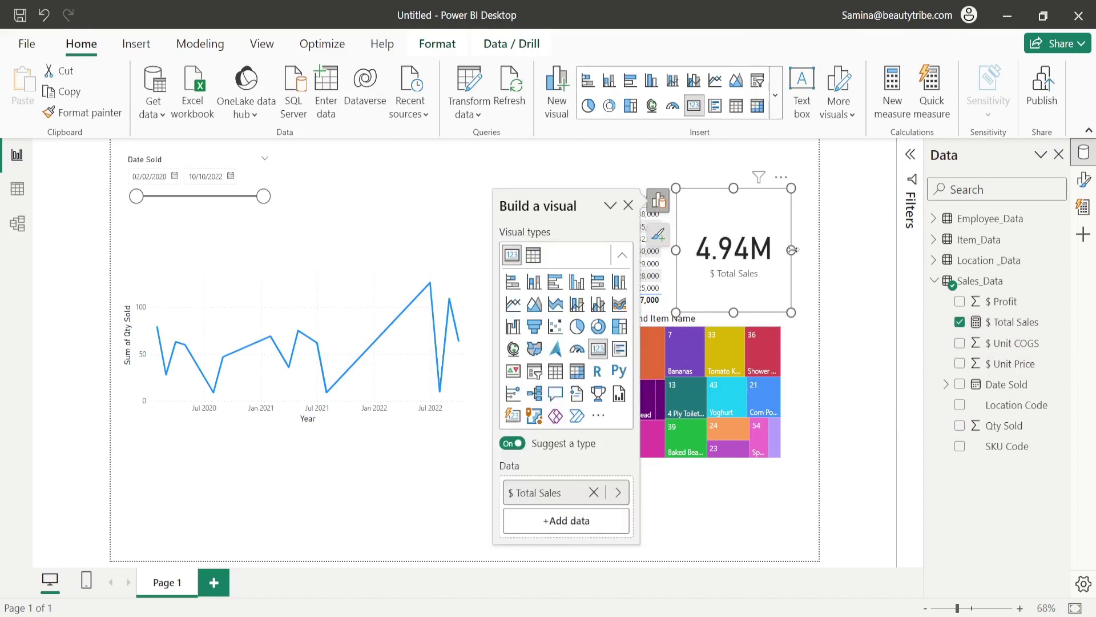
left_click_drag(792, 249, 798, 250)
left_click(724, 519)
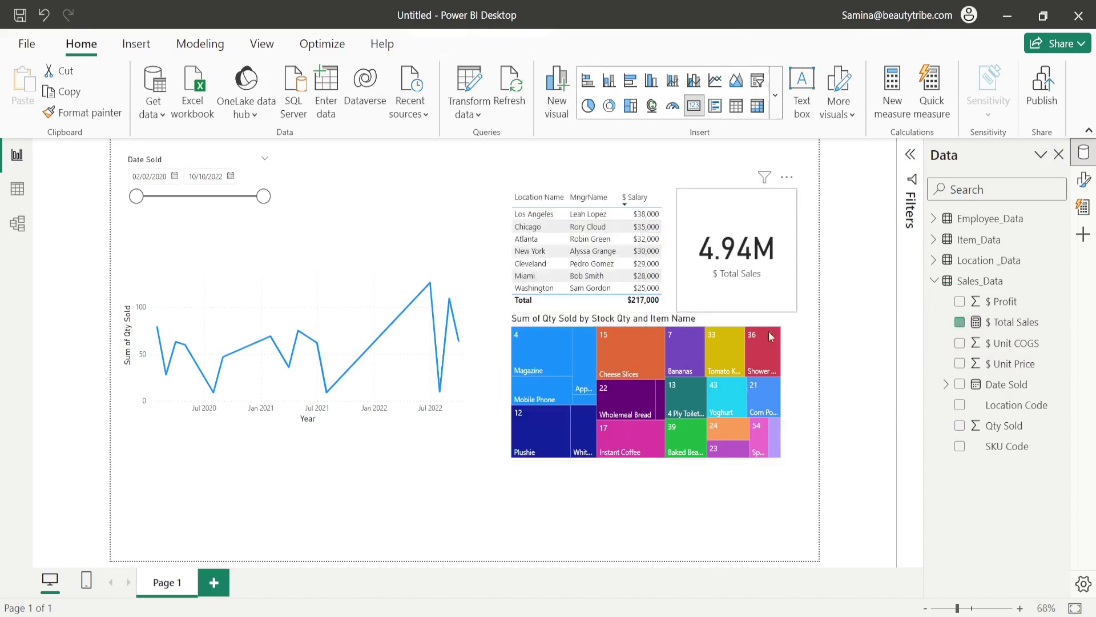
Step: Test the card's cross-filtering by selecting and deselecting Mobile Phone in the treemap and selecting New York in the salary table
left_click(537, 392)
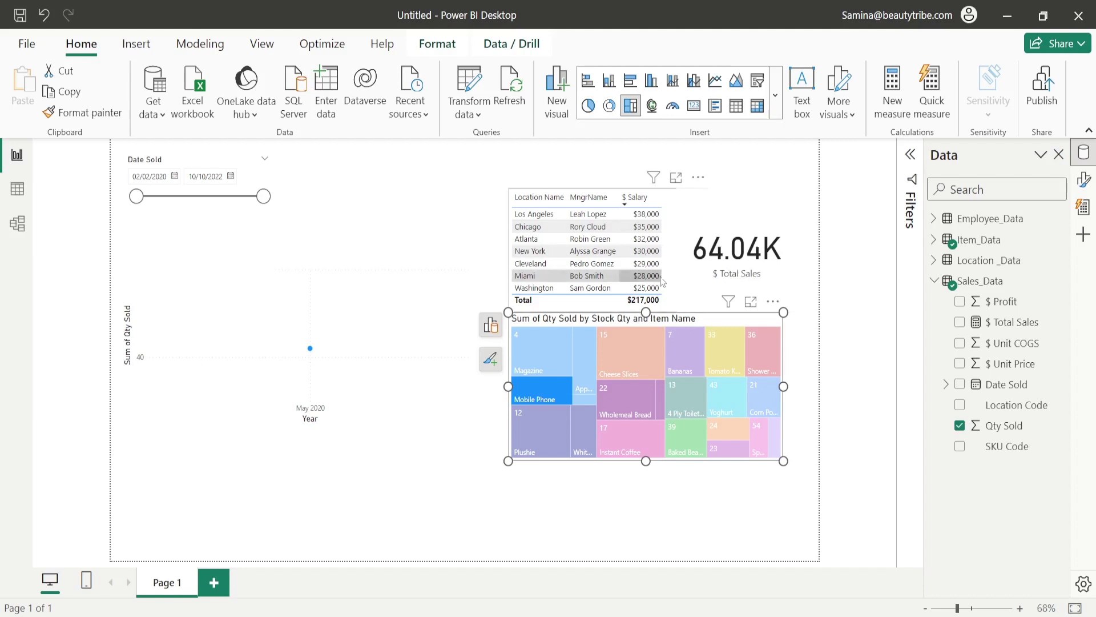
left_click(553, 394)
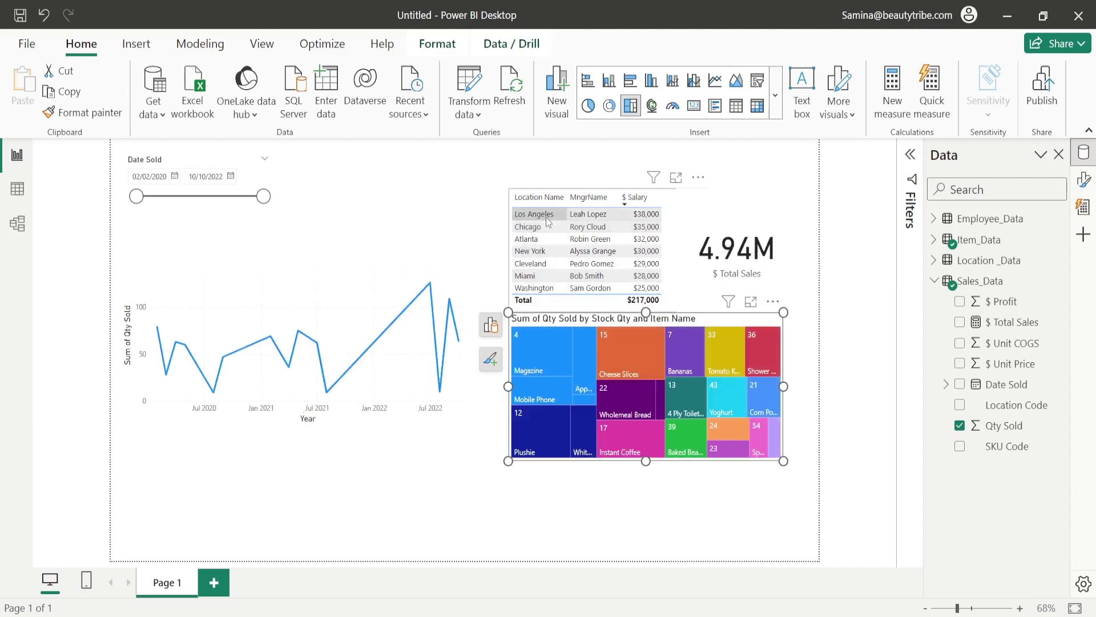
left_click(531, 253)
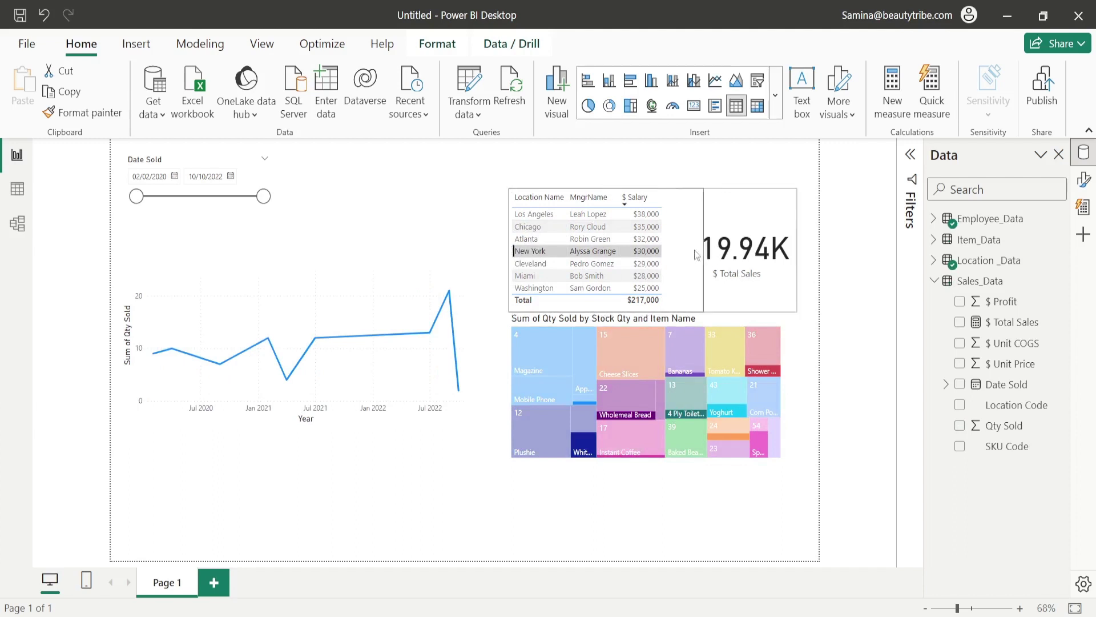
Step: Narrow the salary table so it no longer overlaps the $ Total Sales card, and clear the New York selection
left_click_drag(714, 253, 682, 253)
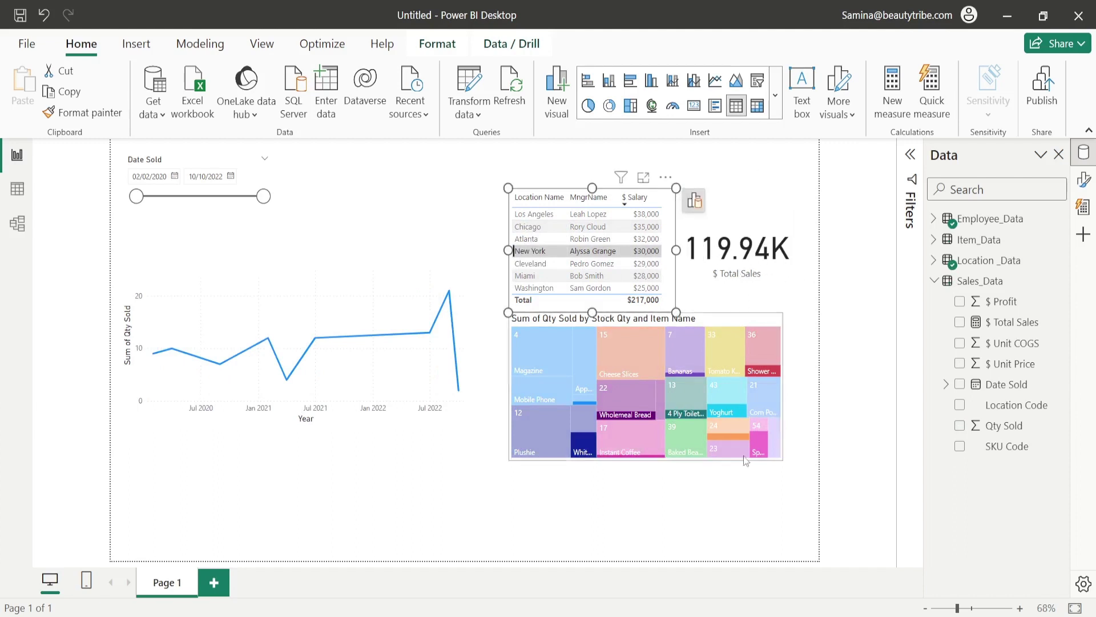
left_click(642, 520)
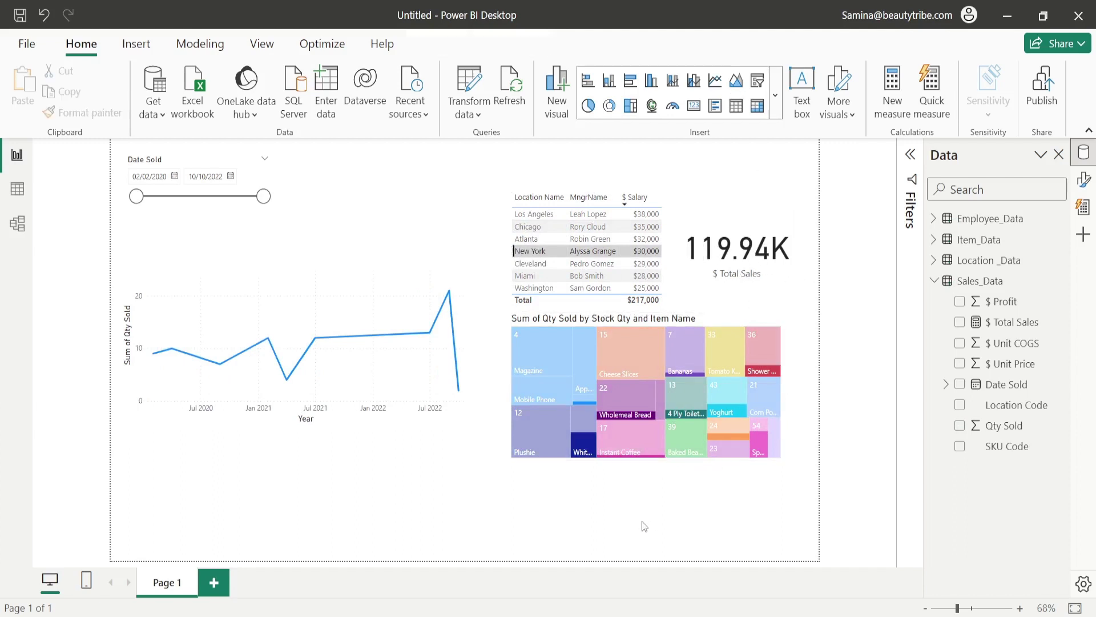
left_click(642, 520)
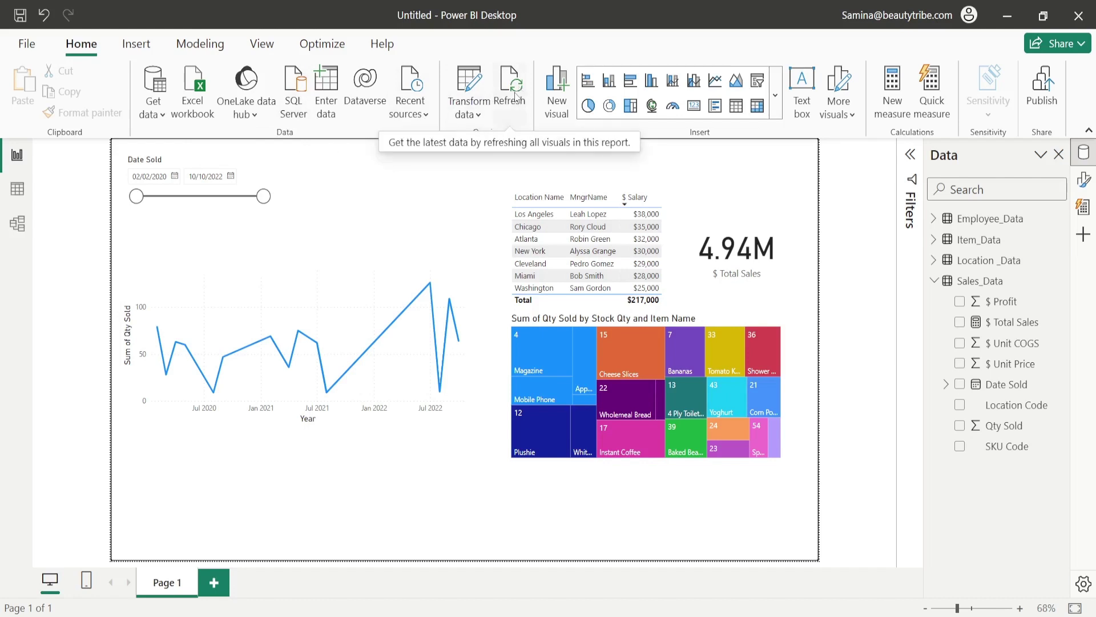
Step: Publish the report to My workspace, saving the file as Power BI Test in the Data Excel Files Power BI folder
left_click(1043, 86)
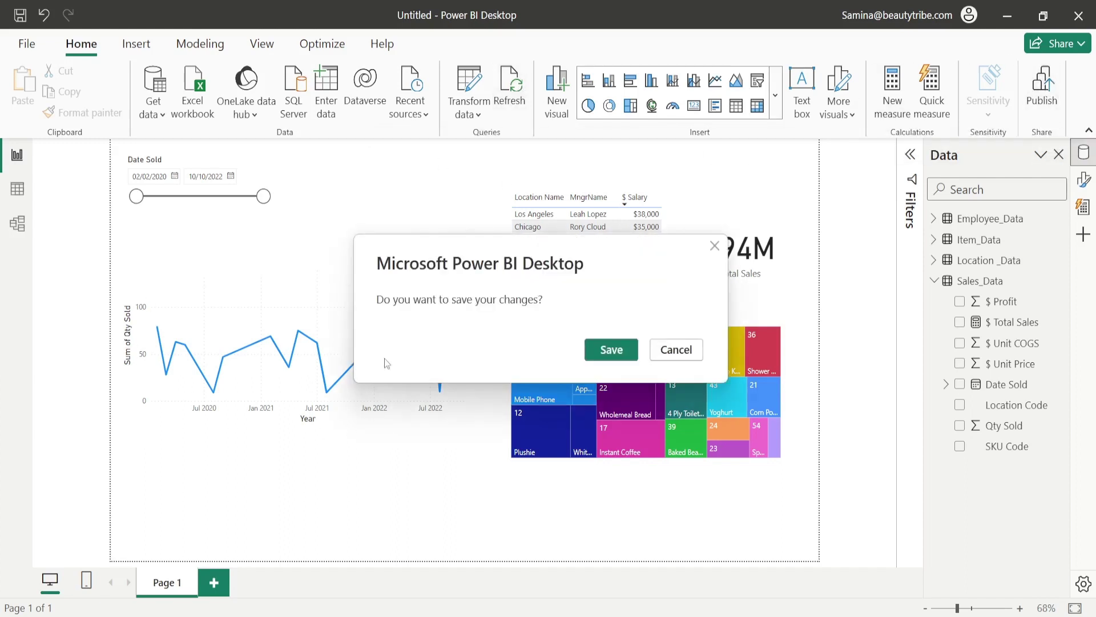
left_click(612, 351)
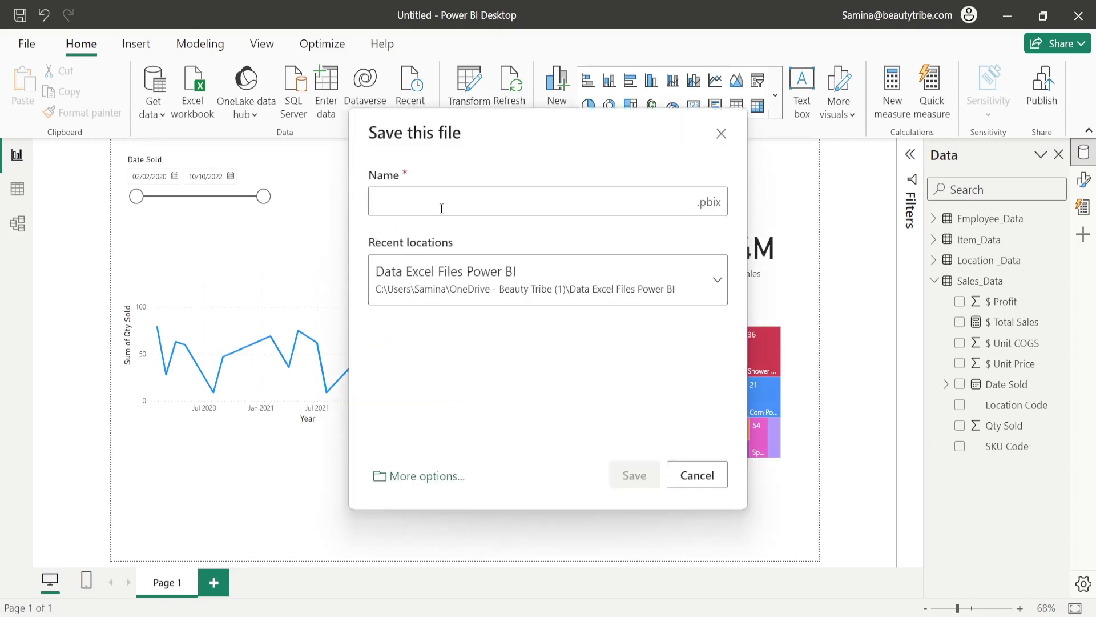
type("Power BI Test")
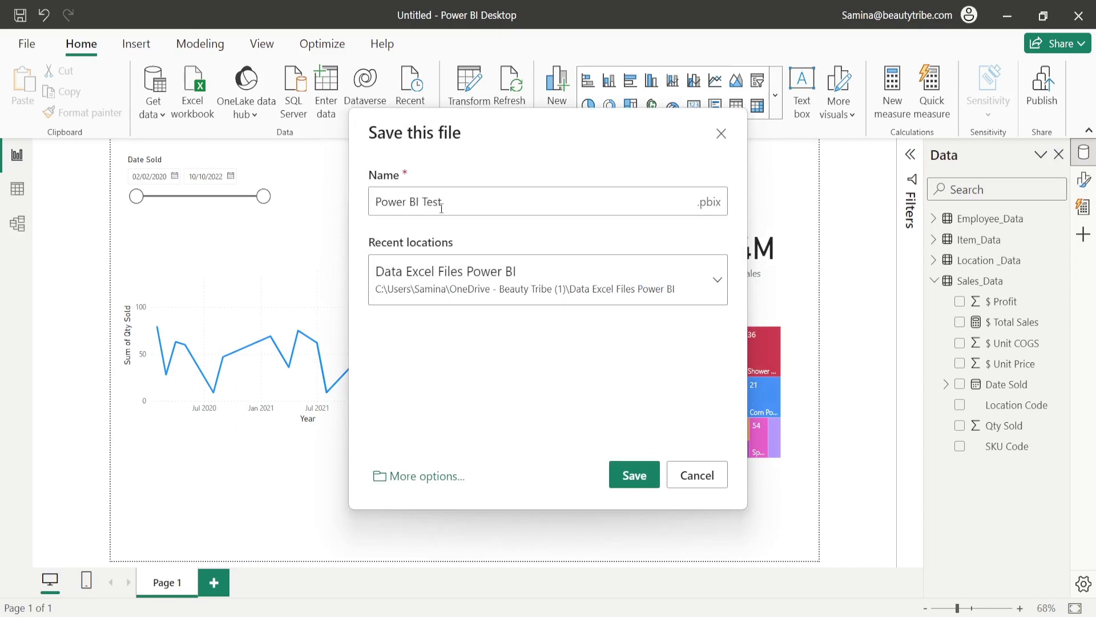
left_click(635, 477)
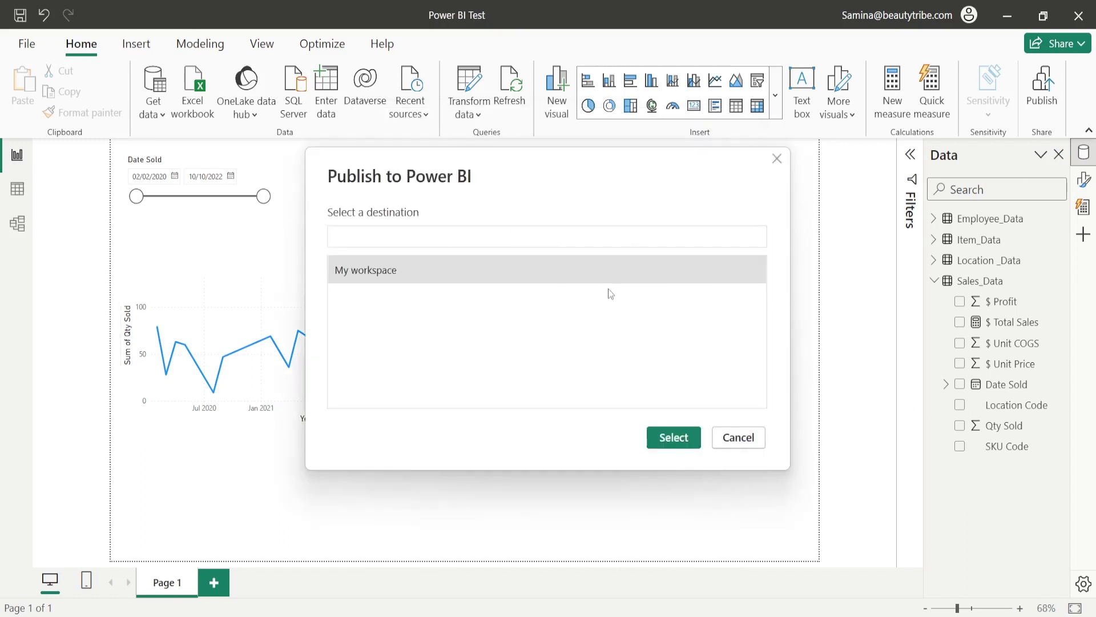
left_click(685, 445)
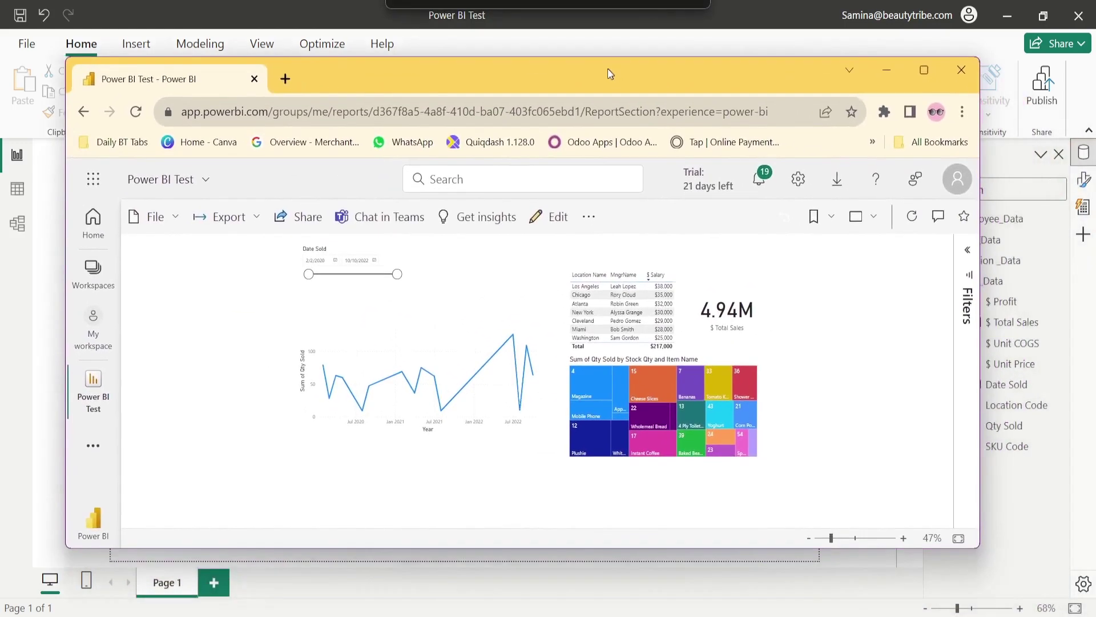
Step: Maximize the browser window with the published Power BI Test report and review its file and export options without choosing any
left_click_drag(610, 74, 607, 73)
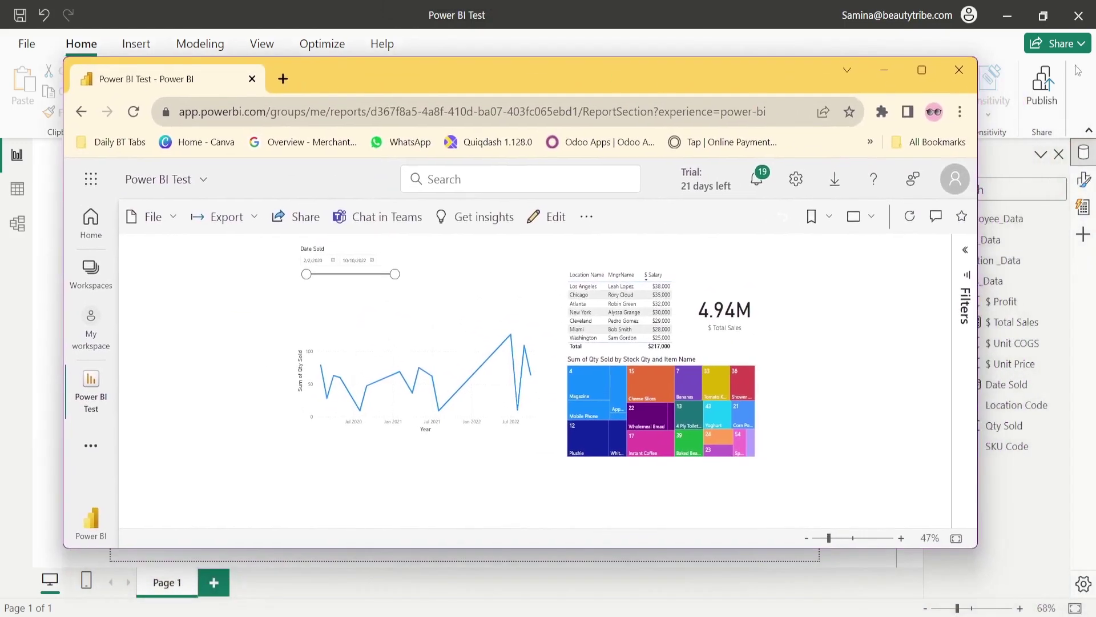
left_click(922, 71)
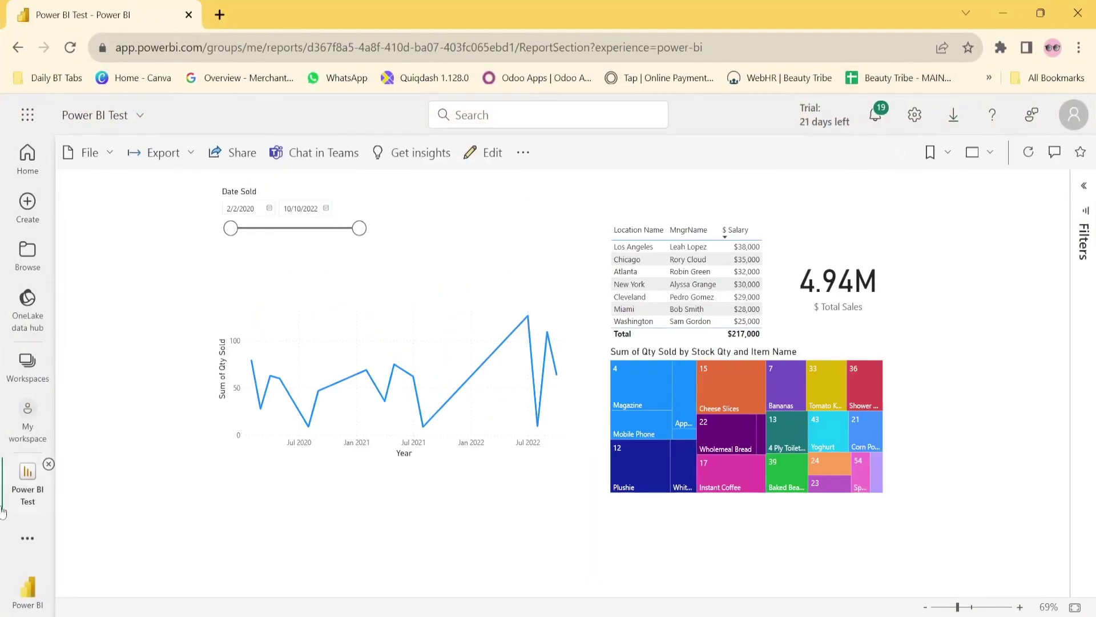
left_click(98, 152)
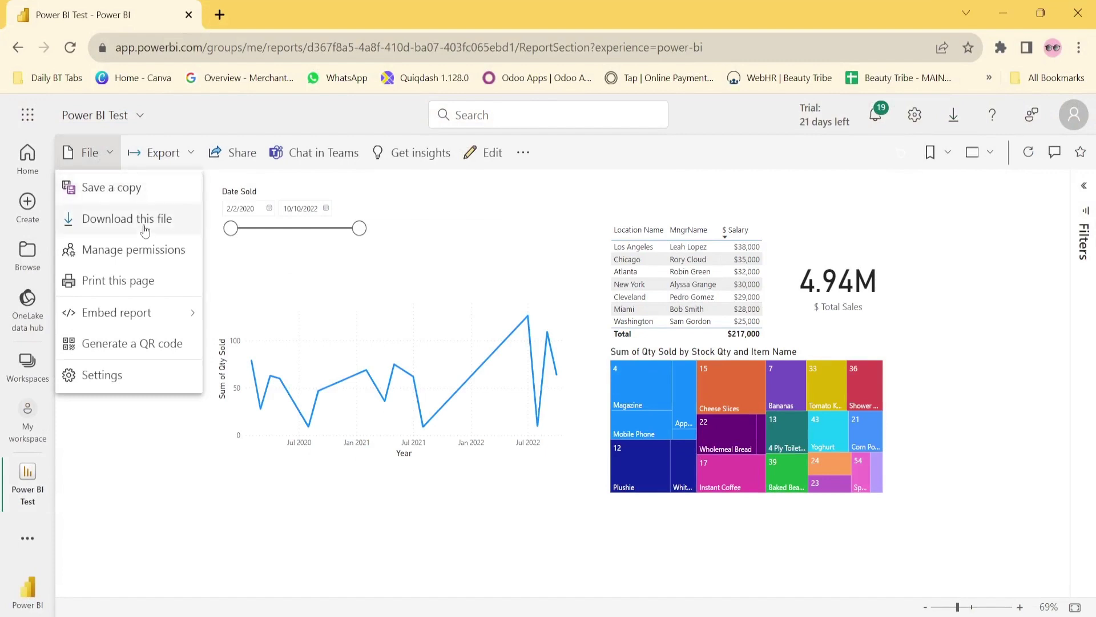
mouse_move(158, 314)
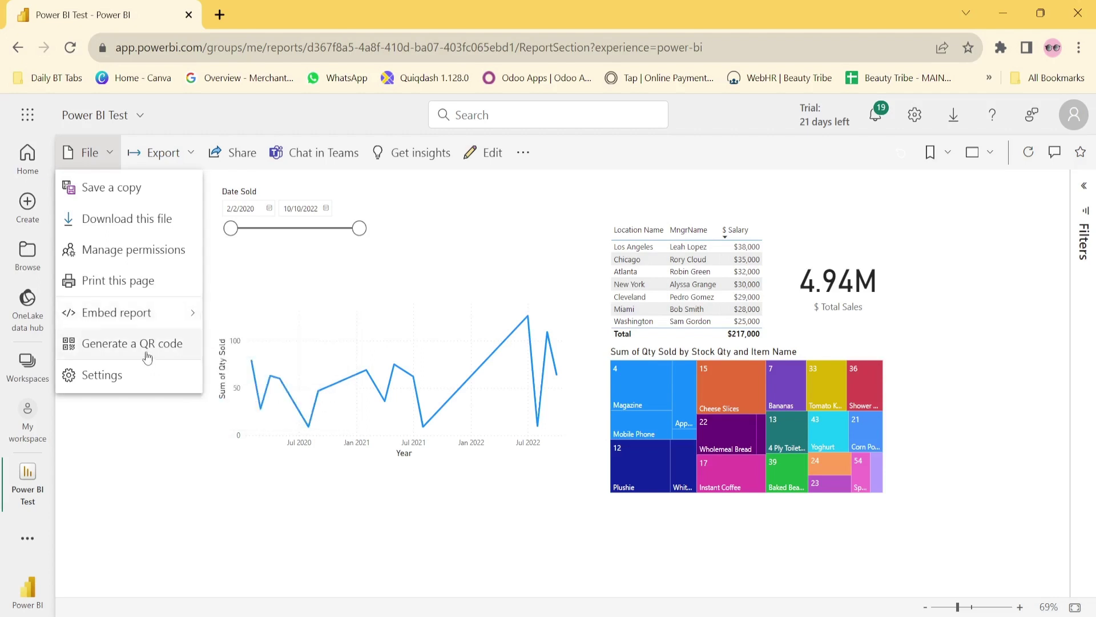
left_click(191, 158)
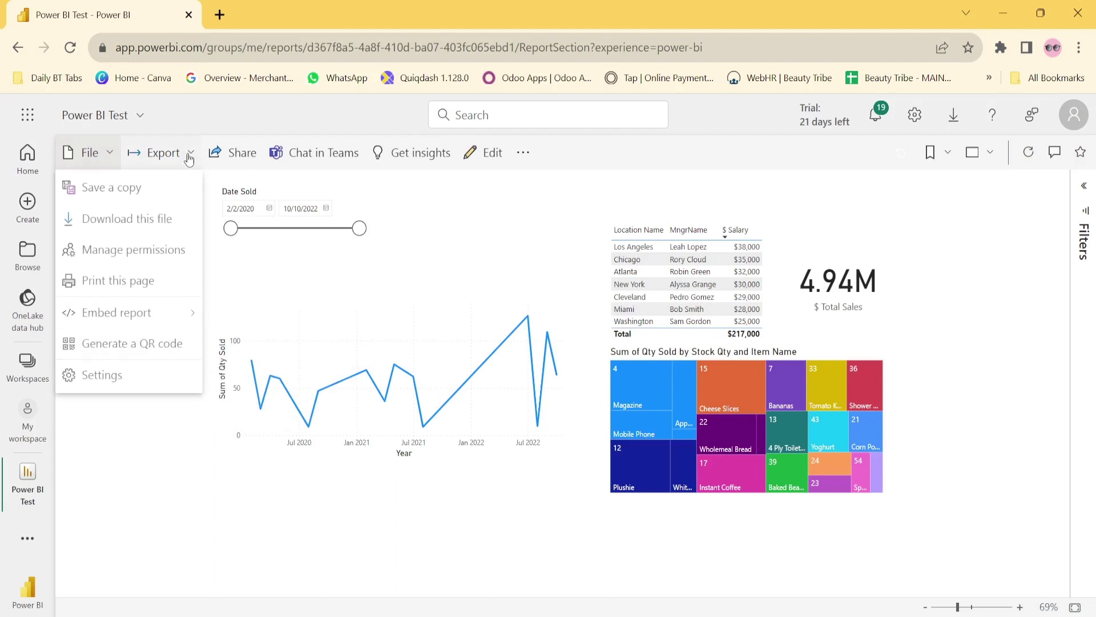
left_click(191, 158)
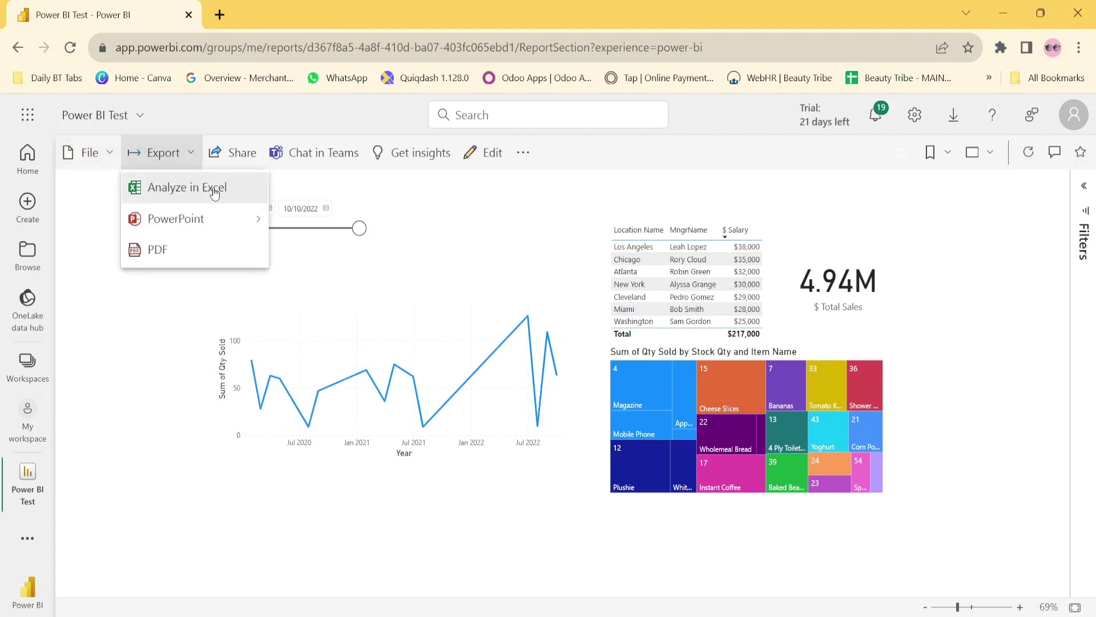
mouse_move(216, 224)
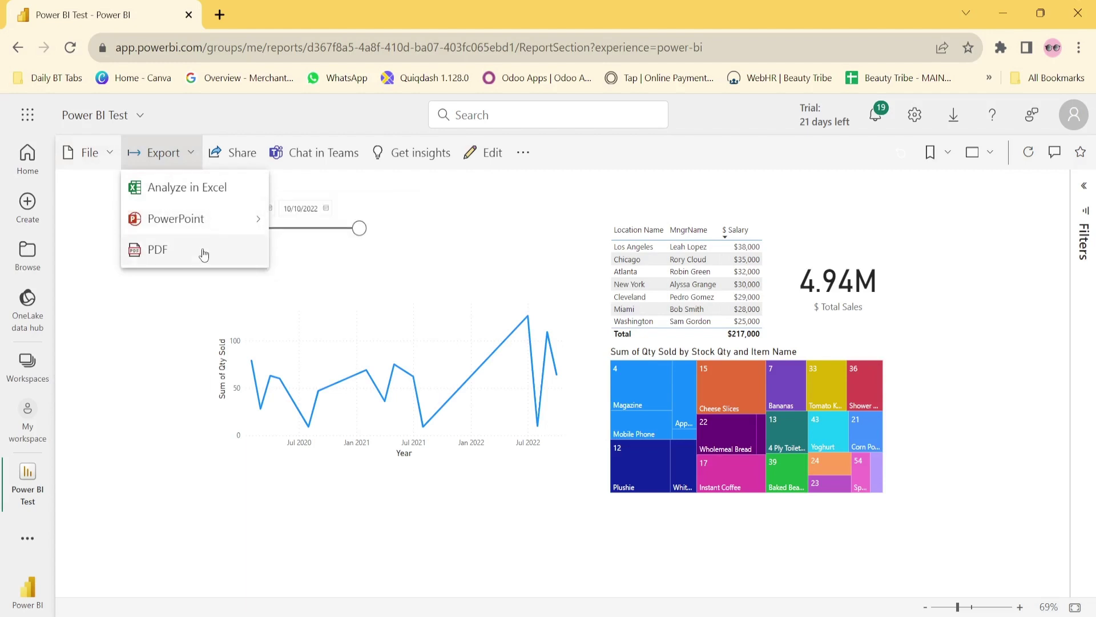
left_click(473, 549)
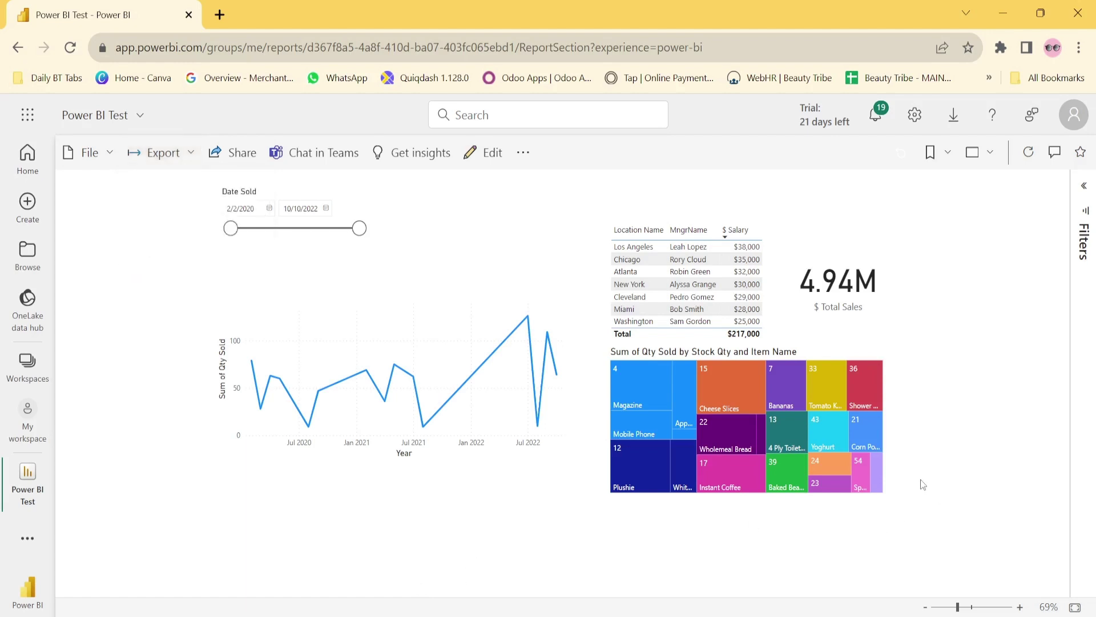